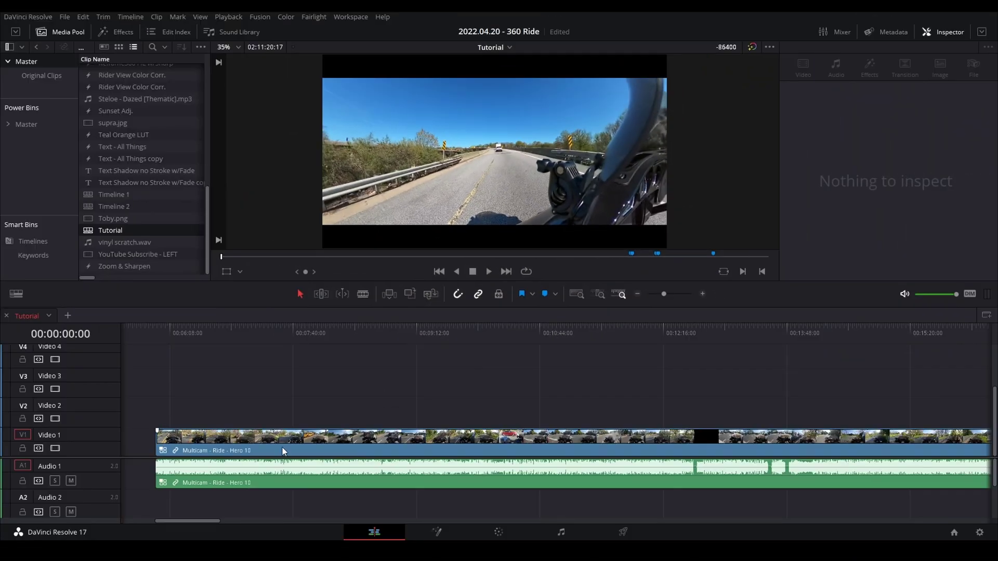
- Open the Multicam - Ride clip as its own timeline and look over the clips on its Max and Hero 10 tracks
right_click(128, 167)
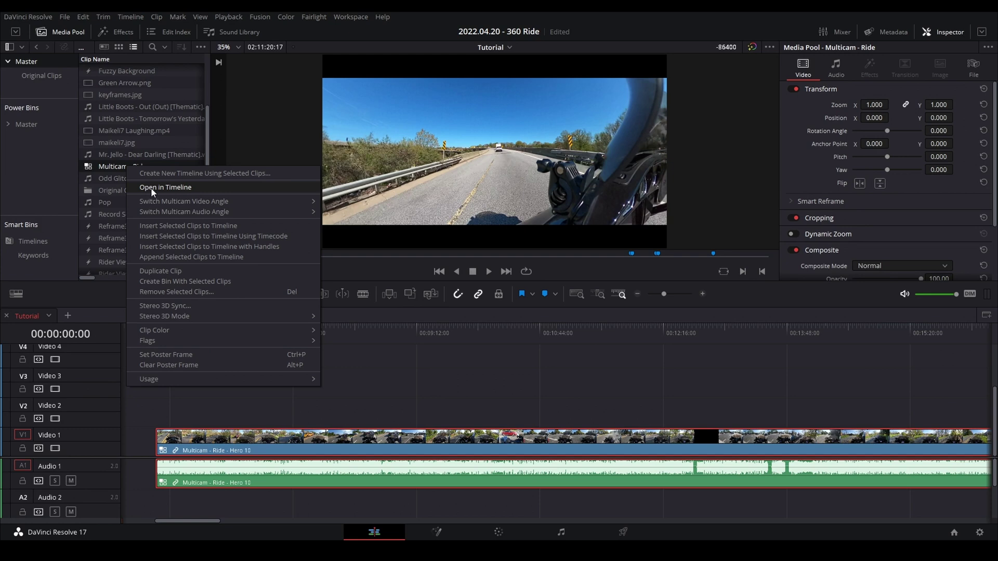
click(155, 190)
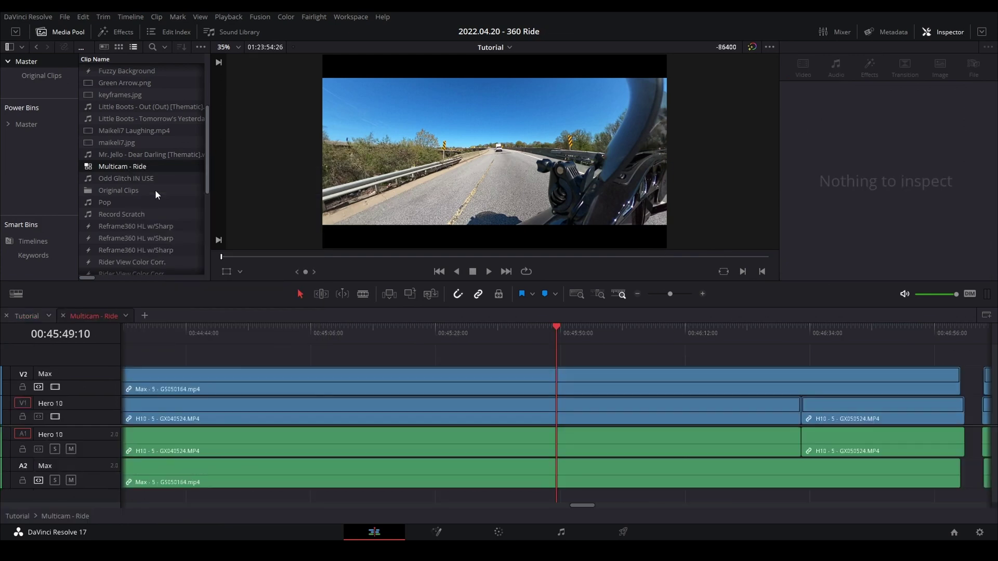
scroll(454, 413, up, 1)
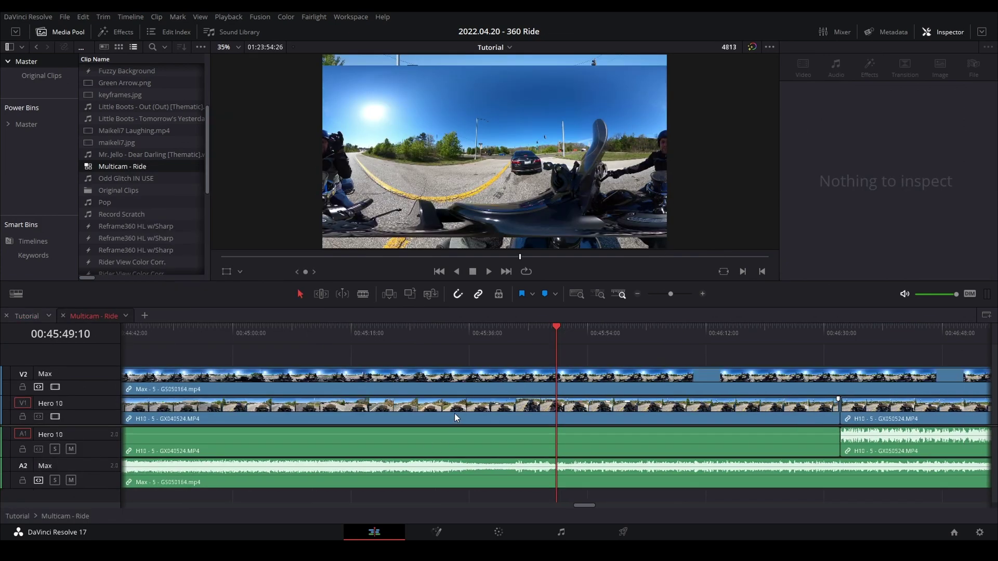
scroll(451, 411, down, 10)
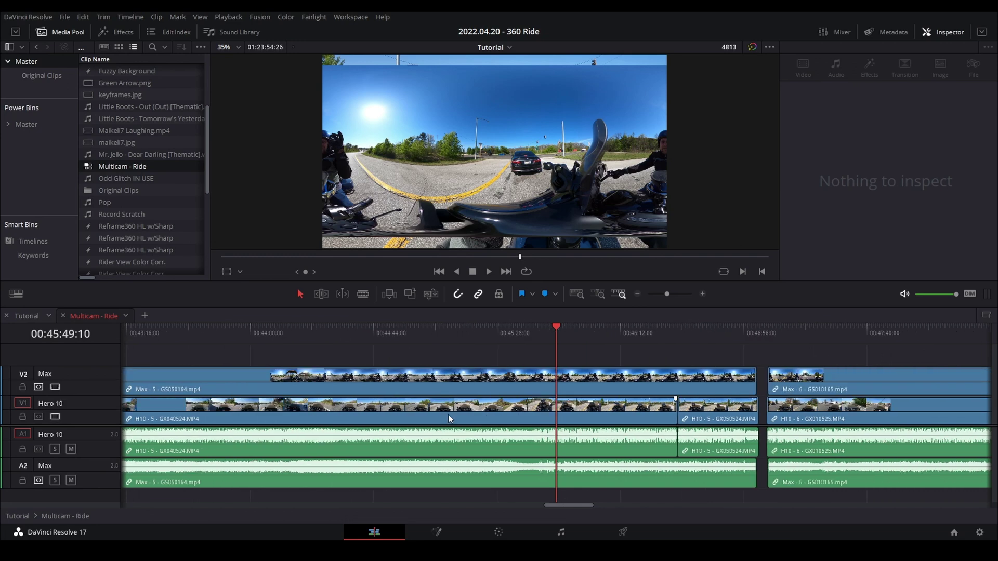
scroll(448, 413, up, 8)
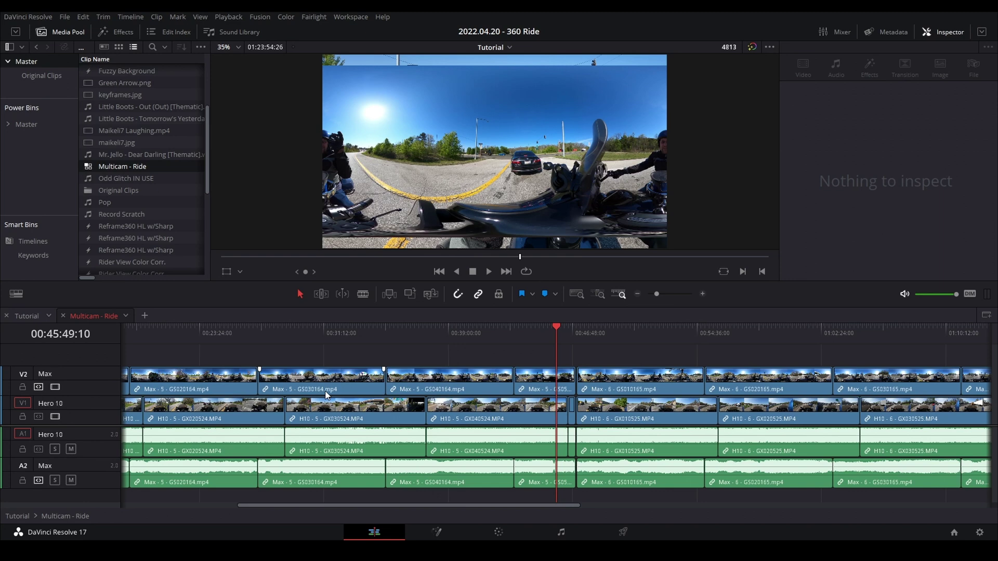
- Examine the gap between the clips at about 00:47:00:21, box-selecting the clips after it and those before it
click(570, 336)
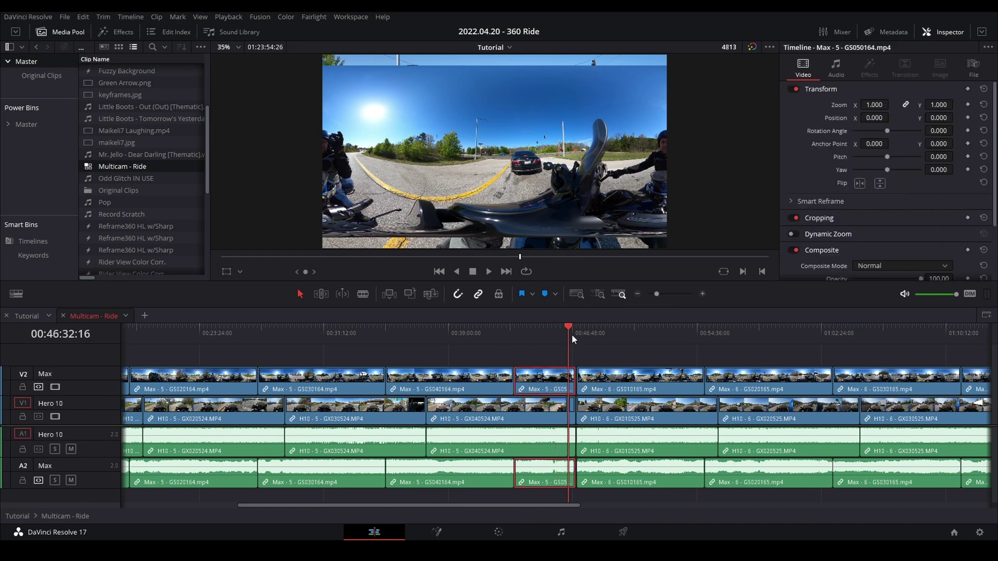
click(575, 333)
scroll(570, 402, up, 5)
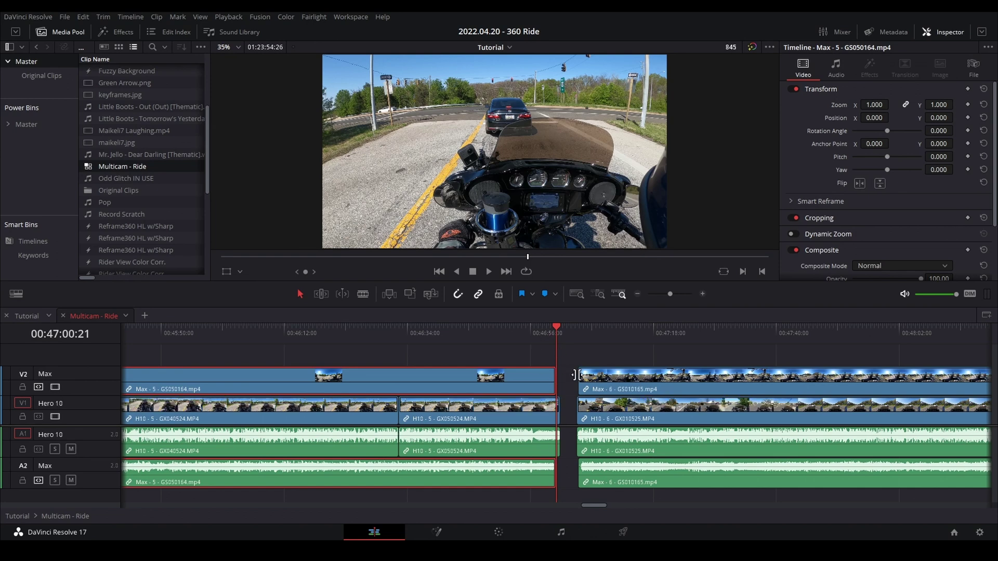
drag(610, 342, 635, 463)
drag(525, 356, 491, 473)
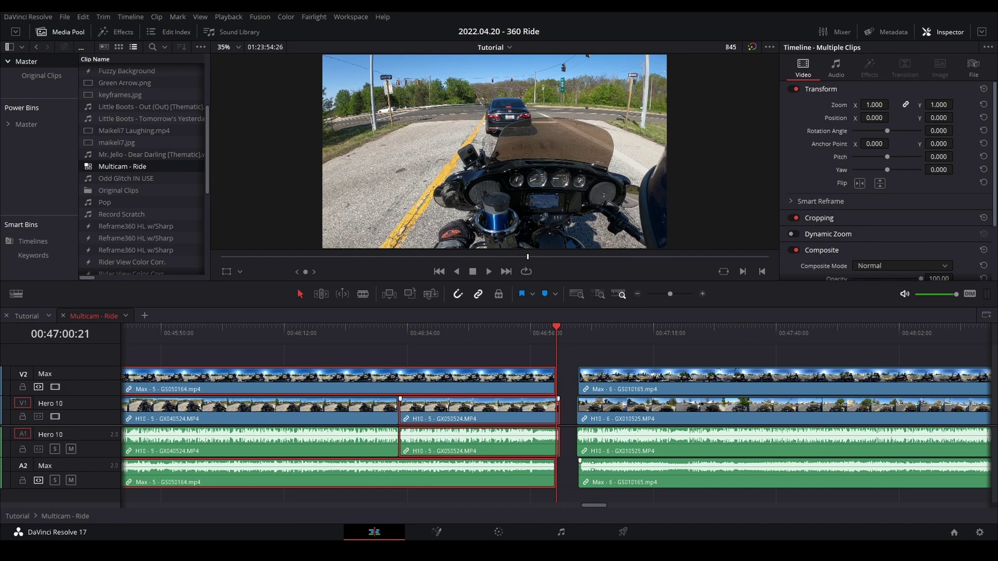
- Return to the Tutorial timeline and split the Hero 10 multicam clip at 00:12:37:19, where the black gap begins
click(33, 314)
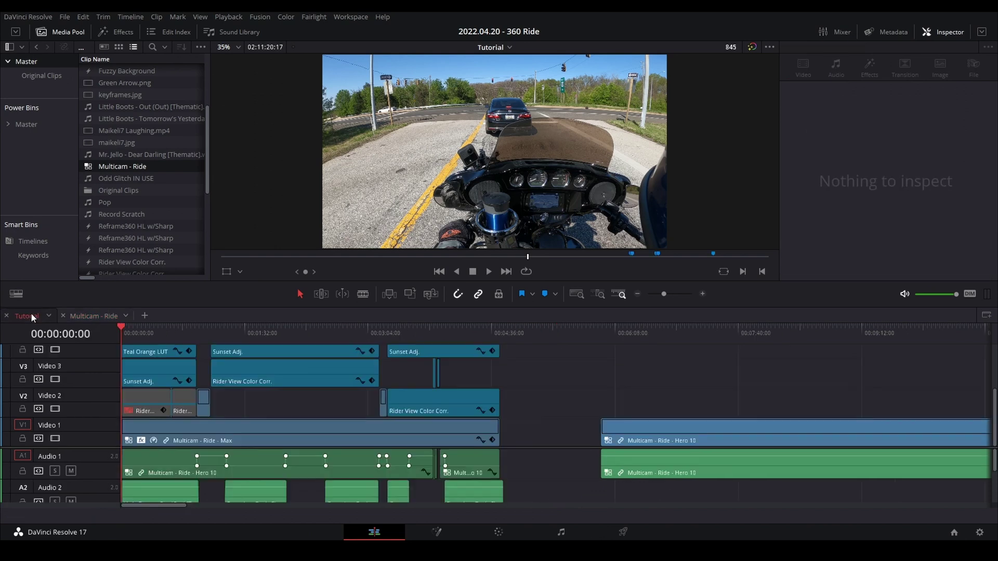
scroll(551, 353, right, 5)
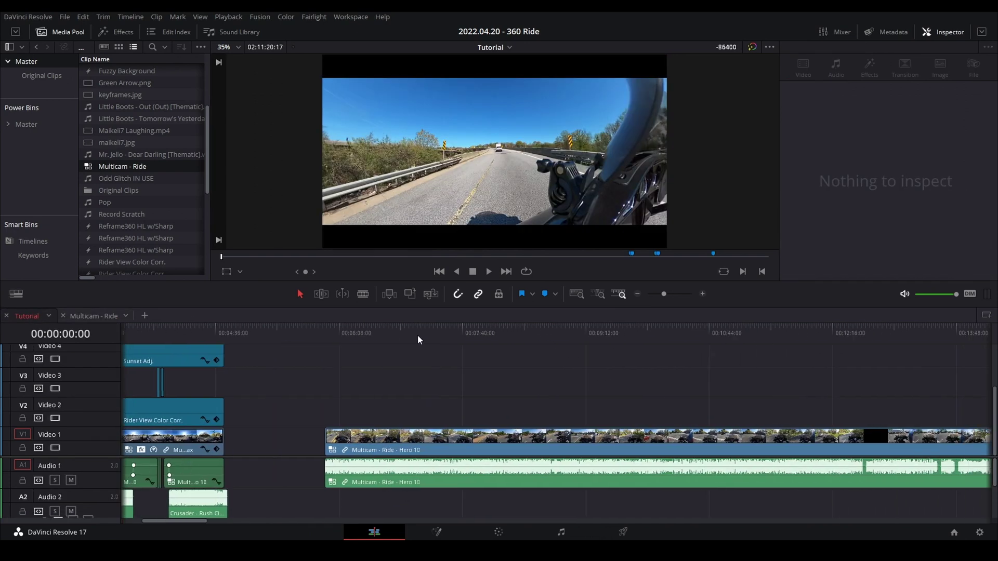
scroll(551, 364, right, 4)
scroll(635, 372, right, 1)
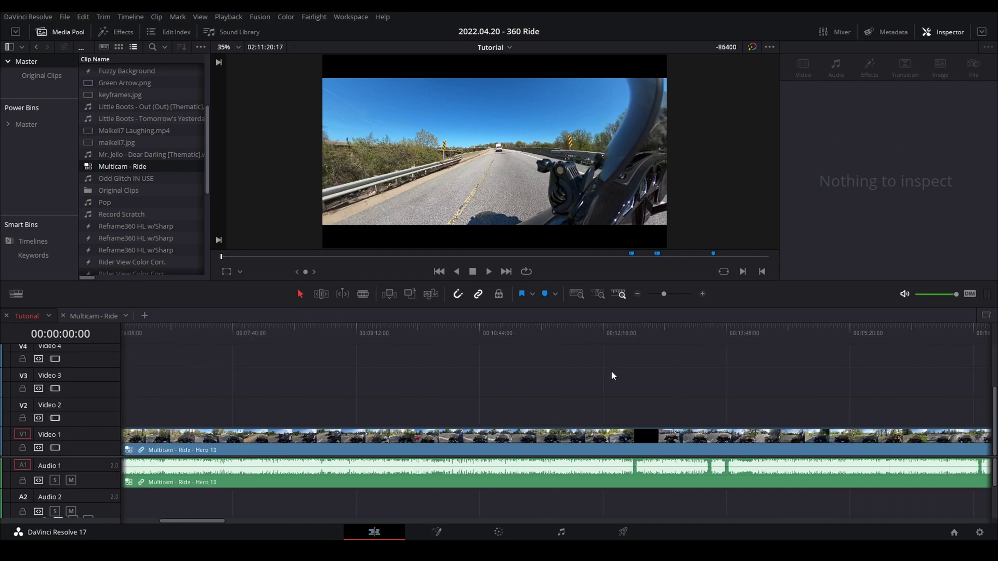
click(485, 335)
scroll(506, 370, up, 1)
scroll(506, 369, up, 3)
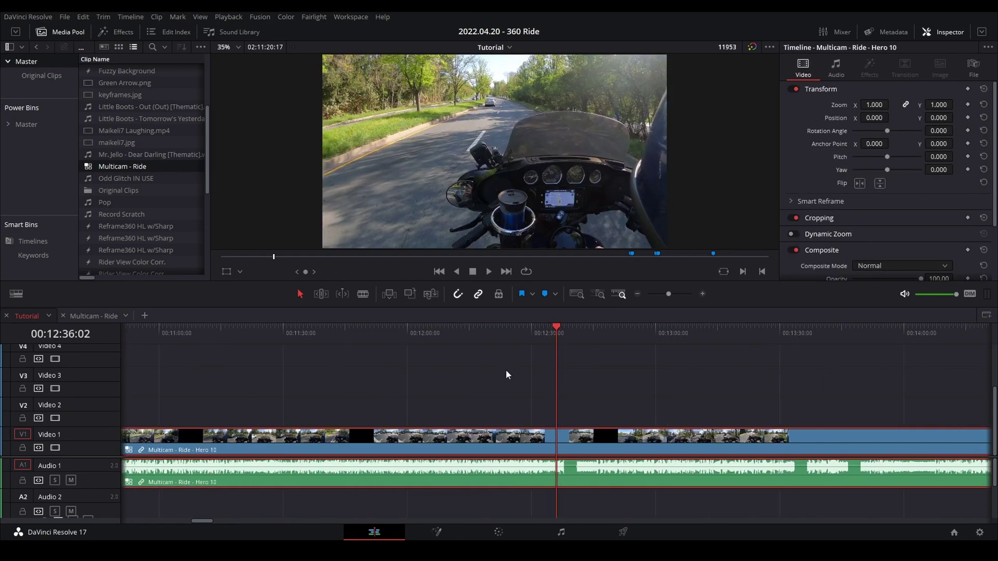
click(578, 335)
drag(570, 337, 569, 339)
key(ctrl+b)
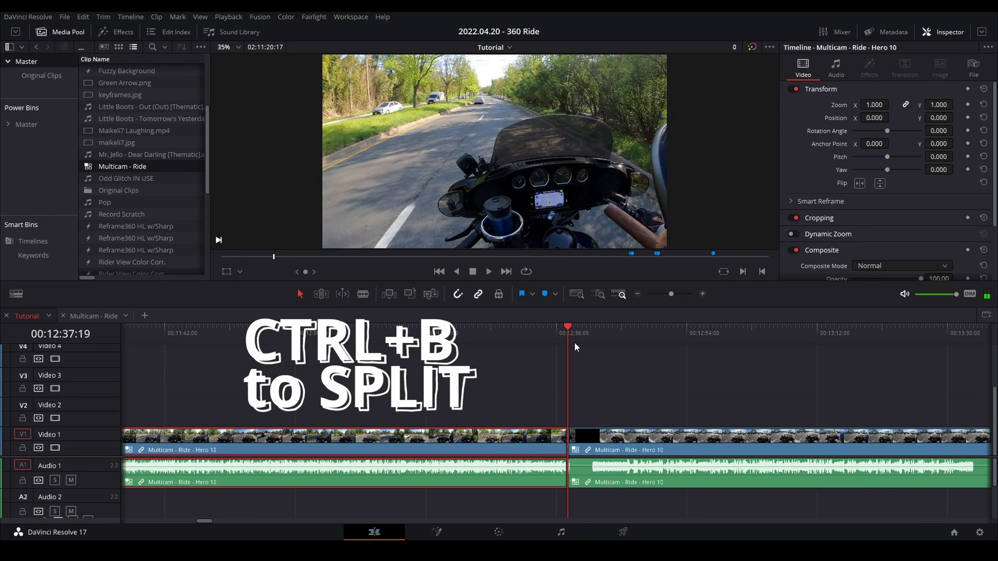
- Split the clip again at 00:12:41:20 and ripple-delete the black segment between the two cuts
click(596, 330)
key(ctrl+b)
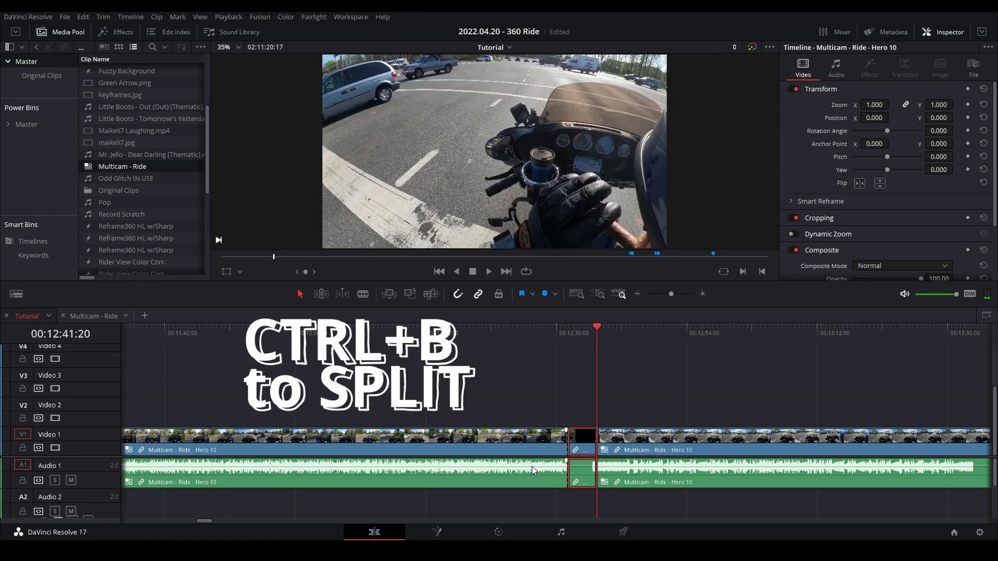
key(Delete)
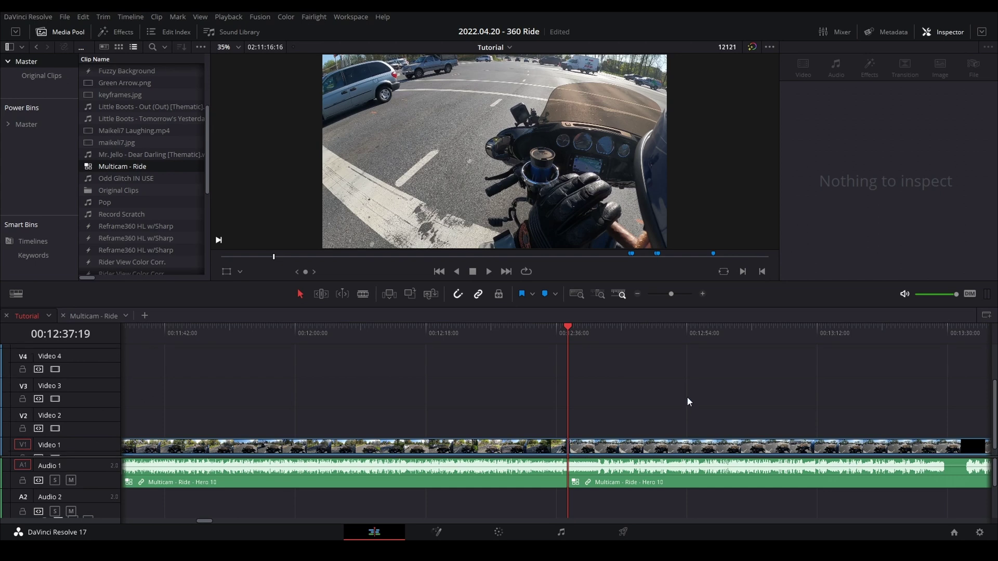
- Add a volume keyframe of -100 at 01:36:04:12 on the multicam clip after the 01:29:48:14 gap
key(shift+z)
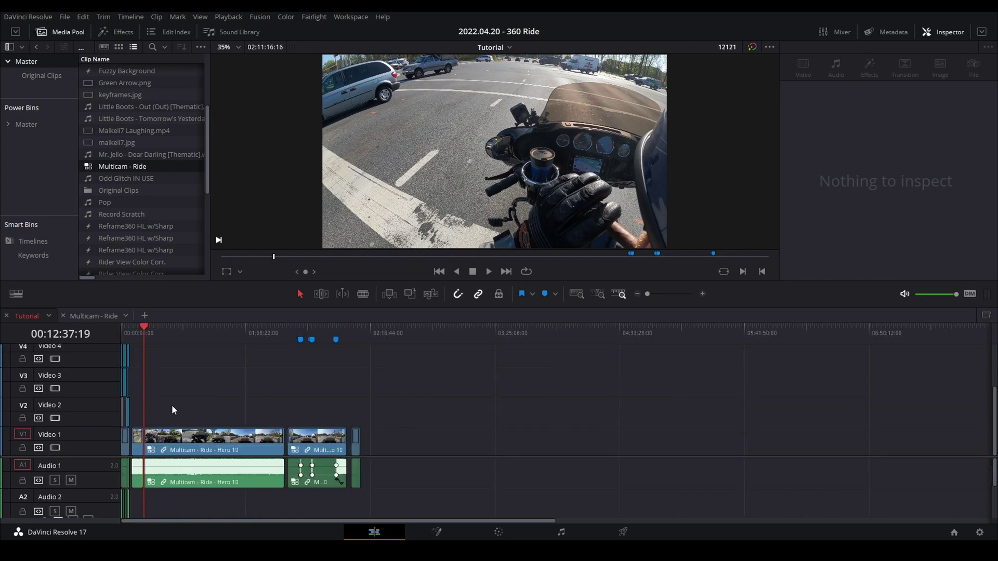
click(284, 334)
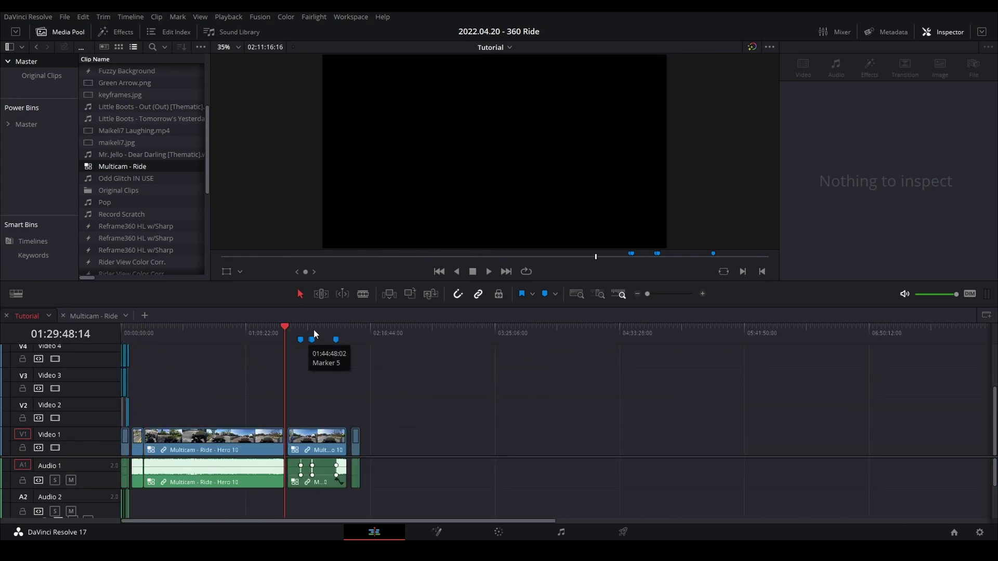
scroll(354, 386, up, 5)
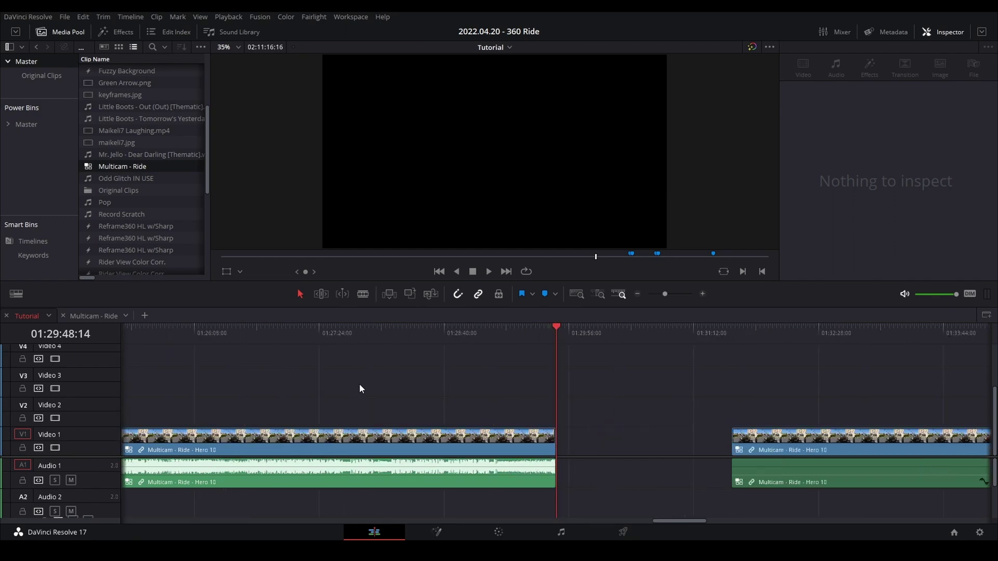
scroll(295, 360, down, 3)
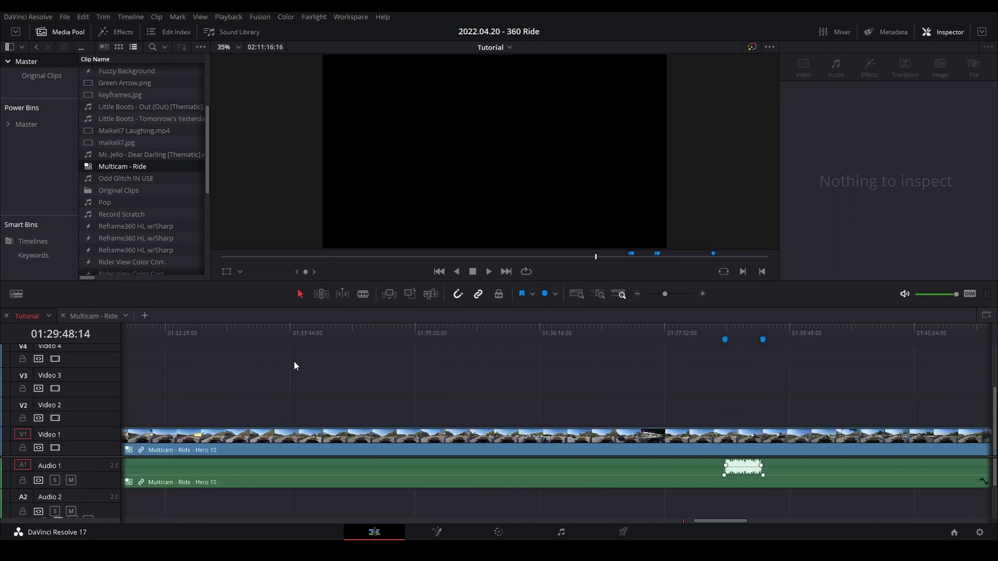
scroll(595, 379, right, 5)
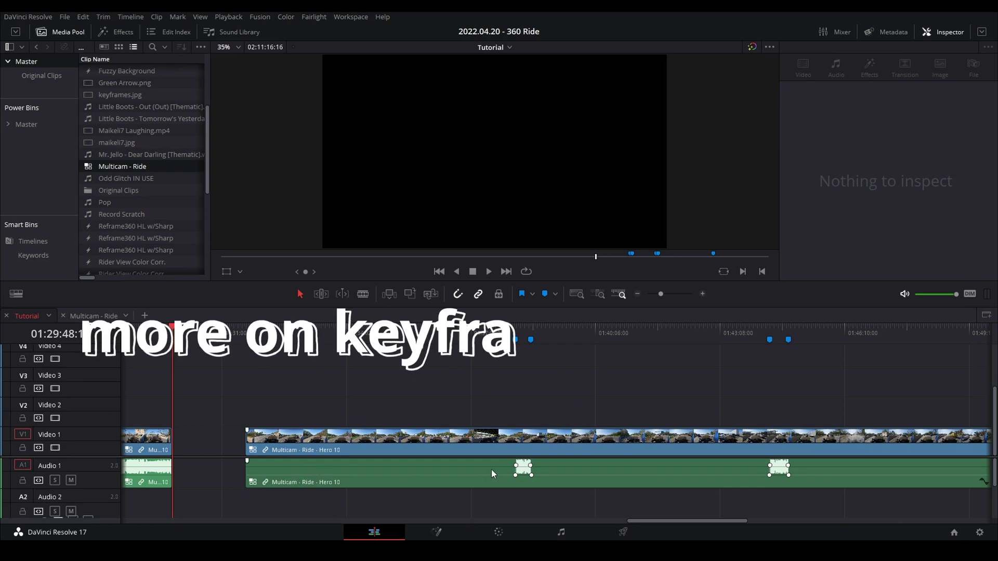
click(436, 341)
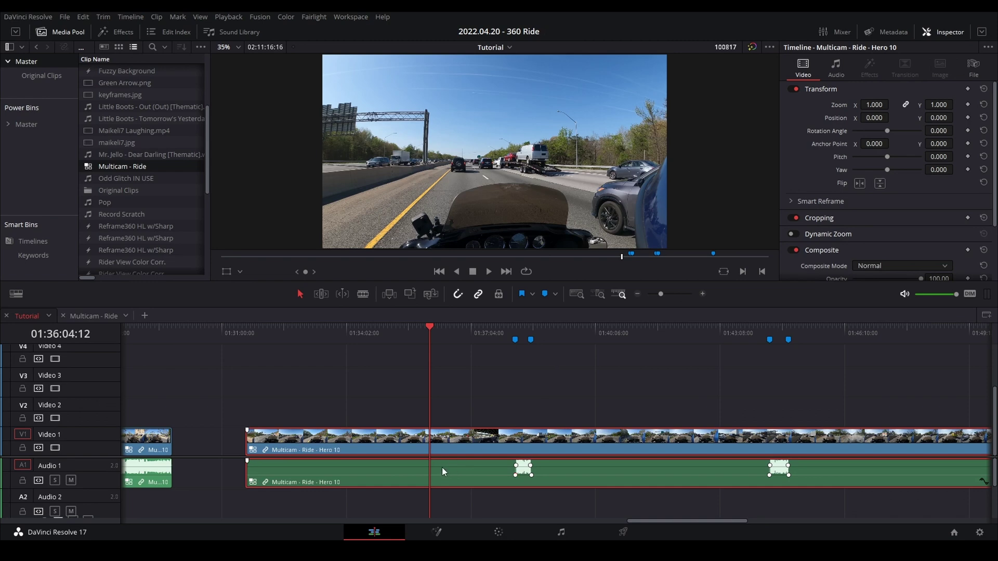
click(835, 71)
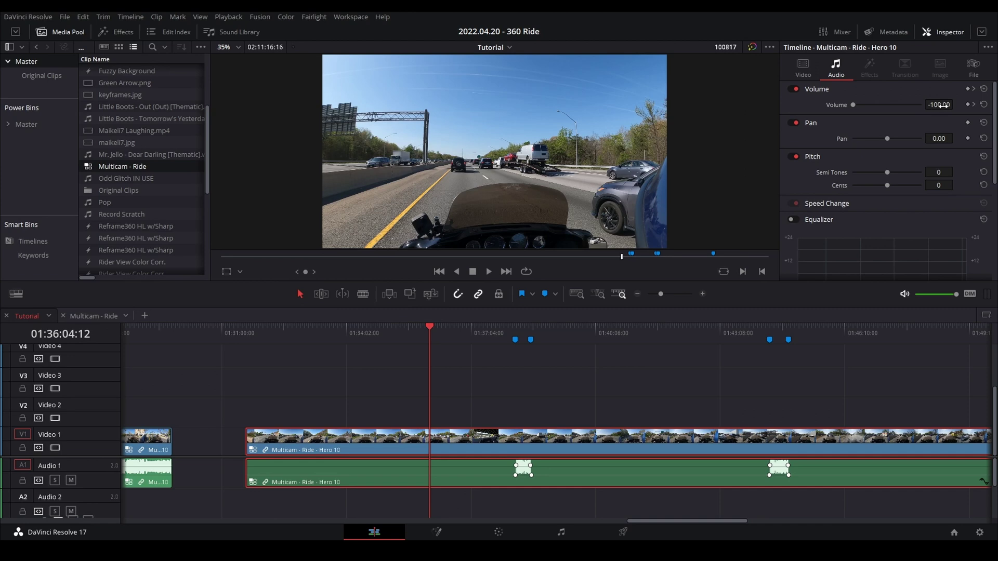
click(940, 30)
click(941, 31)
click(968, 104)
- Try raising the clip's volume to 2.80 at 01:36:25:19 and undo the volume keyframe edits
click(444, 333)
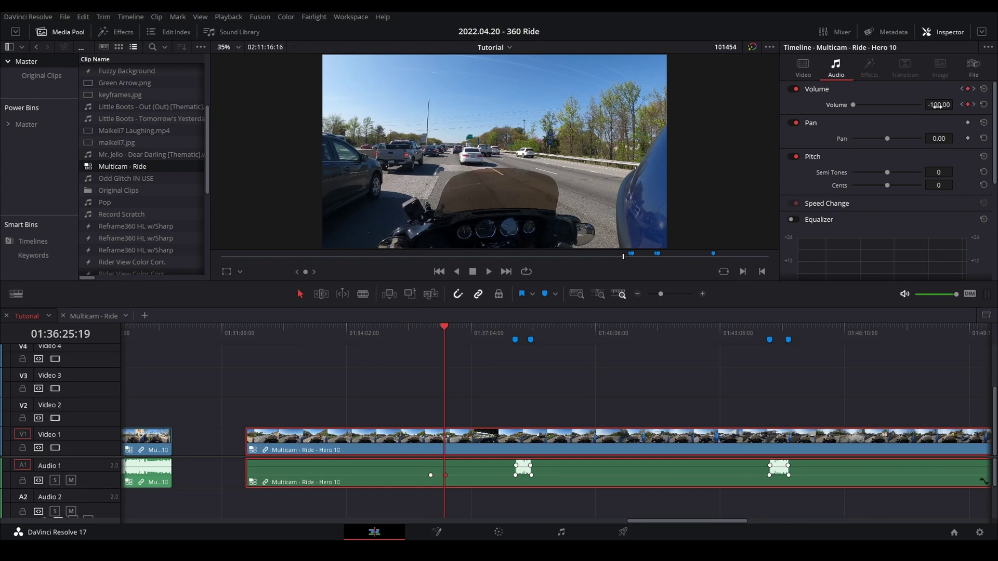
drag(937, 106, 974, 105)
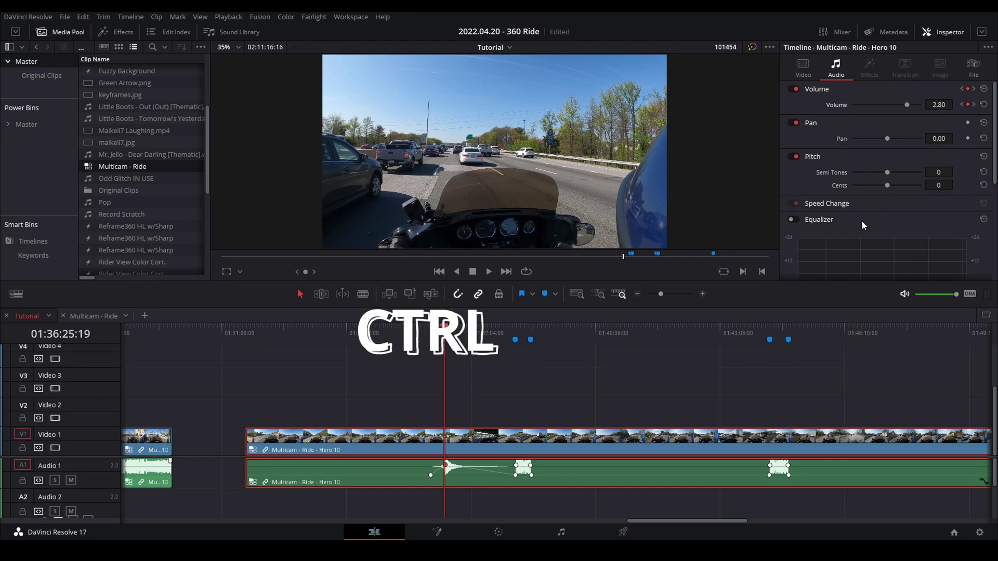
key(ctrl+z)
key(ctrl+z)
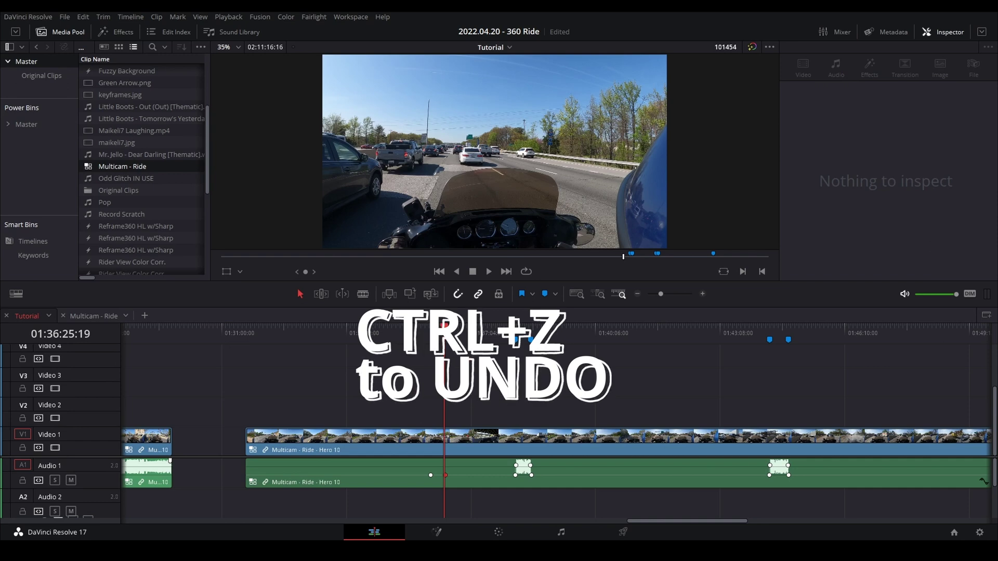
- Review the marked points on the clip at Marker 1, Marker 2 and Marker 4
scroll(581, 421, down, 5)
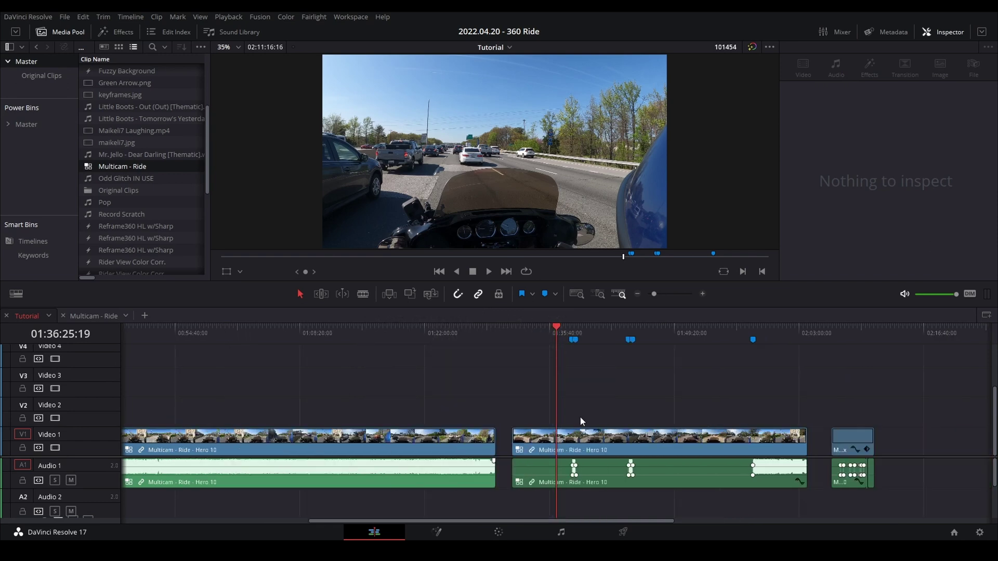
click(752, 339)
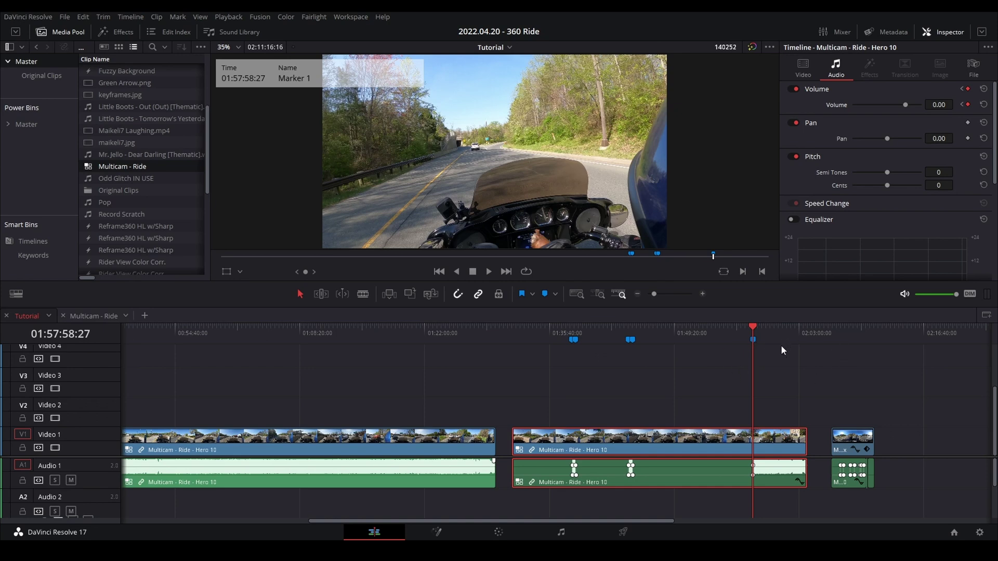
click(572, 331)
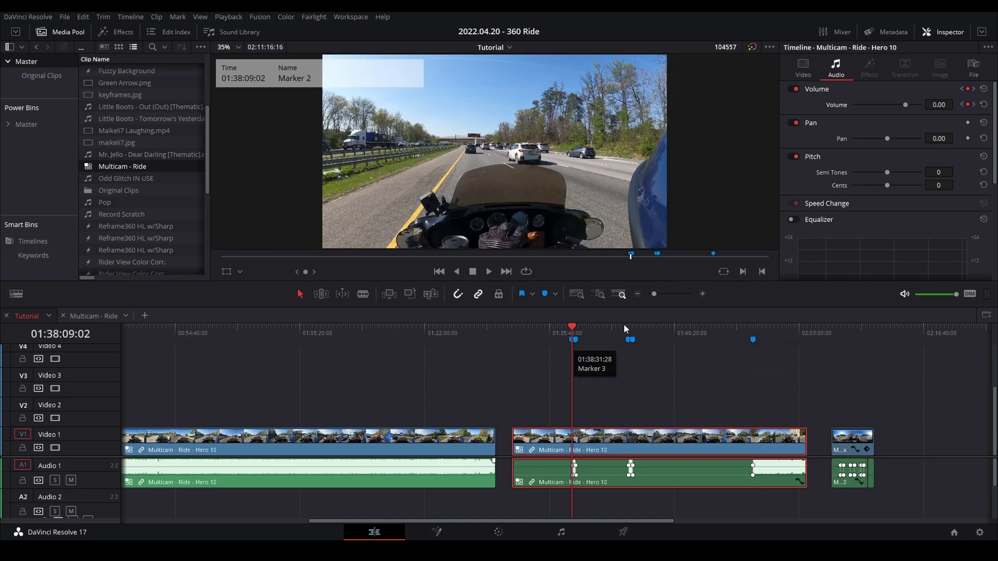
click(627, 329)
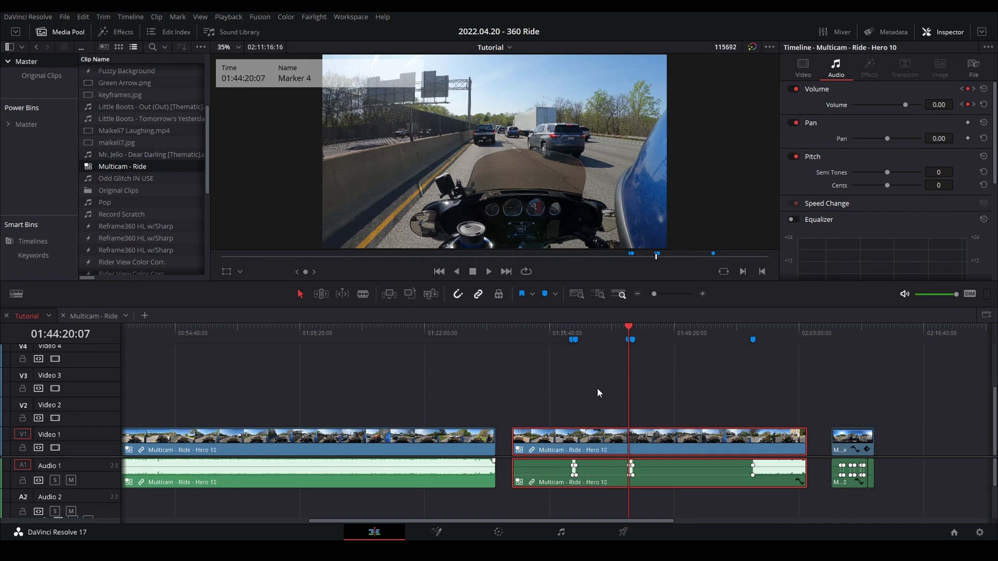
- Switch the video angle of the multicam clip containing the markers to Max
scroll(577, 410, up, 2)
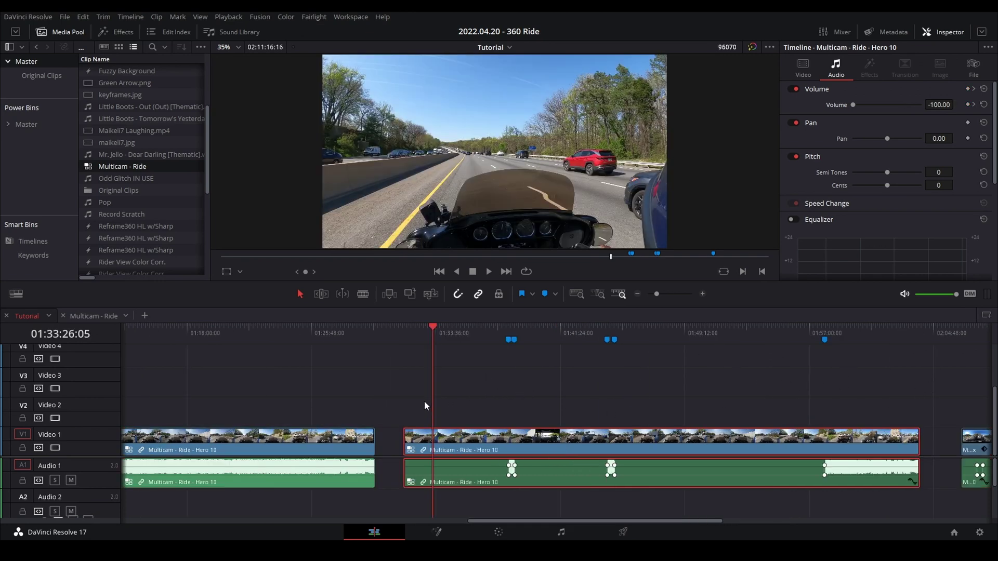
right_click(456, 439)
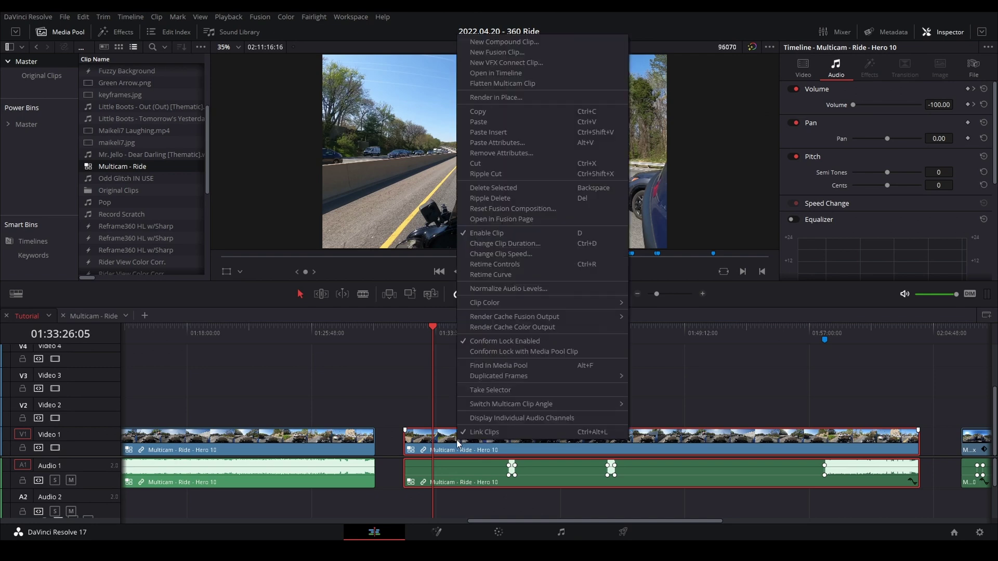
mouse_move(500, 404)
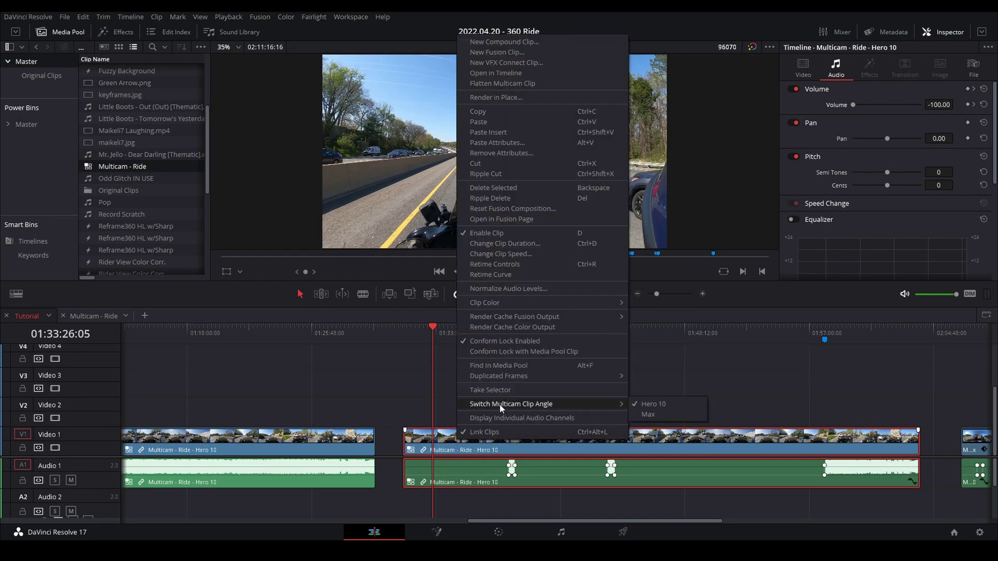
click(649, 415)
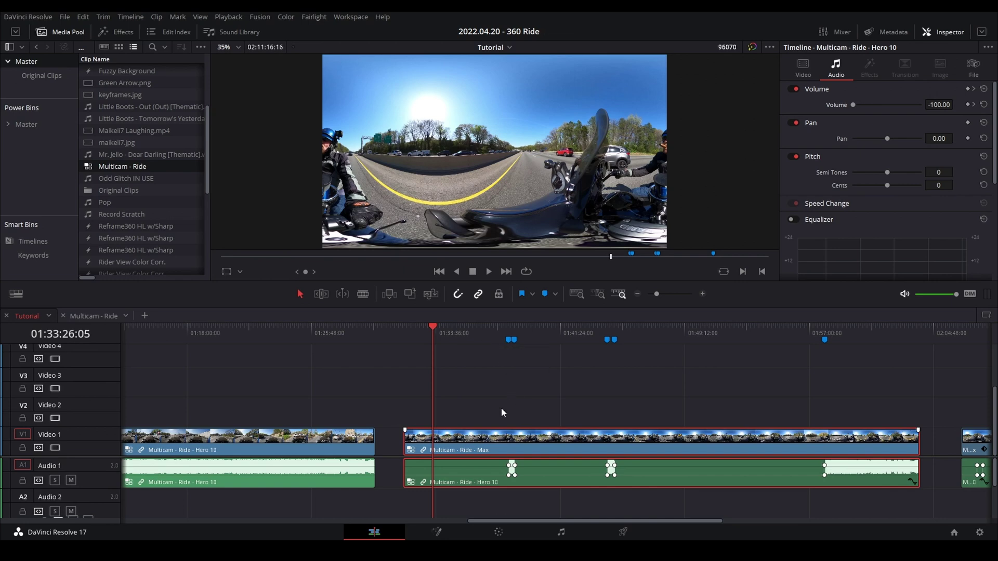
- Display the retime controls and curve editor on the Max-angle clip, and place the playhead near its start at 01:31:37:06
click(404, 333)
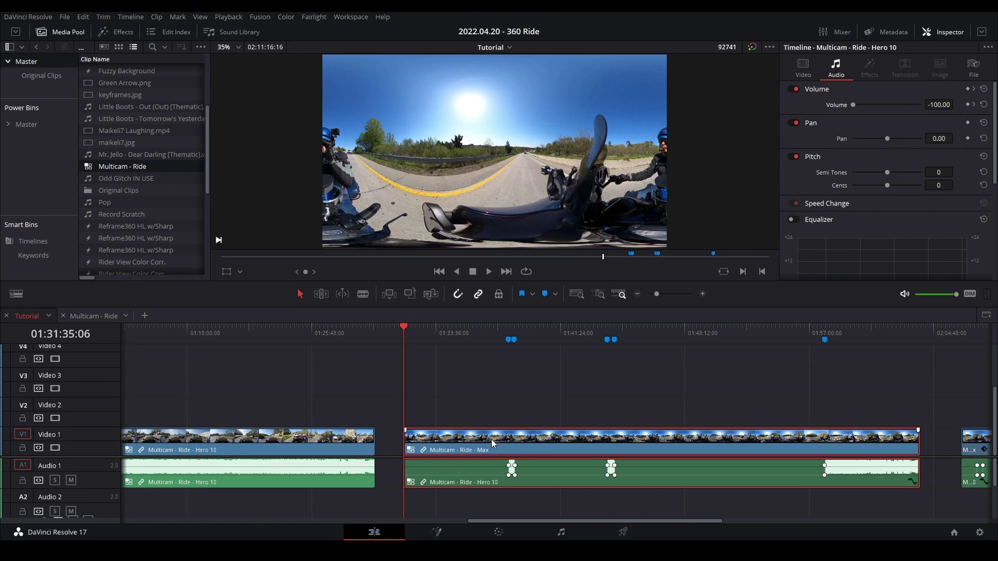
key(ctrl+r)
key(shift+c)
click(409, 399)
click(423, 339)
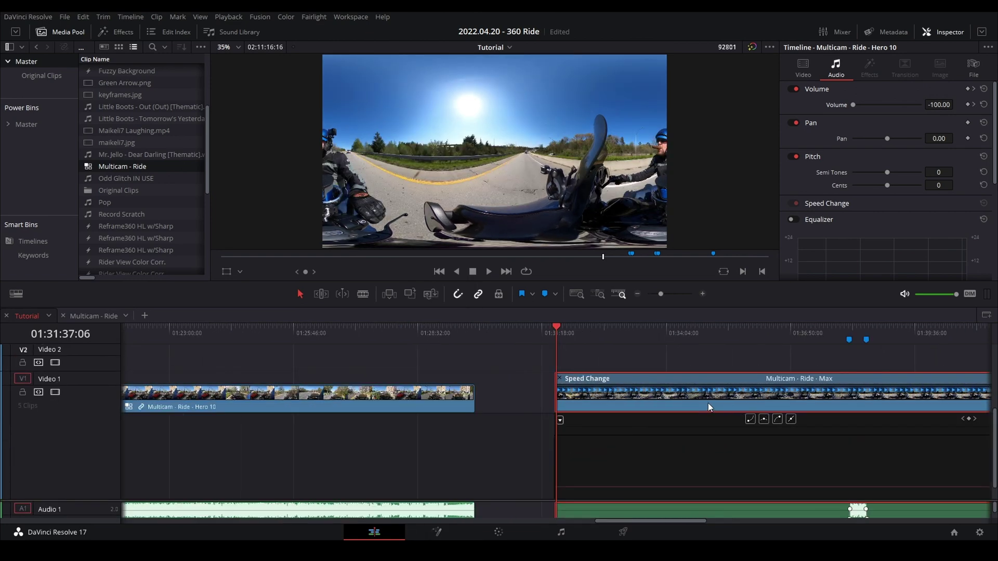
- Add a speed point to the Max-angle clip at Marker 1 (01:57:58:27)
scroll(683, 455, down, 4)
click(767, 331)
click(618, 406)
click(632, 419)
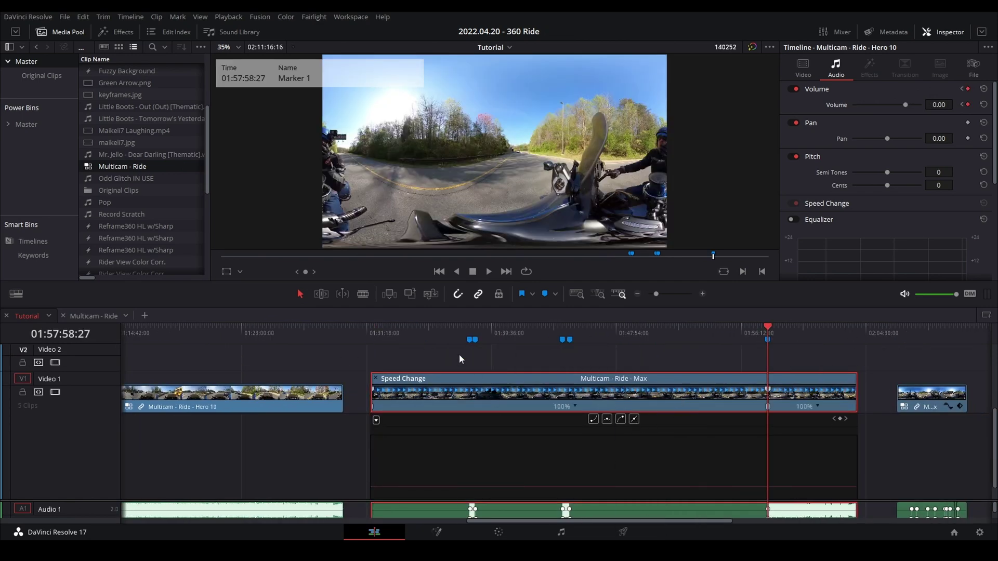
- Check the positions of Markers 2 and 5, and add a speed point to the clip at Marker 2 (01:38:09:02)
click(470, 331)
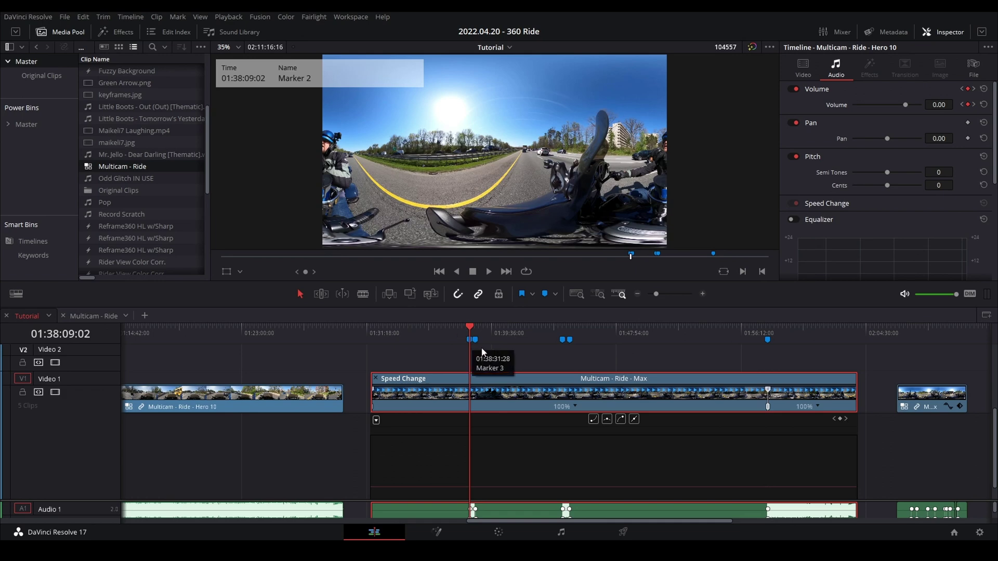
drag(565, 332, 571, 330)
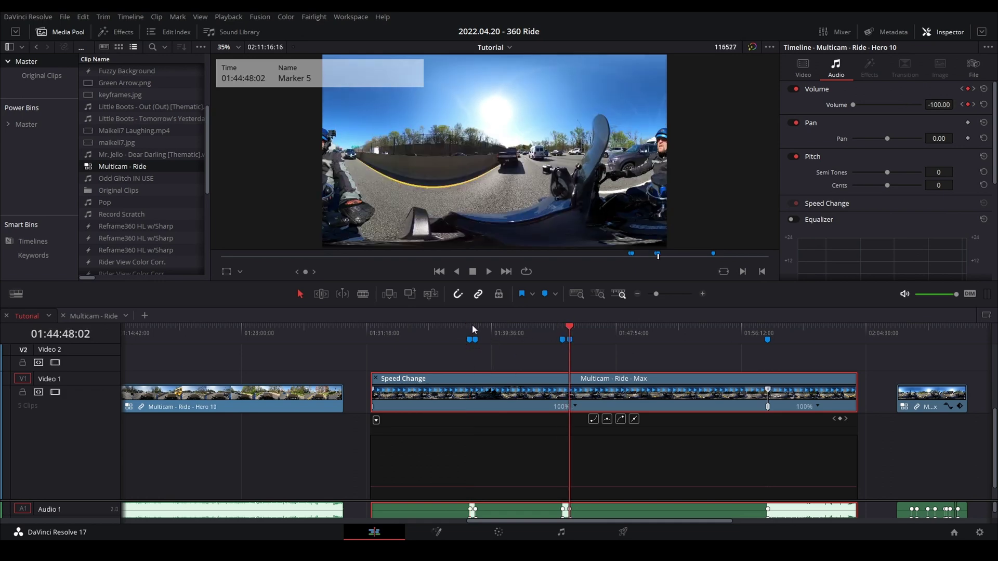
click(474, 326)
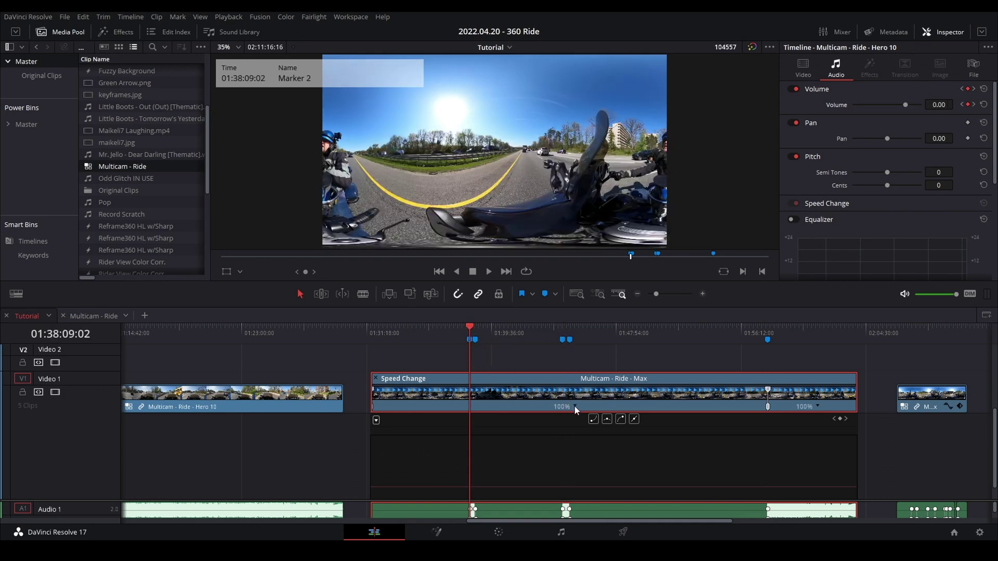
click(575, 407)
click(603, 435)
- Add speed points to the clip at Marker 3 (01:38:31:28) and Marker 4 (01:44:20:07)
click(475, 326)
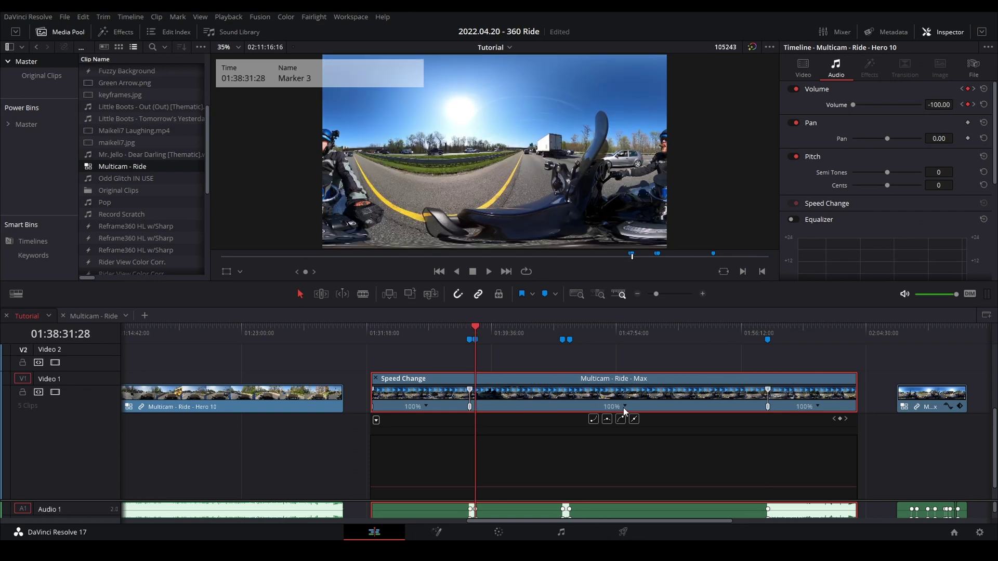
click(562, 327)
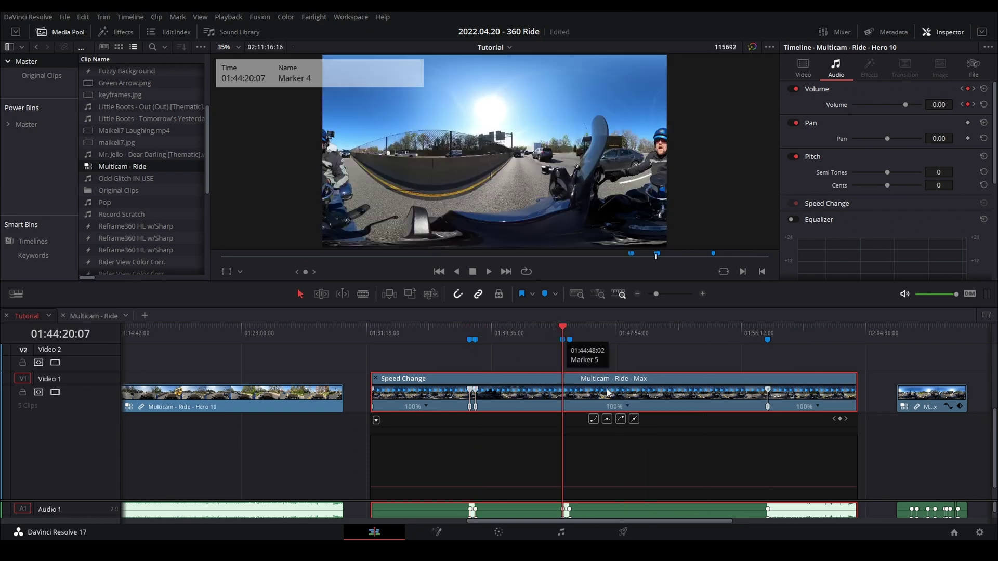
click(627, 406)
click(659, 425)
- Add a speed point to the clip at Marker 5 (01:44:48:02)
click(570, 338)
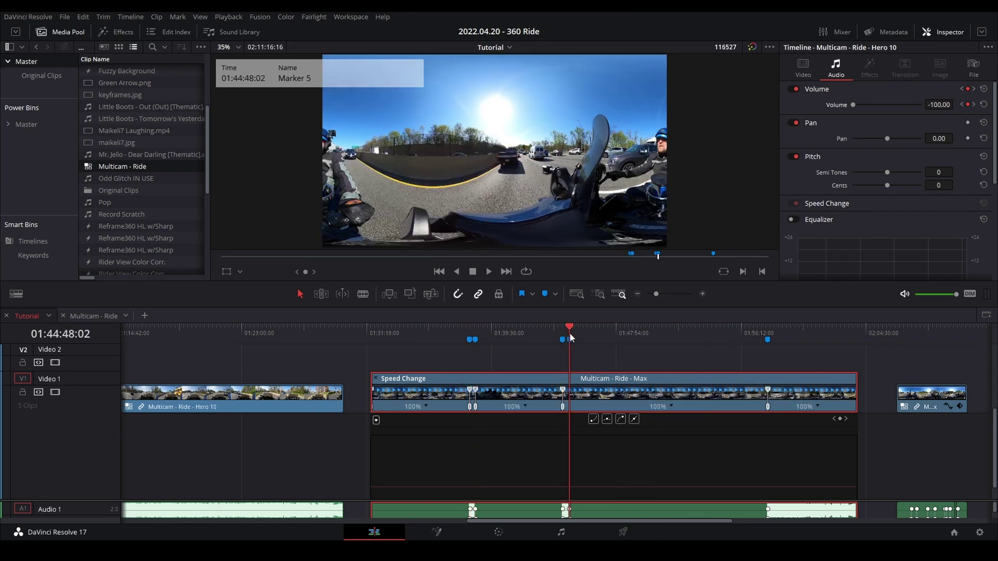
click(673, 407)
click(684, 419)
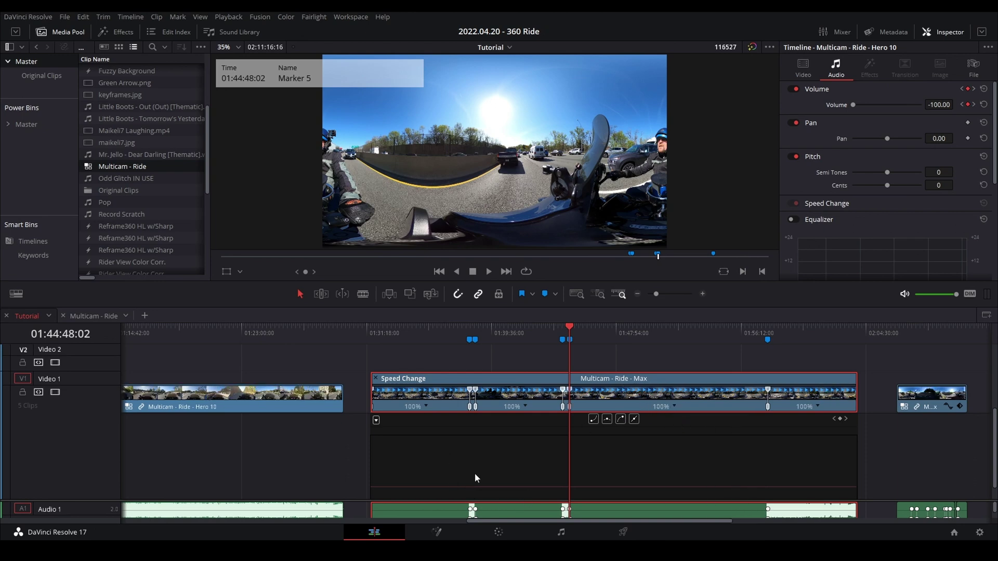
- Enlarge the audio track area of the timeline so Audio 1 shows in full beneath the retimed clip
key(ctrl+equal)
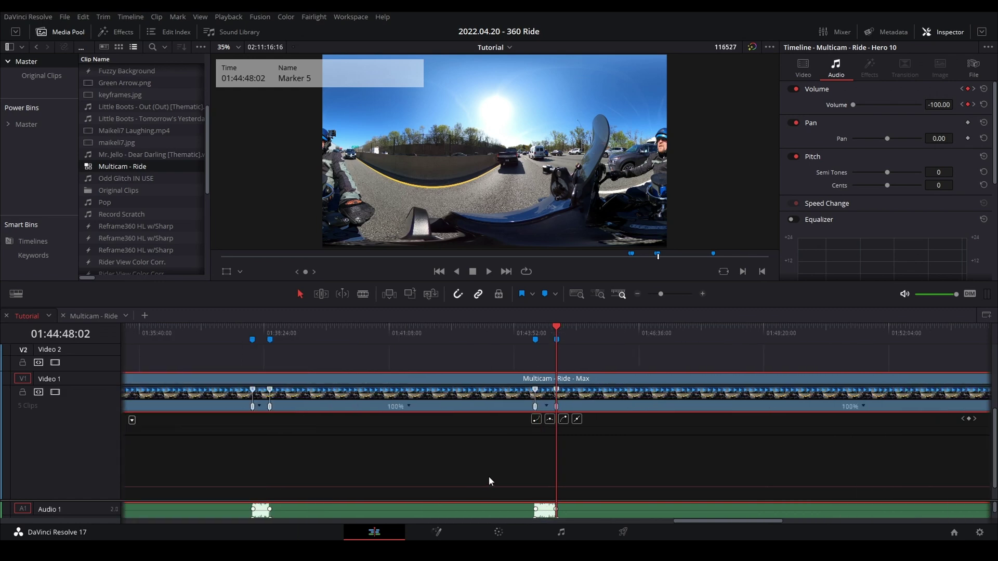
key(ctrl+equal)
scroll(458, 488, down, 1)
drag(437, 500, 462, 436)
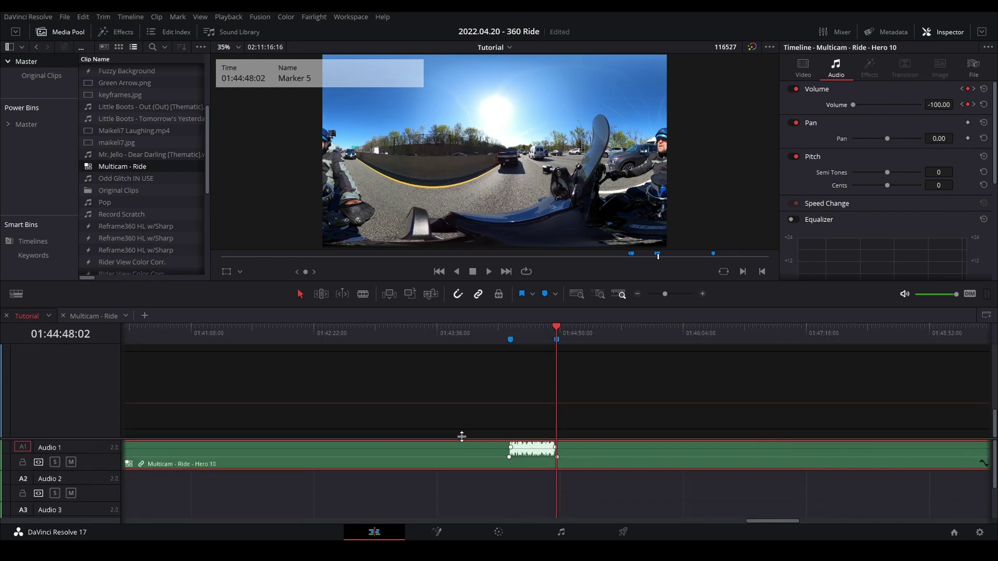
scroll(508, 448, right, 1)
scroll(400, 392, left, 10)
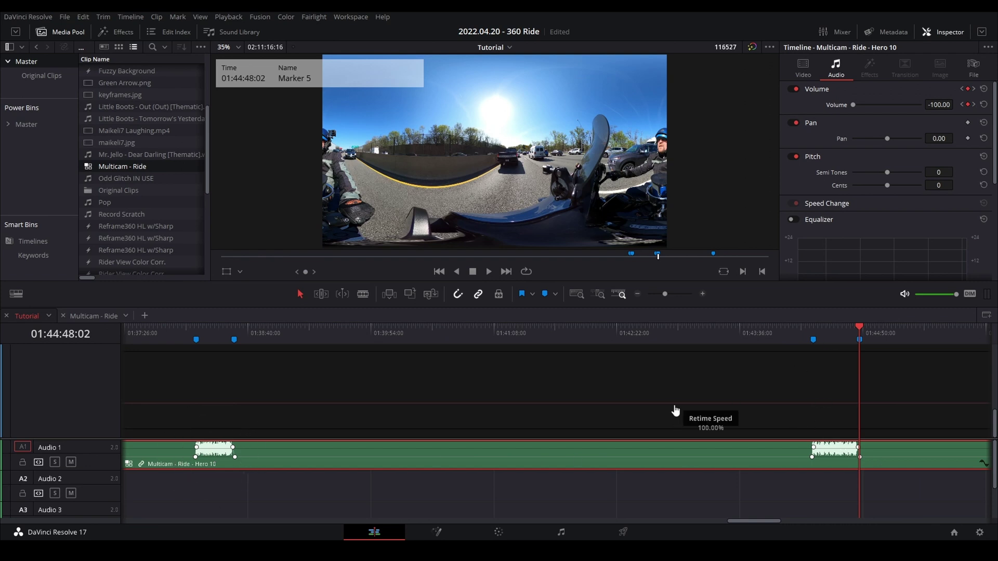
key(ctrl+minus)
key(ctrl+minus)
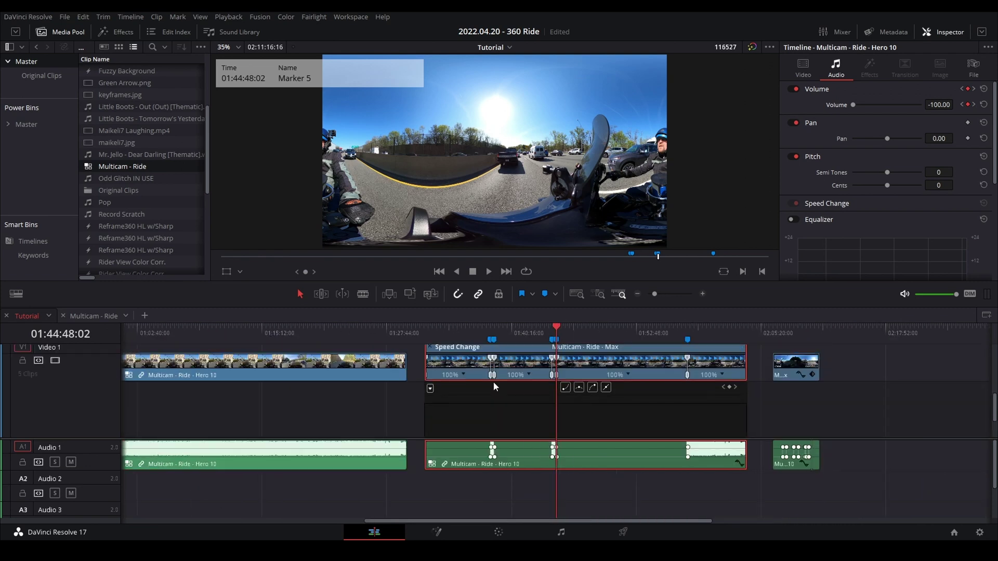
- Set the speed to 800% for the segments before Marker 2, between Markers 3 and 4, and between Markers 5 and 1
click(463, 375)
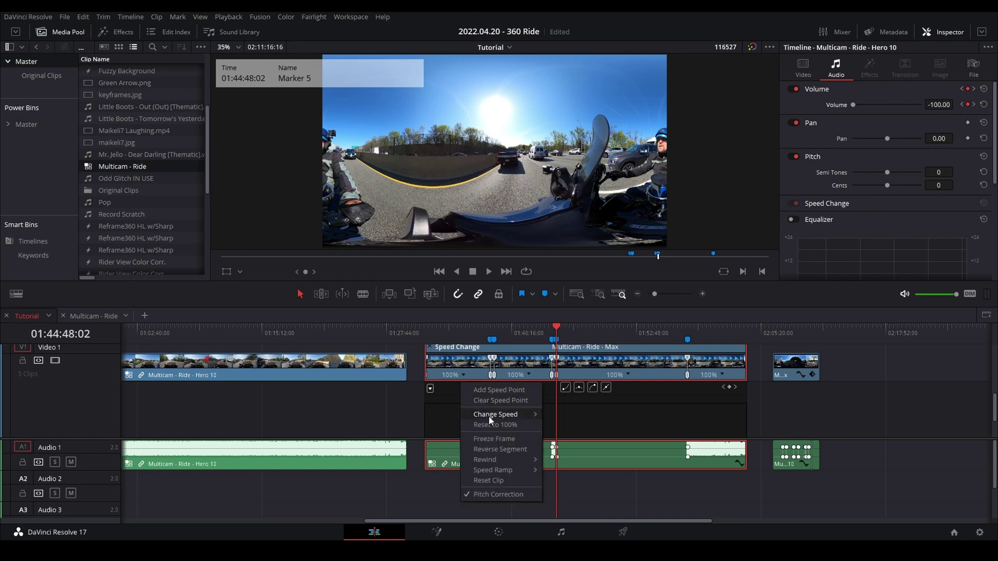
mouse_move(514, 415)
click(588, 515)
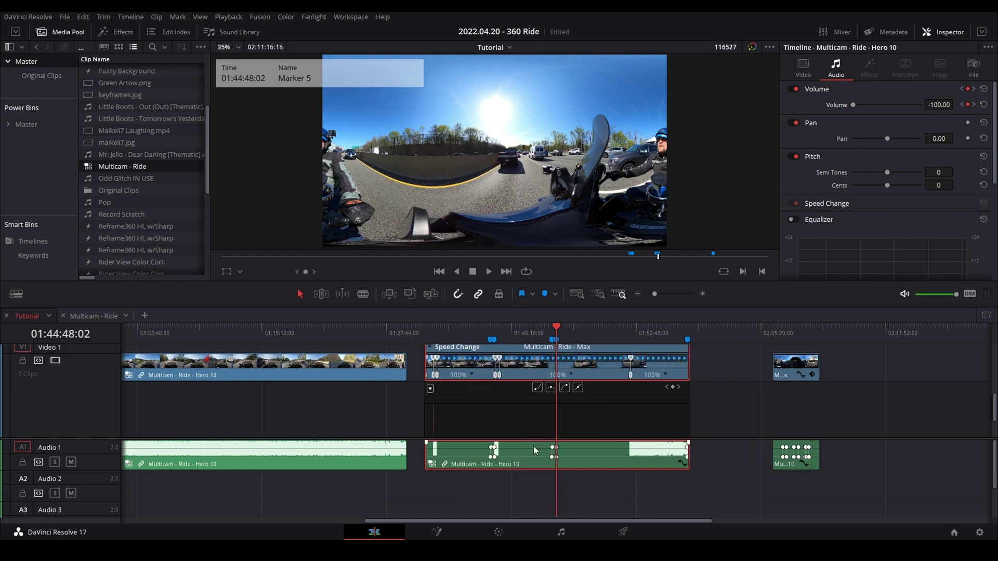
click(471, 375)
mouse_move(504, 416)
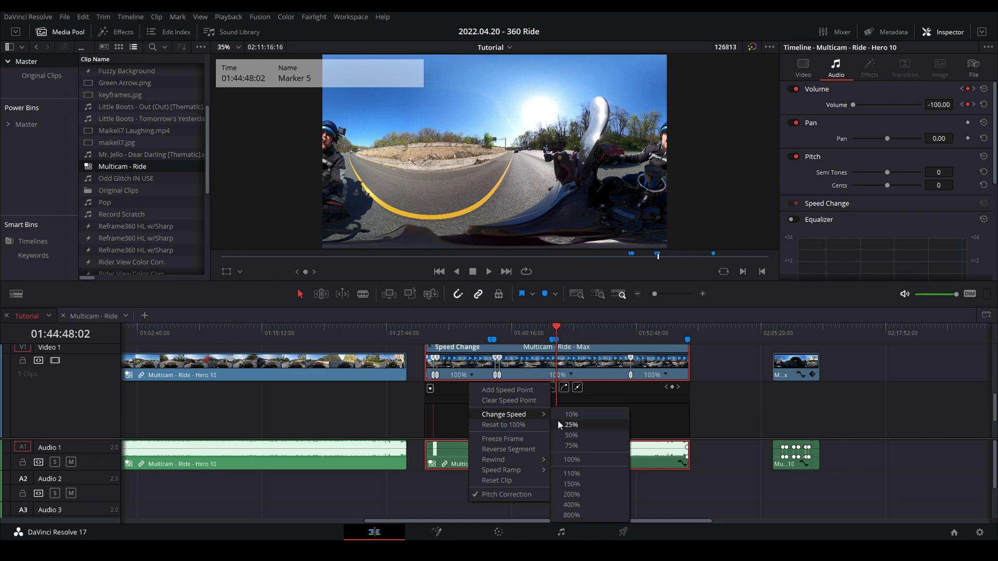
click(586, 520)
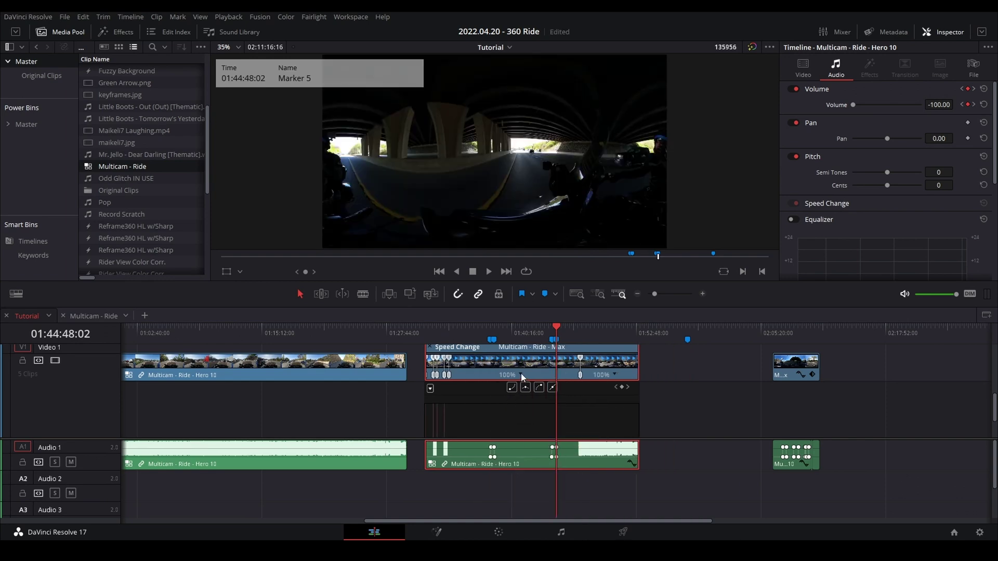
- Inspect the retimed segments from the clip's start and play back part of the first 800% segment
click(428, 327)
key(ctrl+equal)
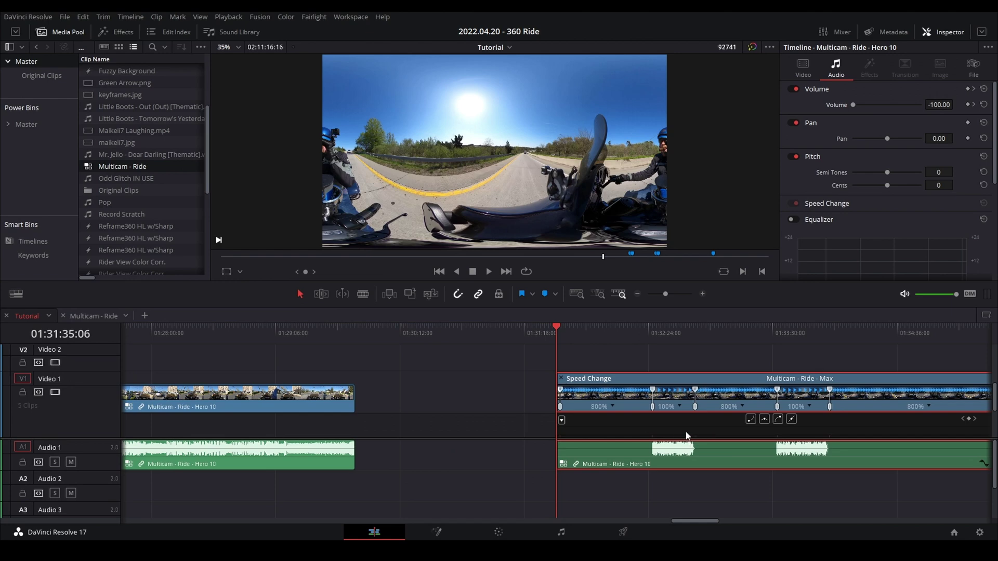
scroll(682, 429, right, 5)
scroll(682, 429, down, 1)
click(367, 329)
key(space)
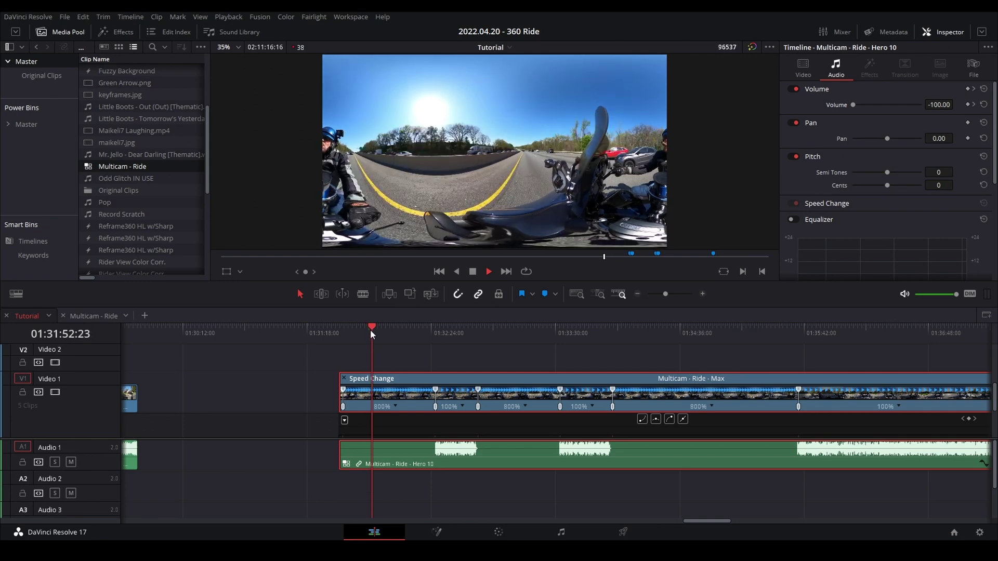
key(space)
- With power bins shown, place Reframe360 HL w/Sharp from the 360 Stuff bin on Video 2 at 01:31:52:25, above the Max-angle clip
scroll(480, 386, down, 3)
scroll(473, 382, up, 2)
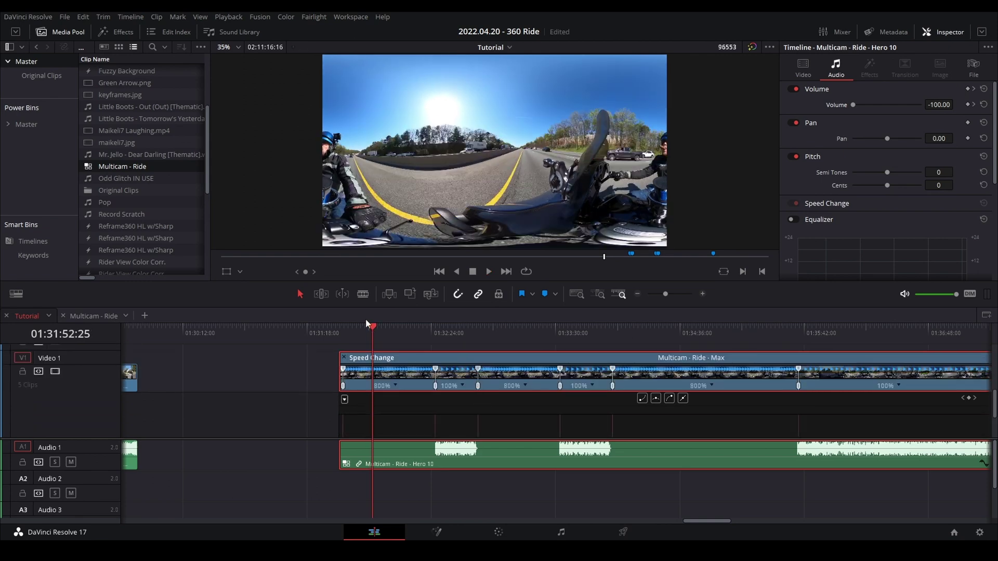
scroll(381, 378, up, 1)
scroll(381, 377, up, 1)
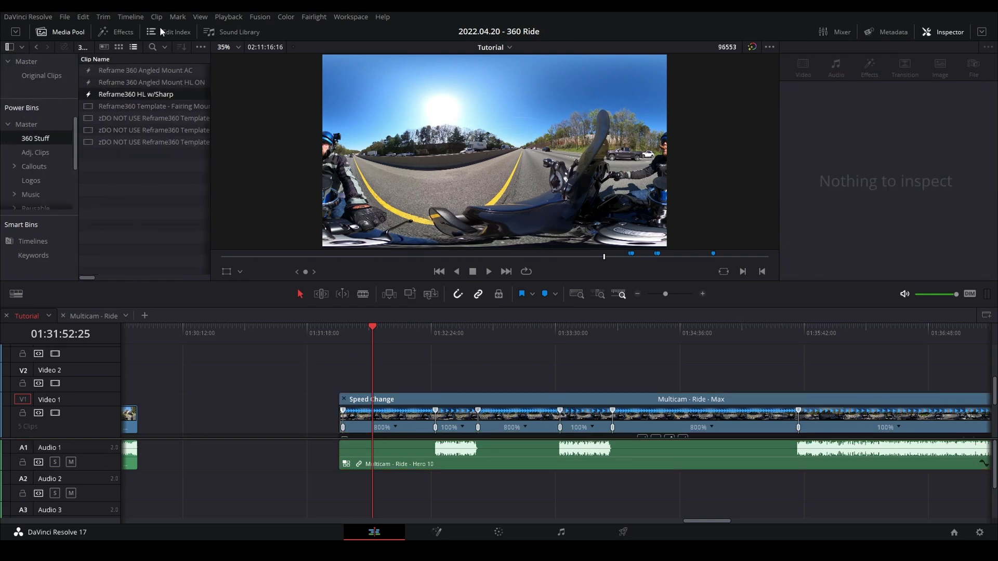
click(198, 16)
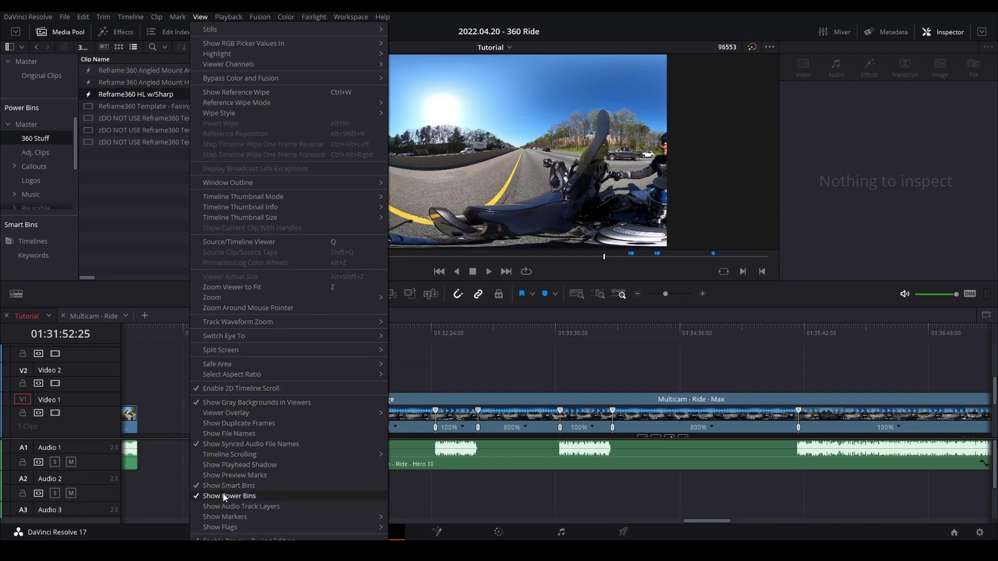
click(21, 120)
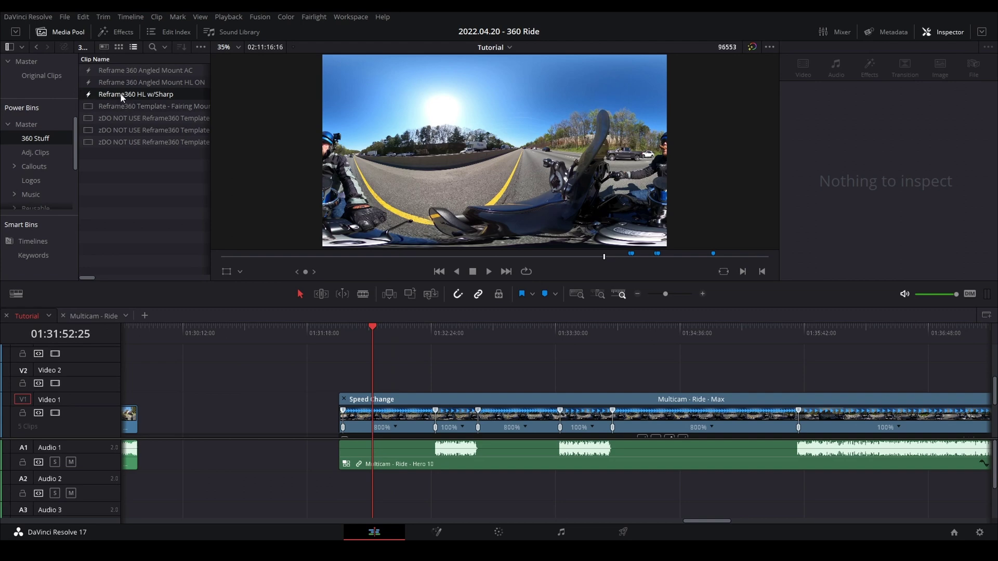
drag(120, 94, 379, 378)
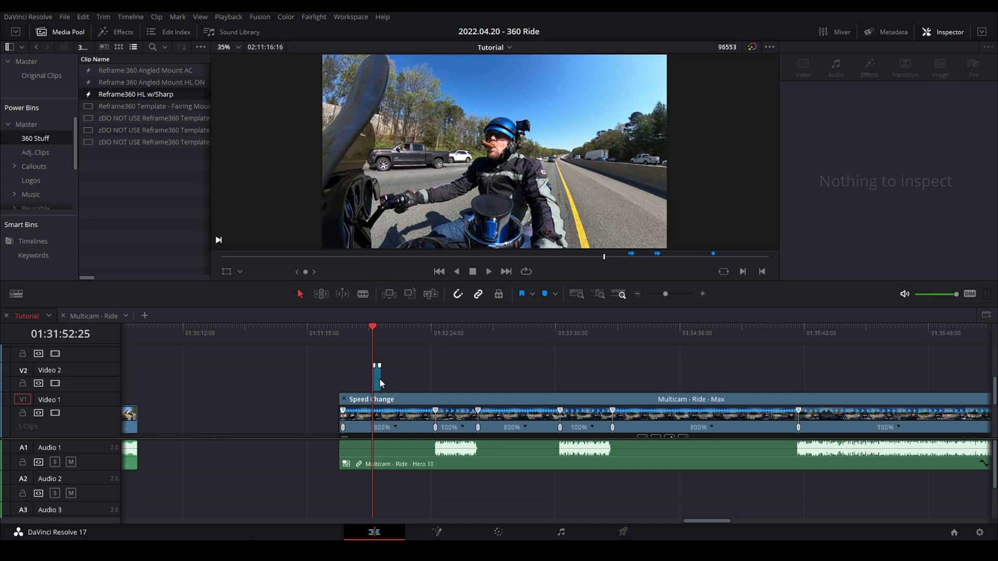
- Compare the picture outside the reframe effect at 01:31:46:28 with the picture under it at 01:31:52:25
scroll(379, 376, left, 3)
scroll(379, 382, up, 2)
drag(559, 340, 531, 333)
scroll(575, 359, right, 5)
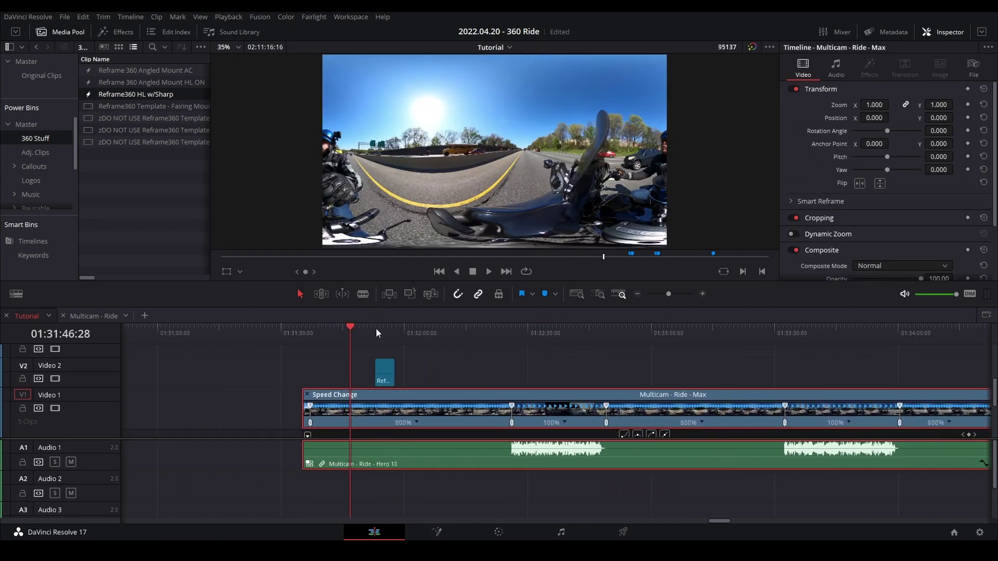
click(374, 328)
click(387, 378)
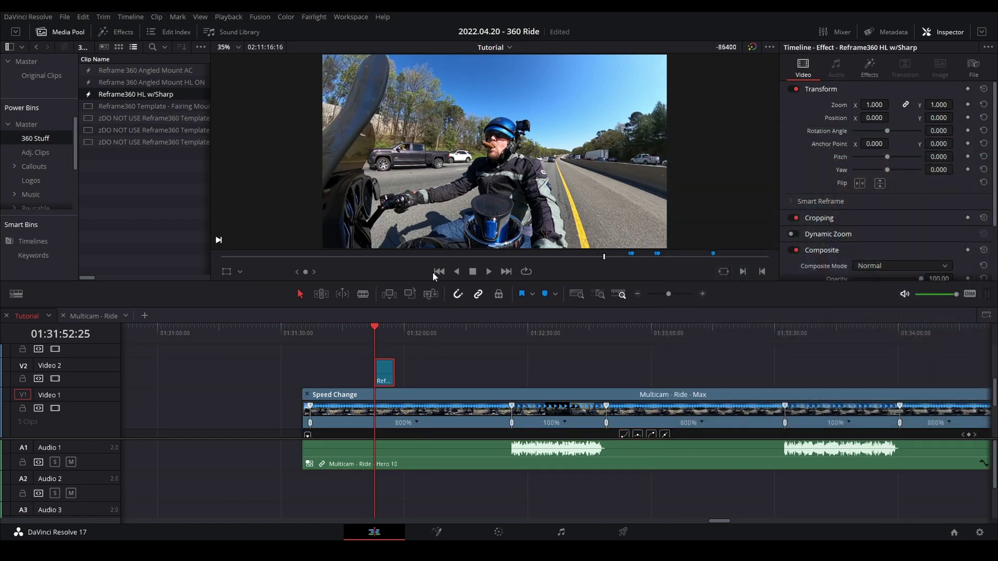
- Copy the Reframe360 HL w/Sharp effect and paste only its Plugins attribute onto the Max-angle clip, using Maintain Timing
click(389, 376)
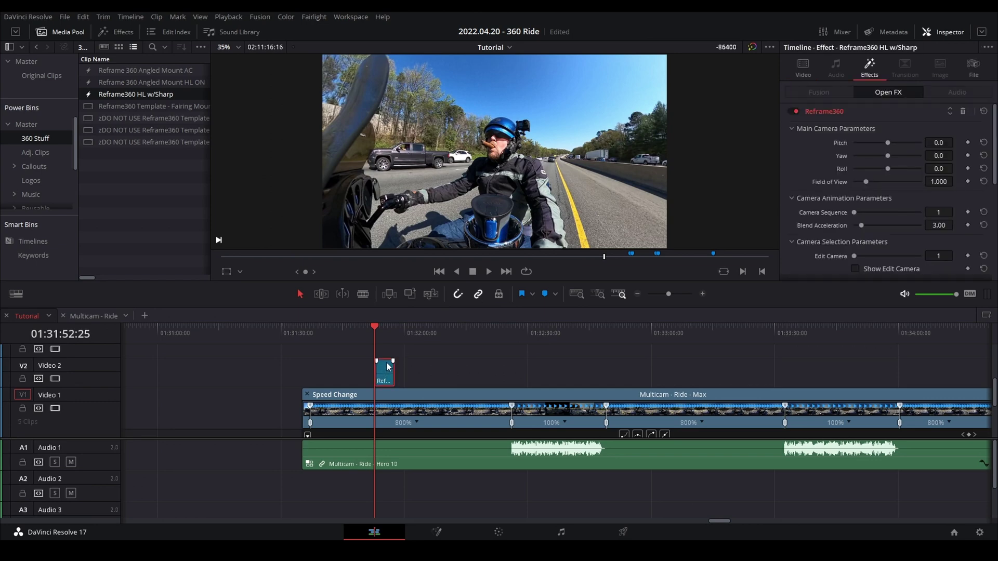
click(380, 418)
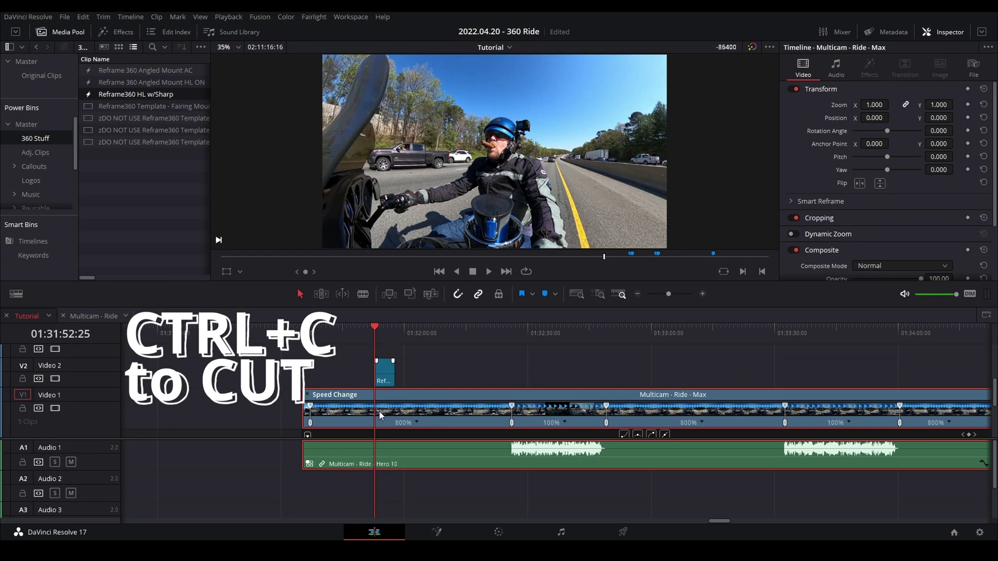
key(alt+v)
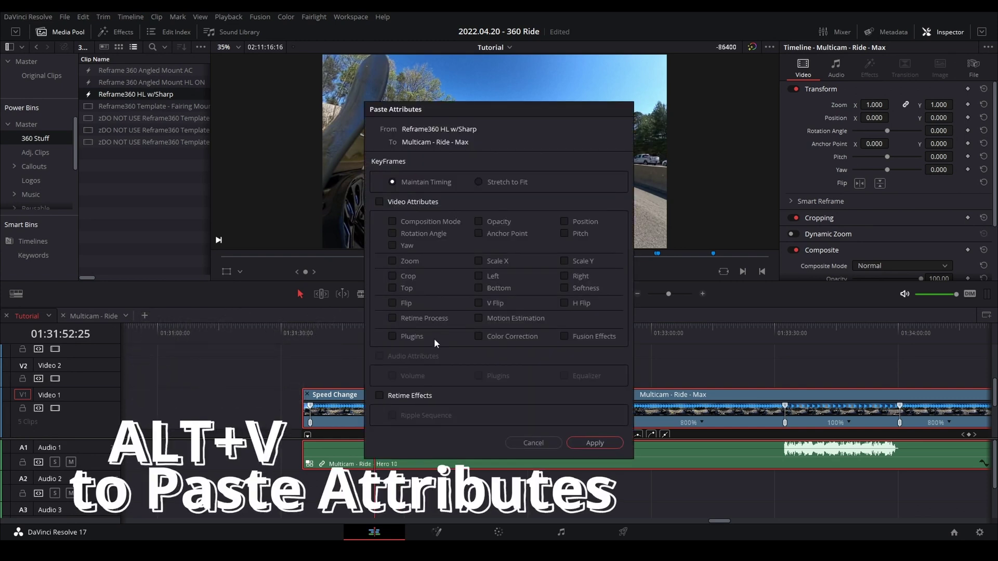
click(393, 335)
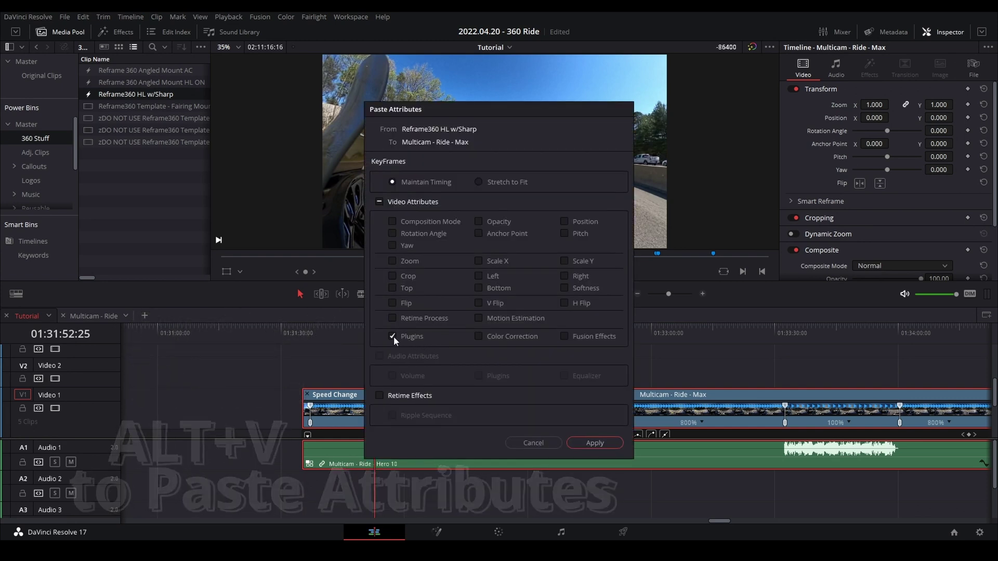
click(595, 443)
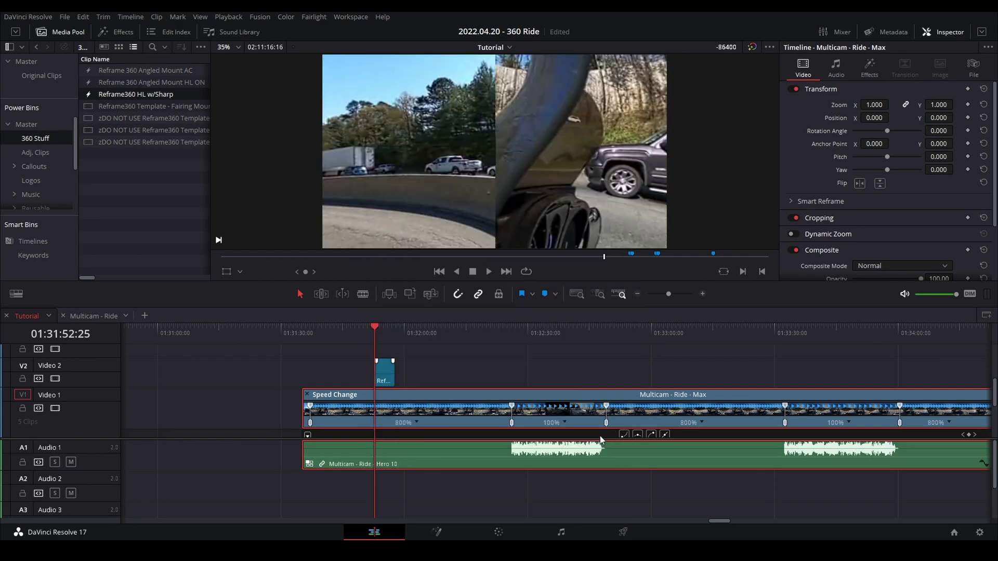
- Delete the Reframe360 HL w/Sharp effect clip from Video 2
click(378, 372)
click(385, 378)
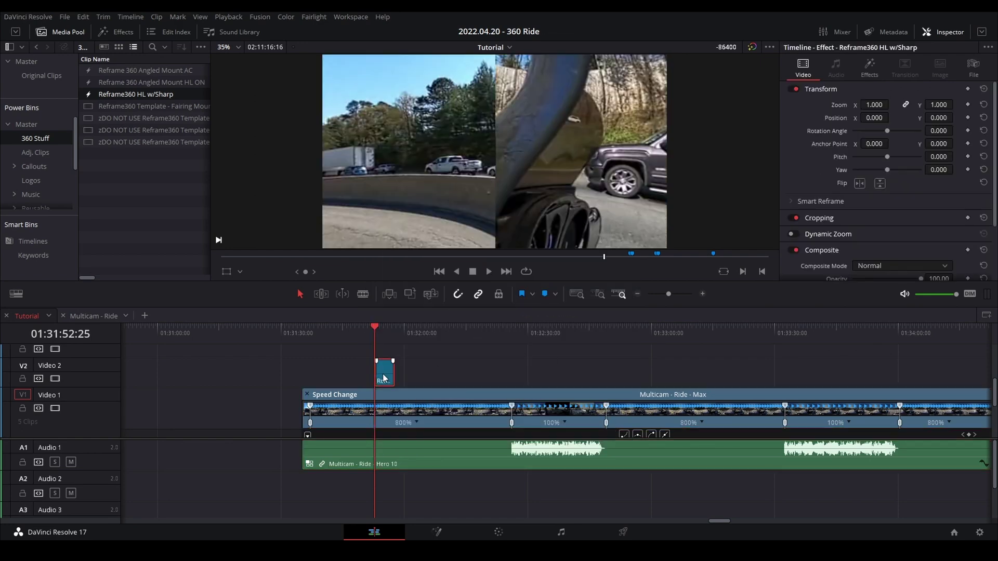
key(BackSpace)
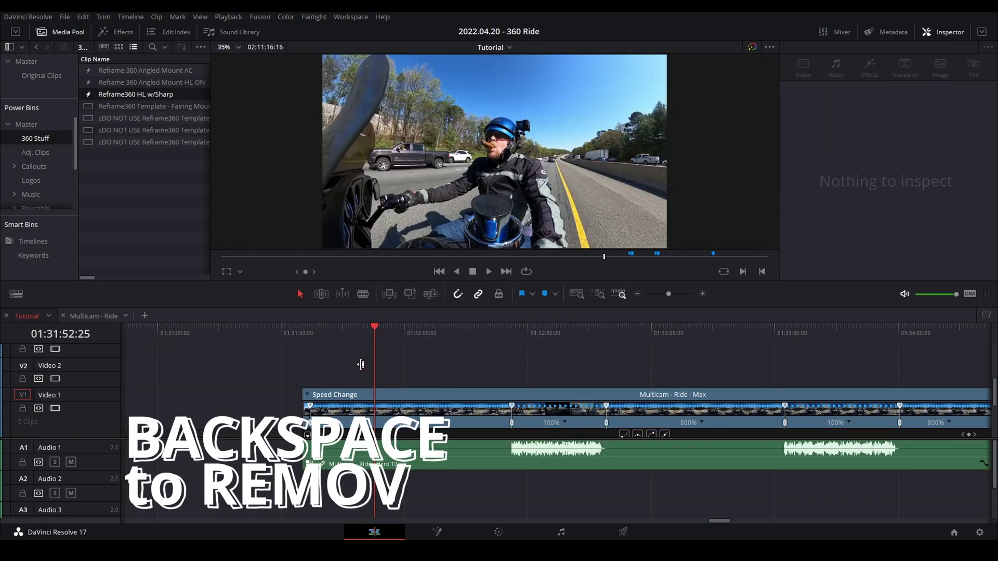
- Check the reframed picture at several points in the first 800% segment and play the clip back
click(350, 330)
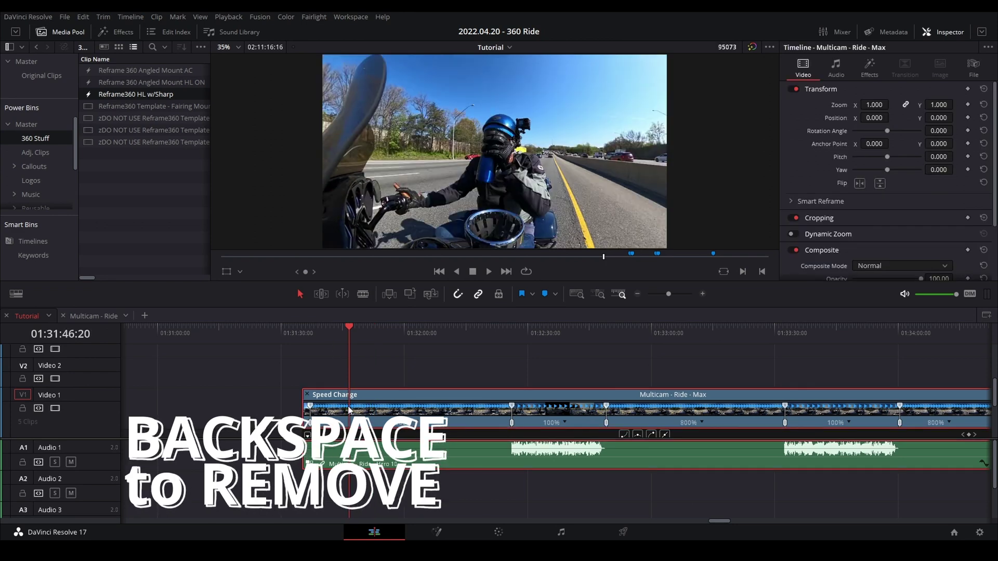
click(450, 337)
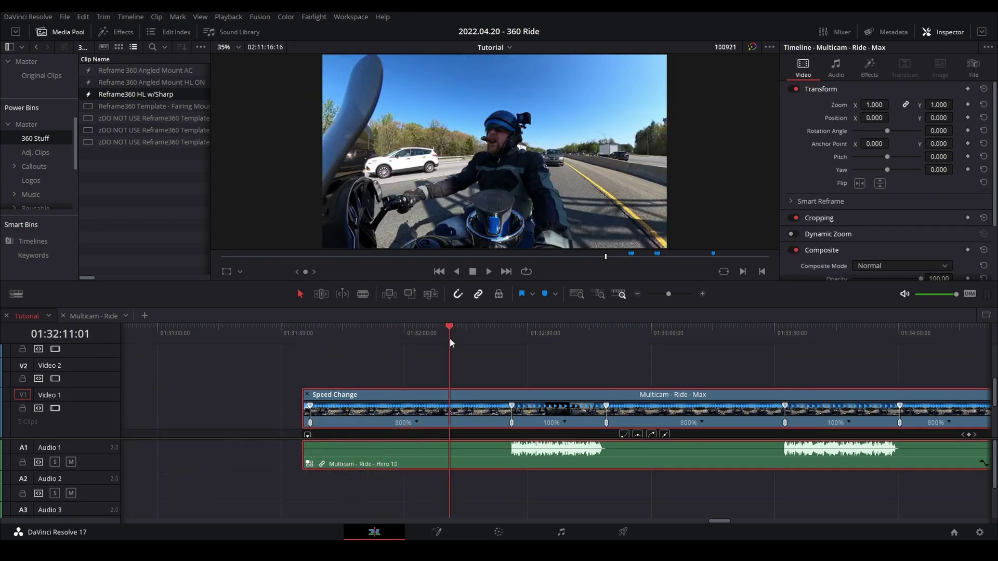
click(355, 333)
key(space)
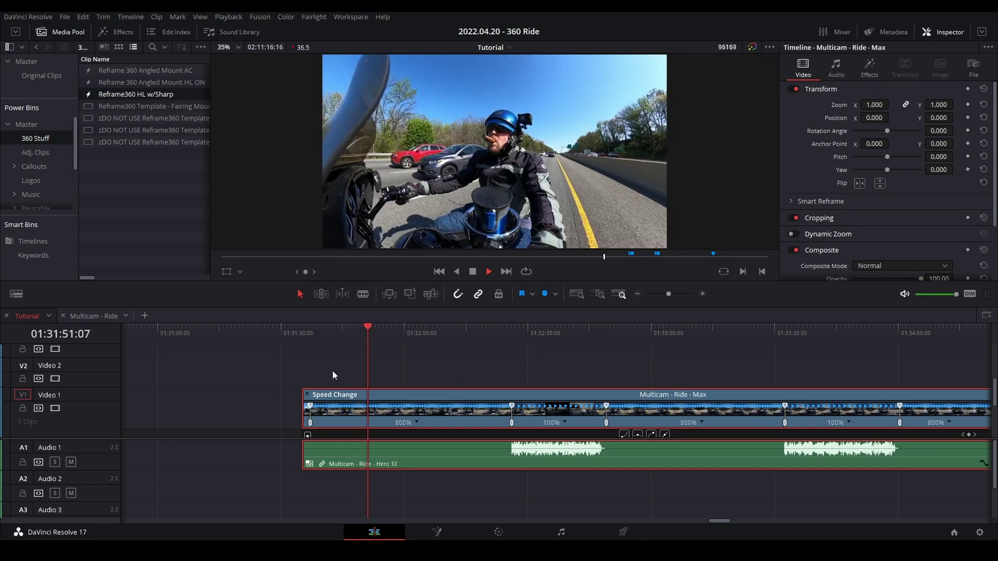
- Show the Max clip's retime curve, set its Reframe360 Camera Sequence to 2, and play the forward-facing view briefly
key(shift+c)
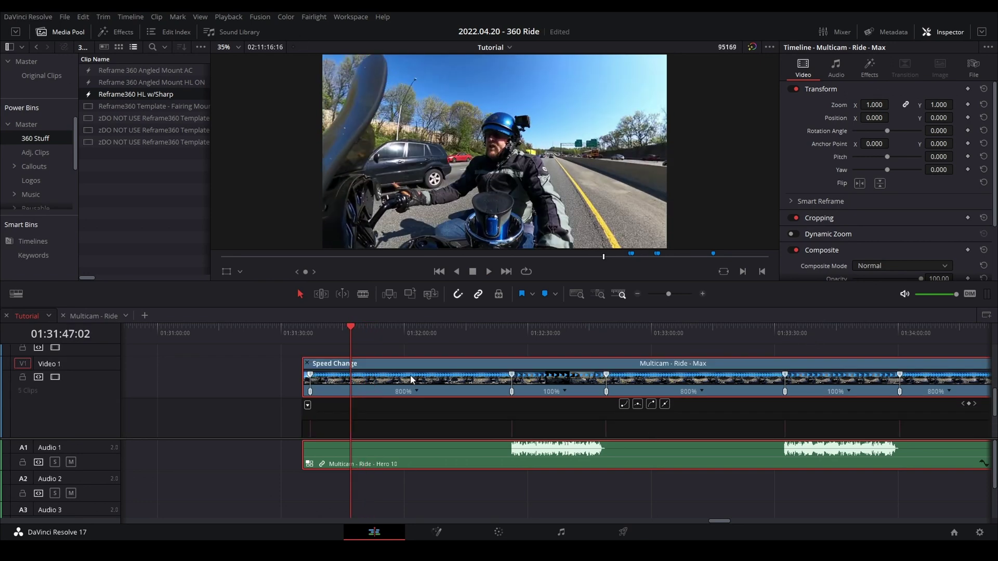
click(868, 69)
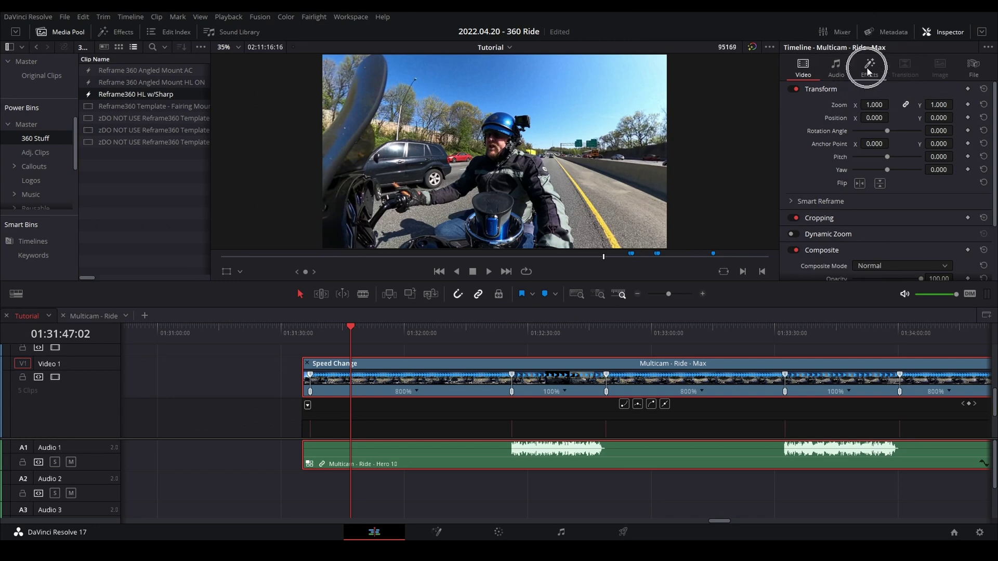
scroll(901, 196, down, 3)
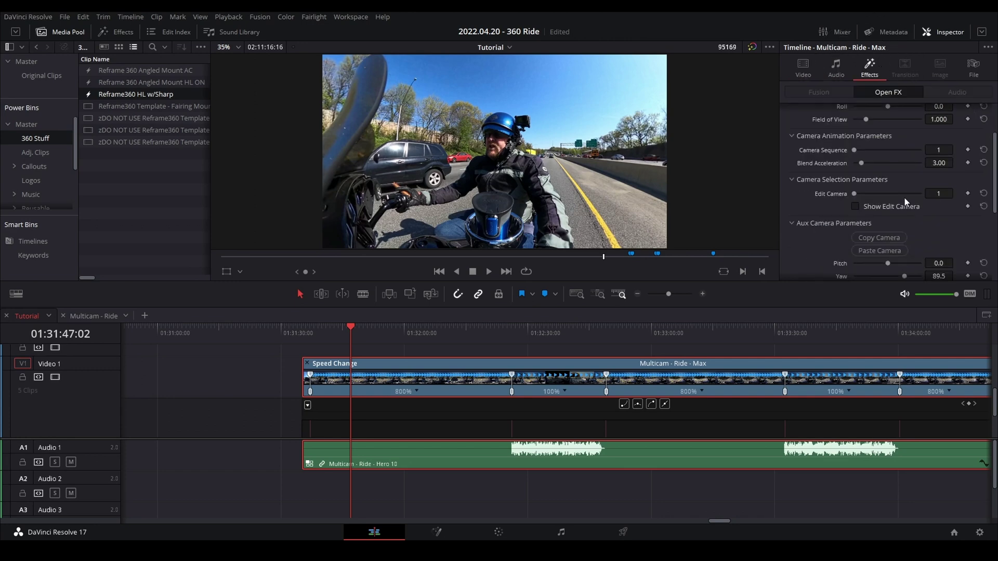
click(941, 150)
text(2)
key(Return)
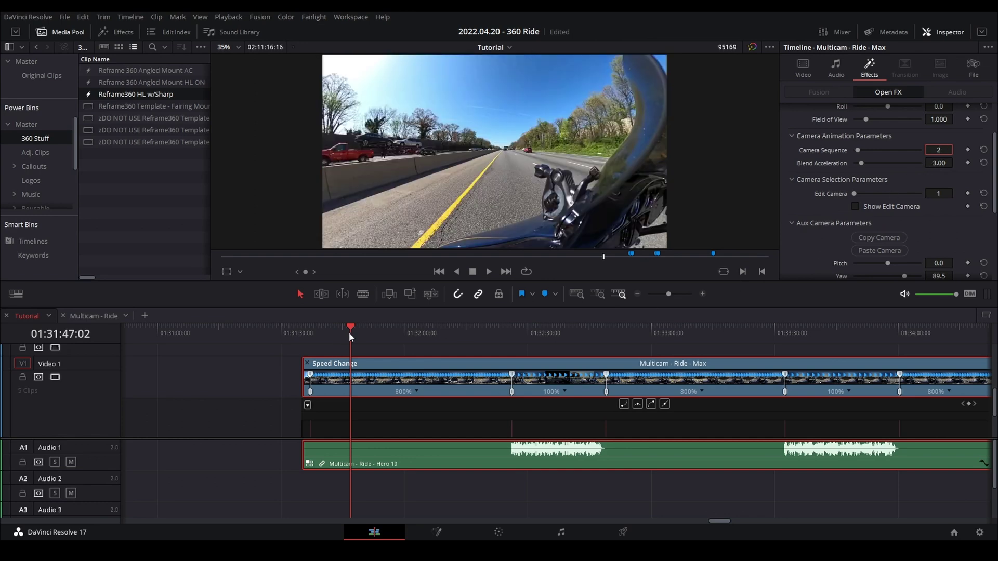
key(space)
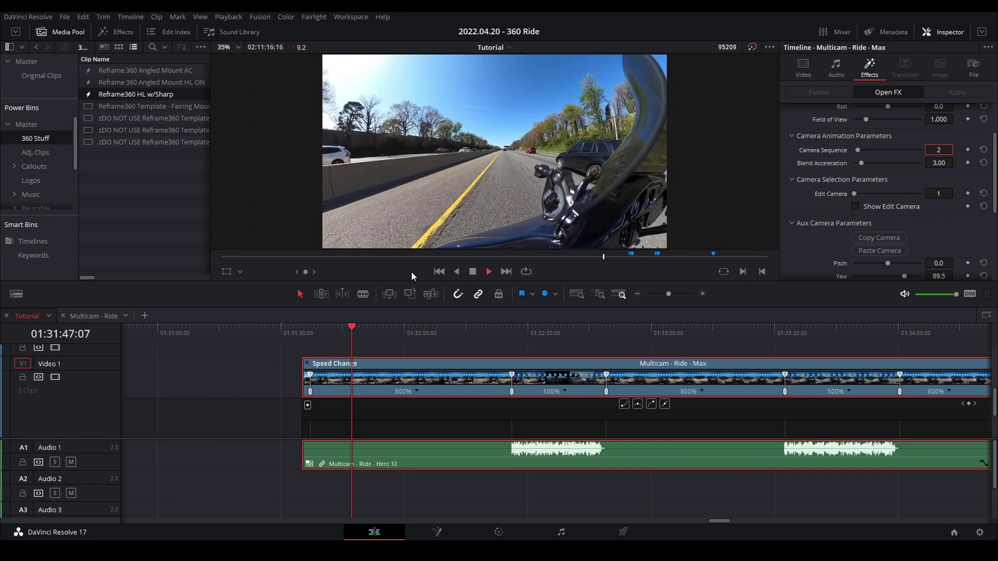
key(space)
- Smooth the Max clip's Retime Speed keyframes into eased curves at each change between the 800% and 100% segments
scroll(442, 401, down, 2)
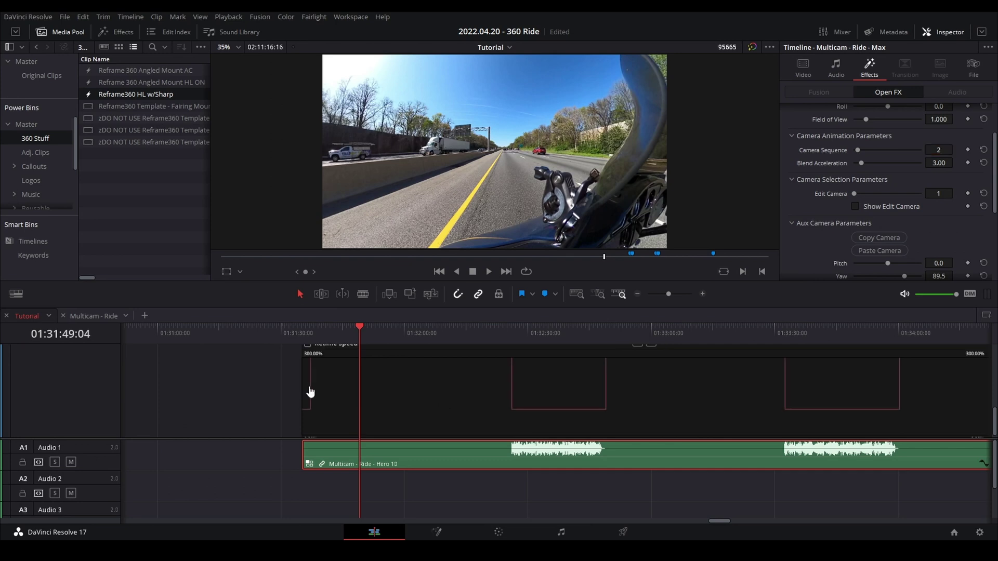
drag(314, 353, 348, 362)
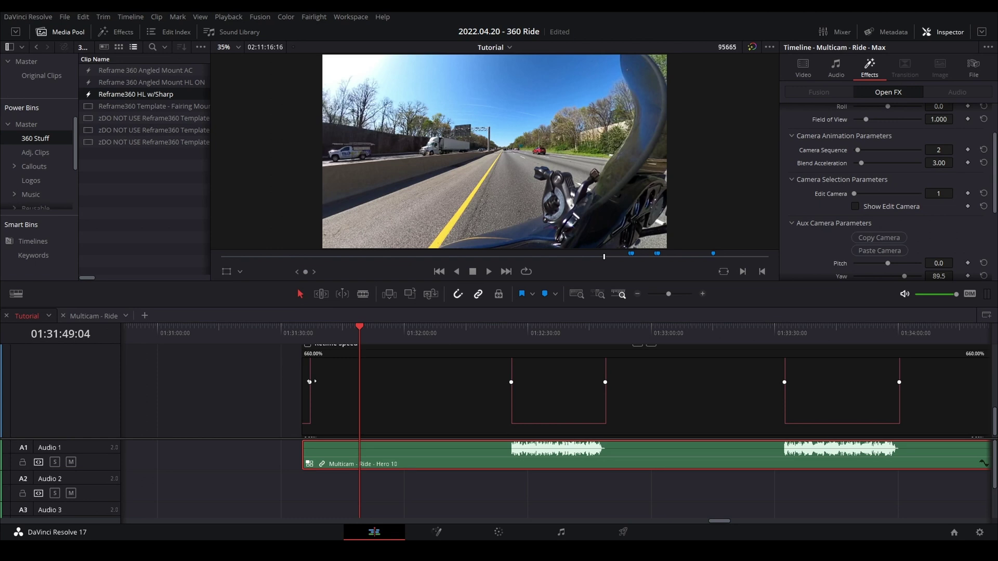
scroll(600, 395, up, 1)
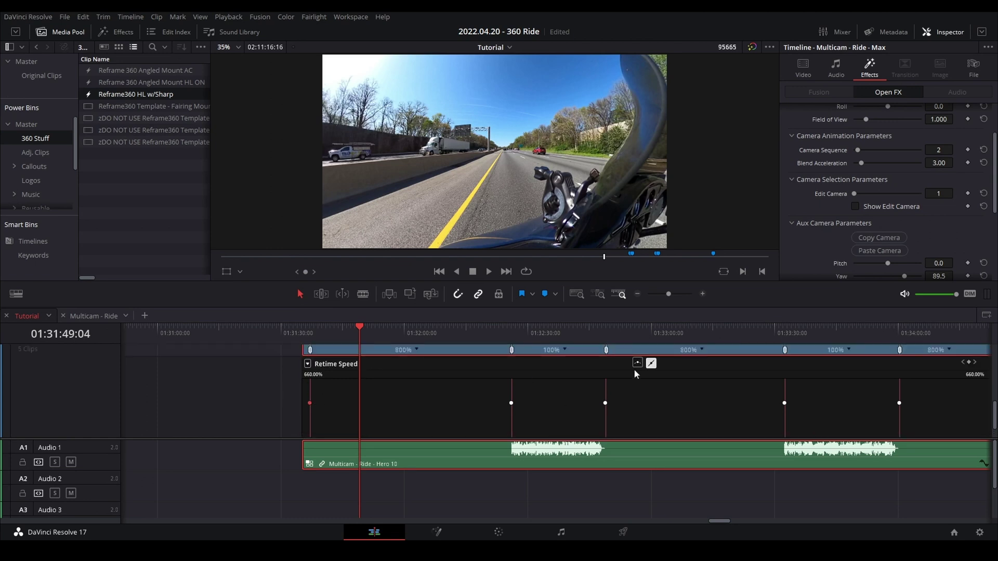
click(511, 403)
click(638, 363)
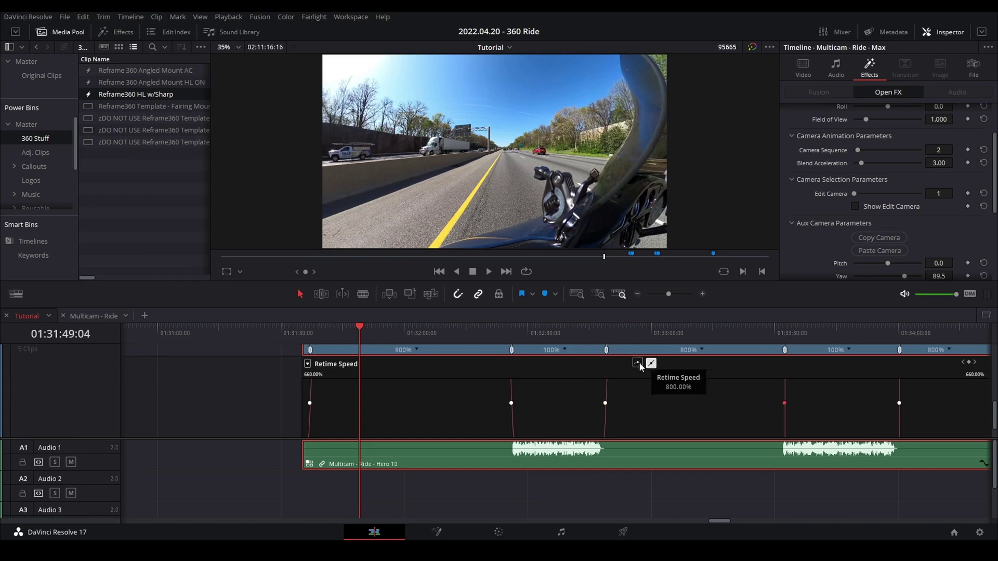
scroll(451, 382, up, 3)
click(556, 388)
click(550, 356)
scroll(682, 404, down, 1)
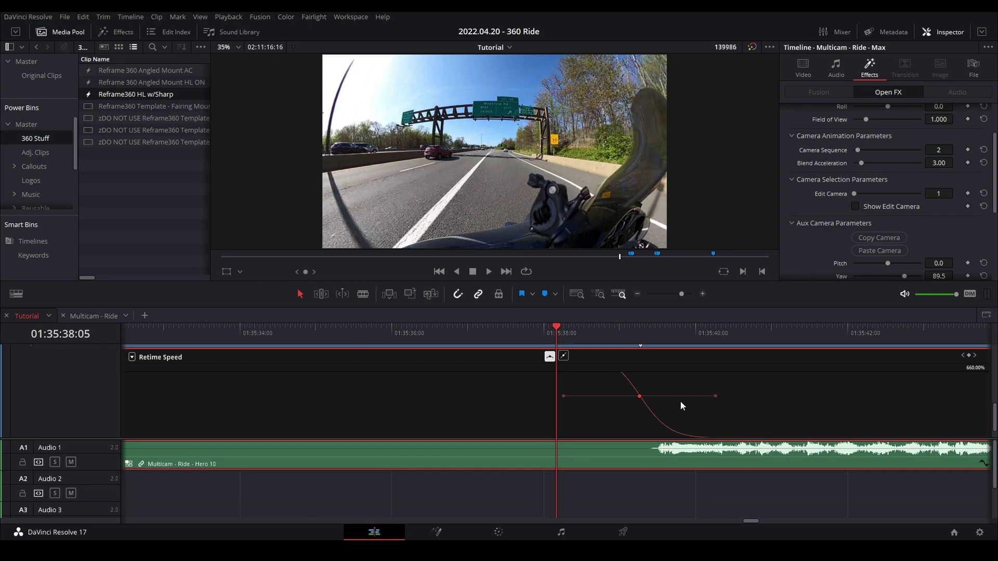
- Split the Max clip at 01:35:59:11 and delete the part after the cut
scroll(679, 400, down, 6)
click(578, 332)
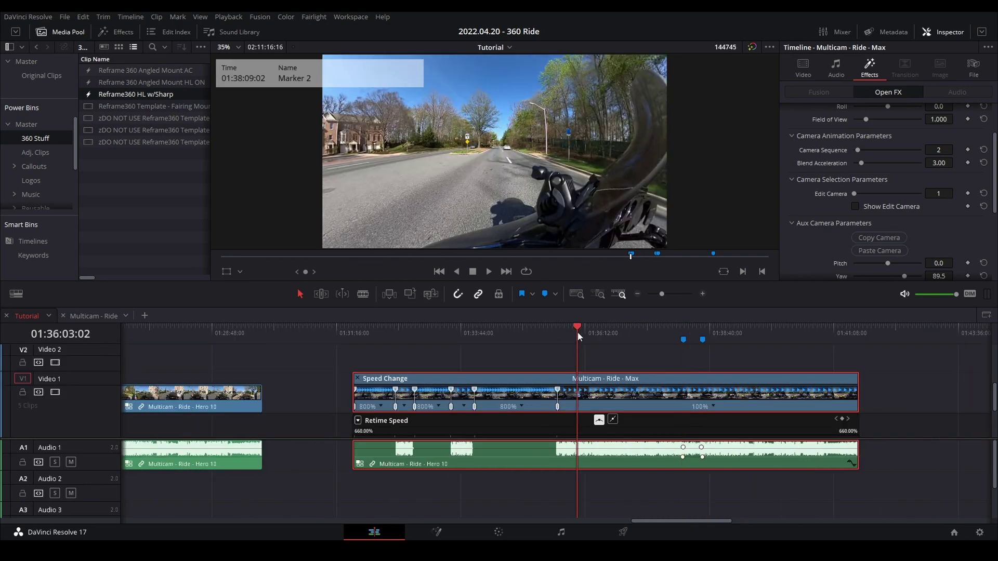
drag(578, 332, 575, 334)
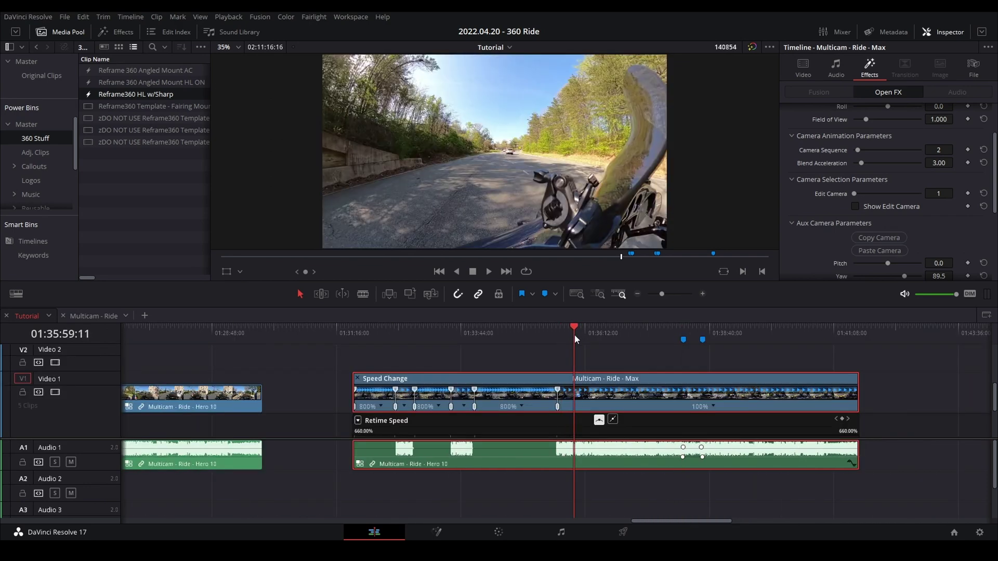
key(ctrl+backslash)
key(Delete)
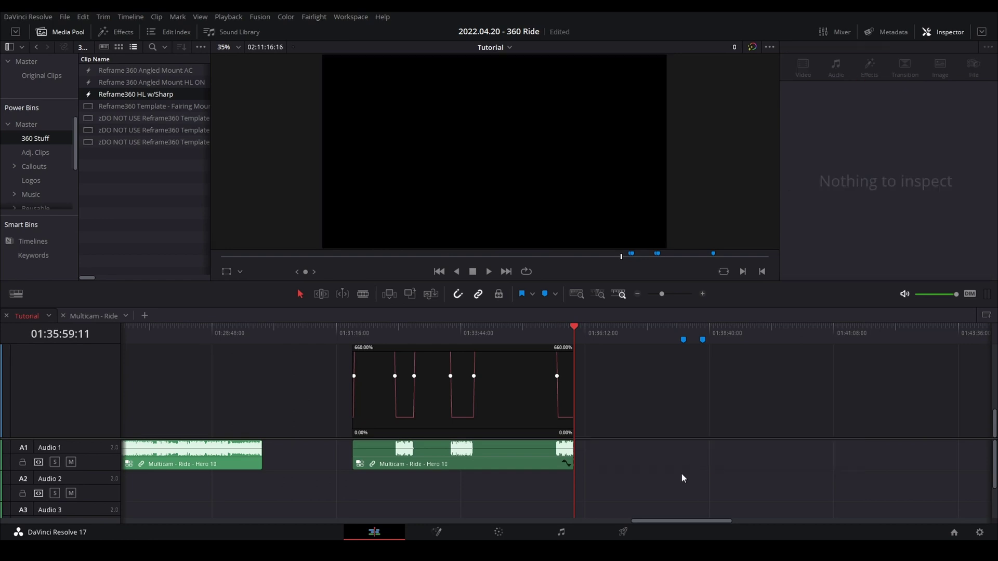
- Examine the smoothed Retime Speed ramps along the shortened Max clip, enlarging the curve's speed range to 1095%
scroll(390, 351, up, 3)
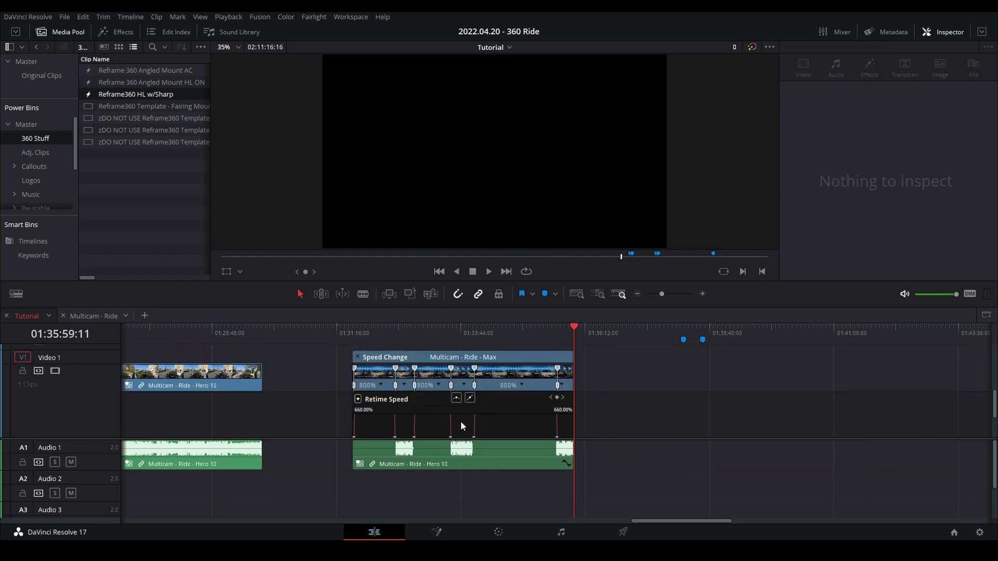
scroll(461, 421, up, 3)
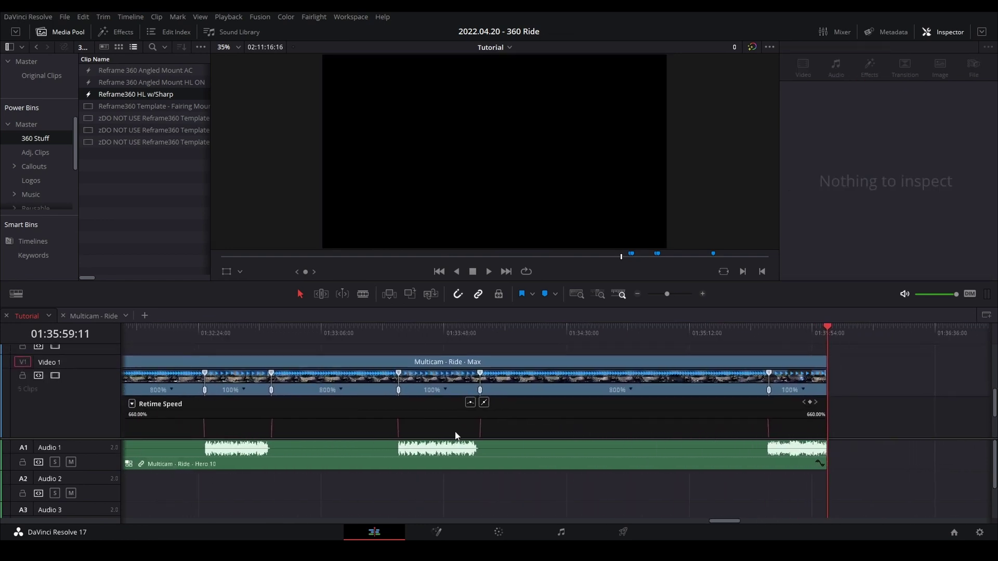
scroll(381, 423, down, 2)
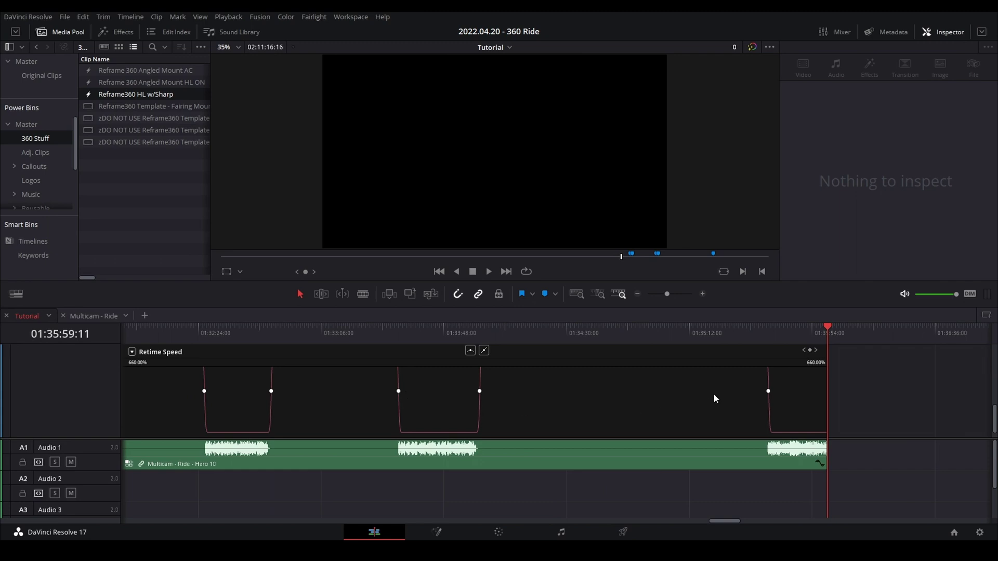
click(816, 363)
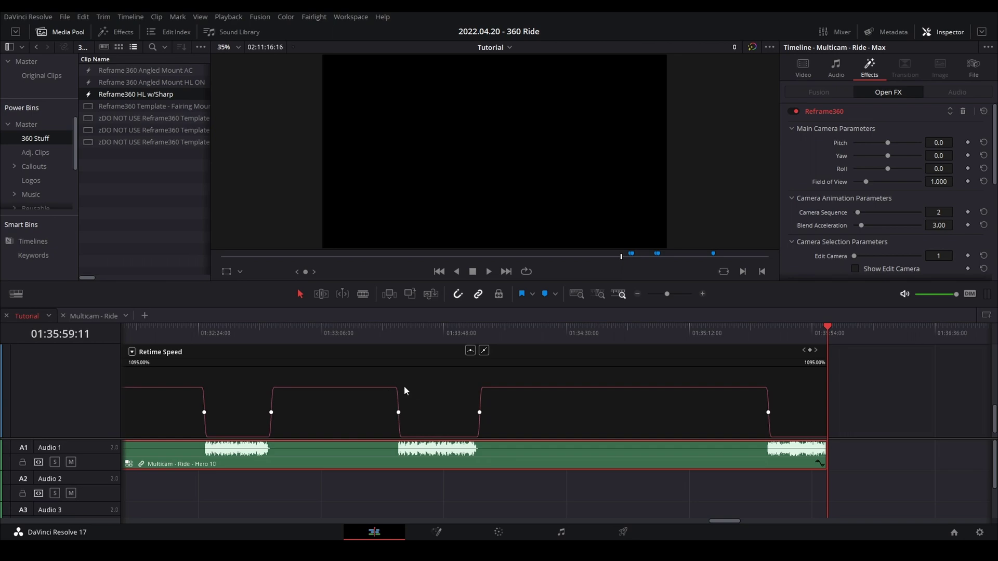
click(493, 337)
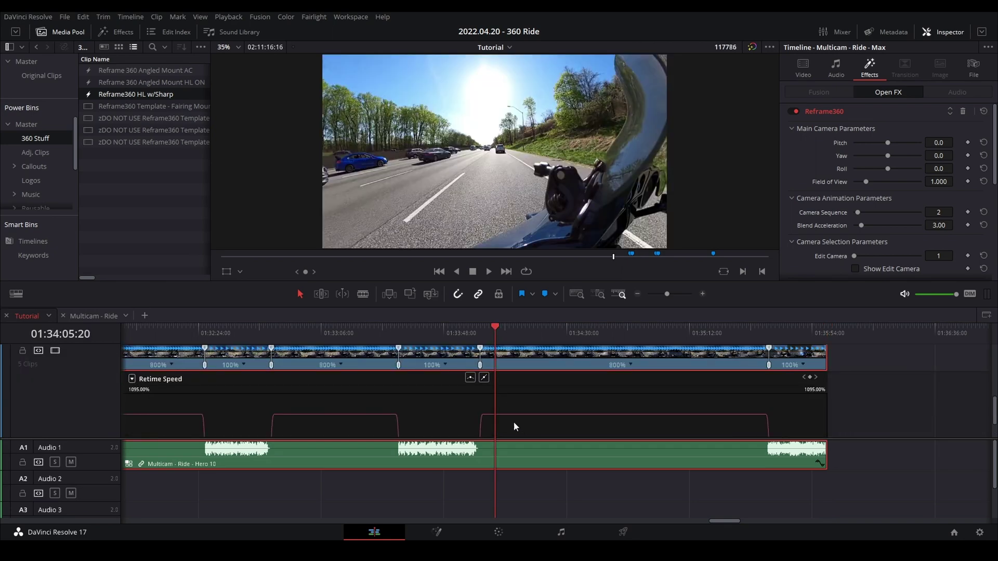
- Check the linked audio's volume settings and keyframe position, and return to the start of the Max clip
scroll(507, 415, down, 2)
scroll(500, 408, down, 4)
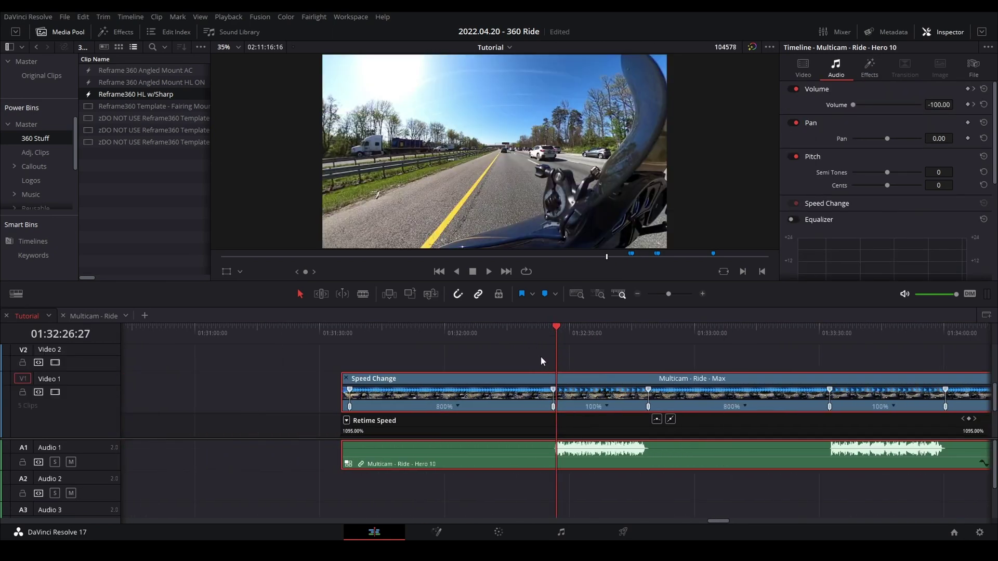
scroll(541, 356, down, 1)
click(869, 68)
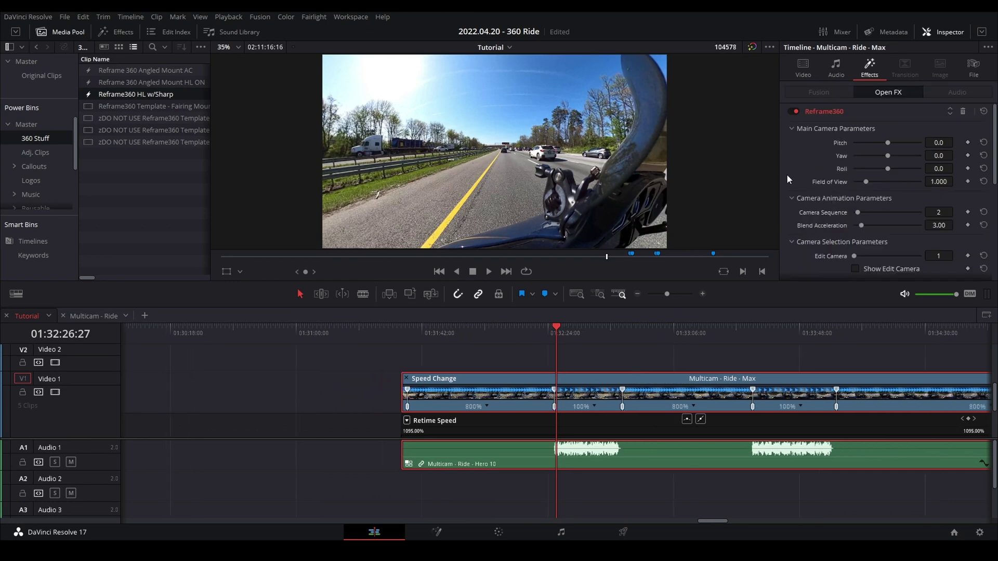
click(840, 71)
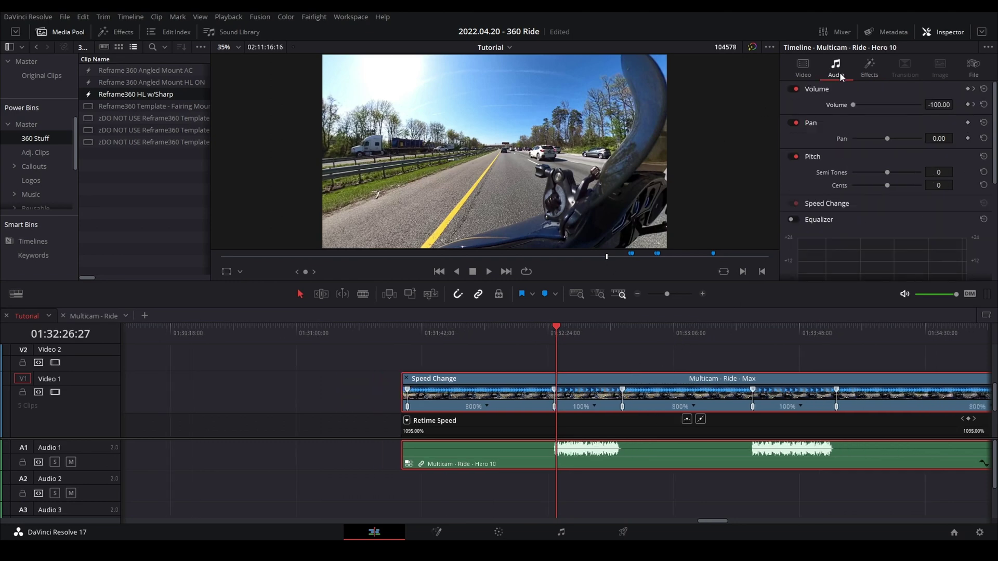
click(974, 105)
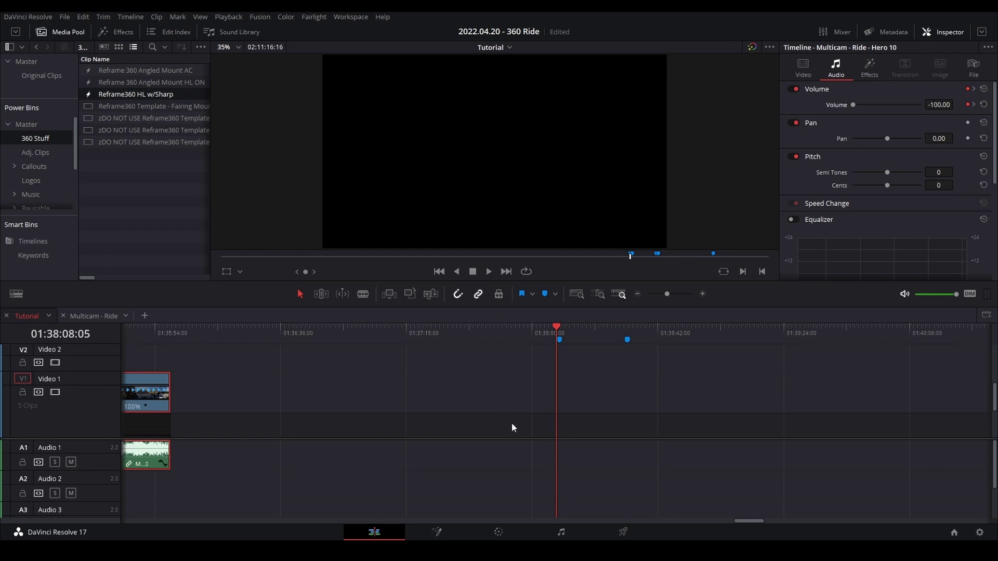
scroll(511, 423, down, 3)
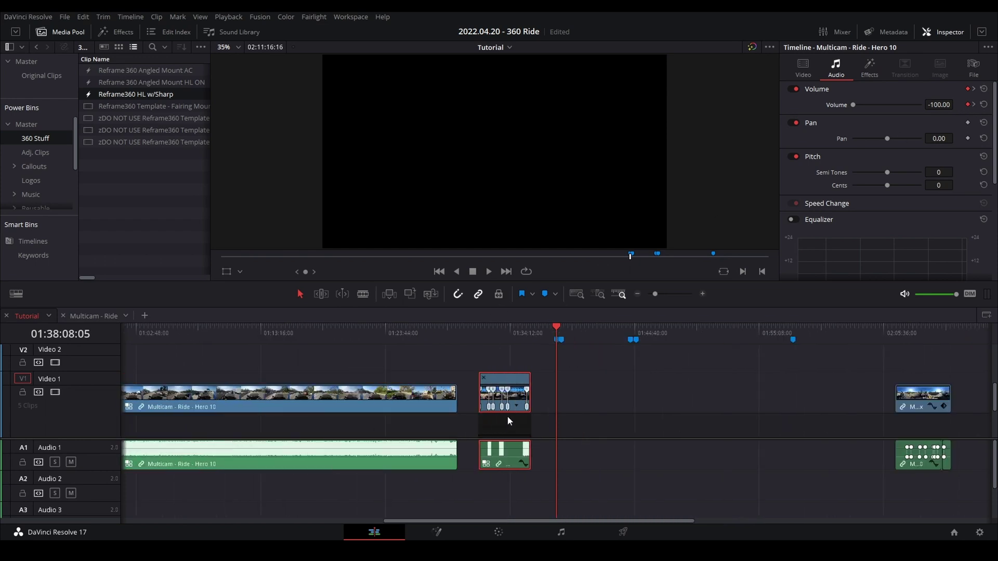
click(484, 333)
scroll(744, 344, up, 5)
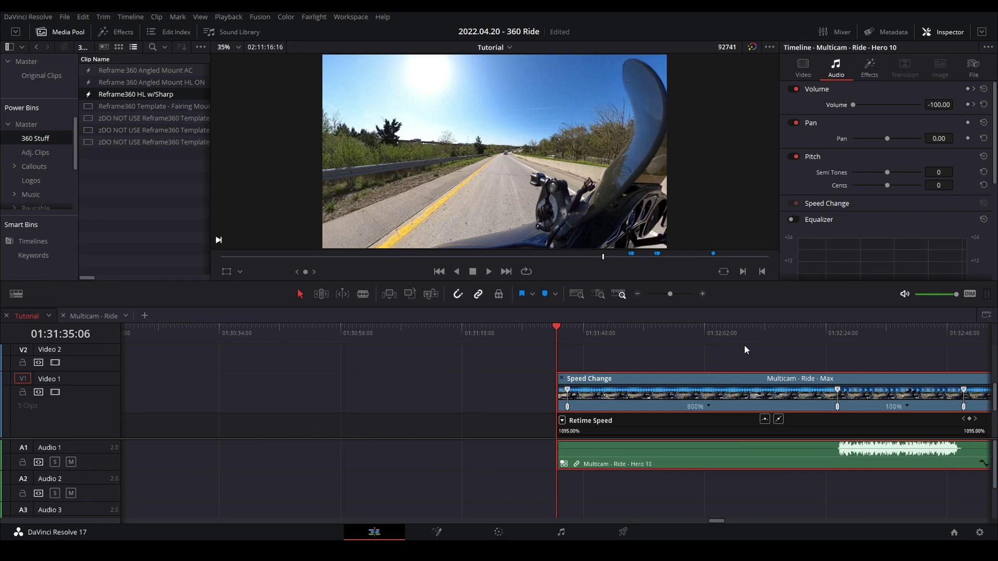
- Locate the speed change points and keyframe the audio volume at -100 at 01:32:26:02, where the first 100% segment begins
drag(744, 344, 369, 322)
click(464, 329)
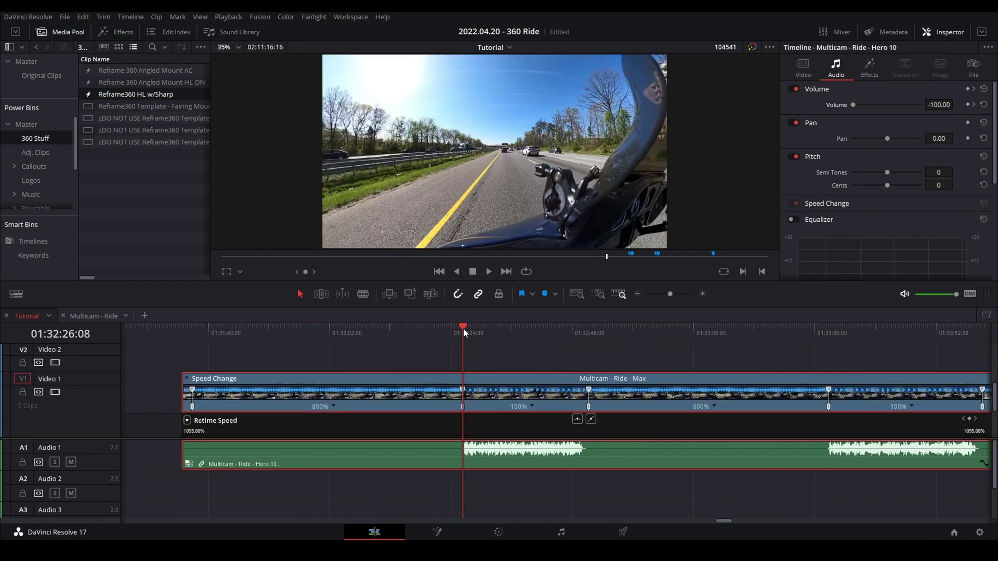
click(590, 336)
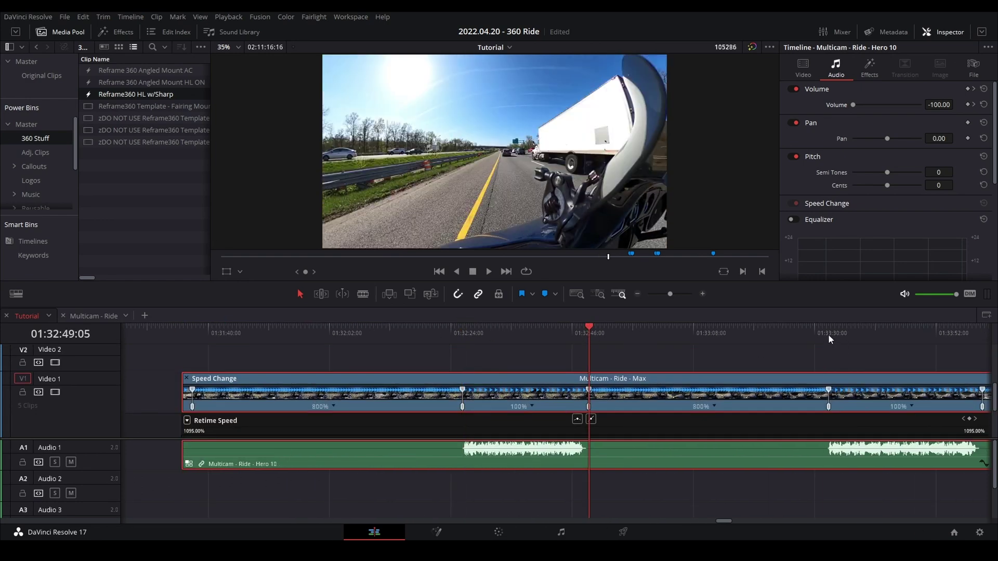
click(827, 334)
click(463, 333)
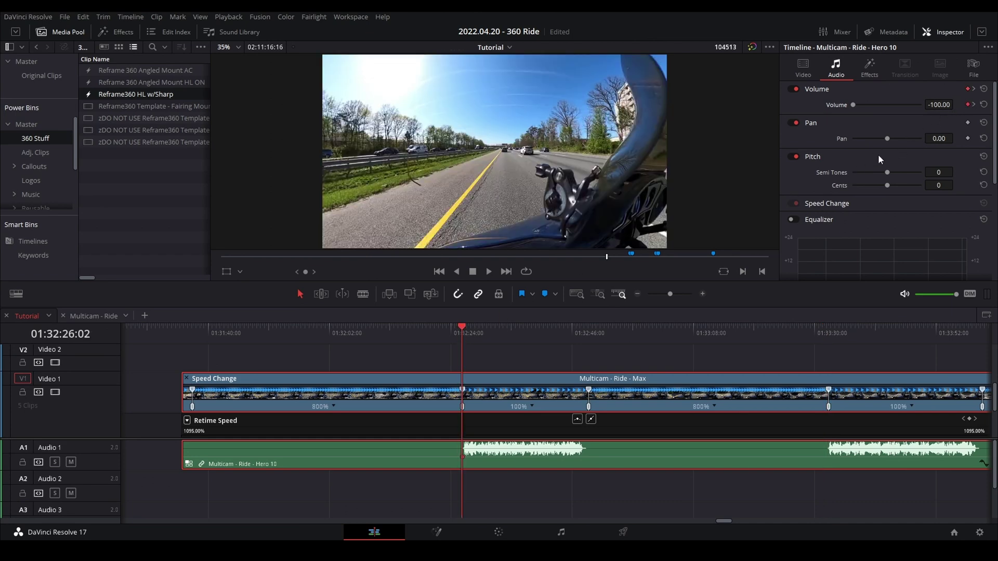
scroll(506, 392, up, 5)
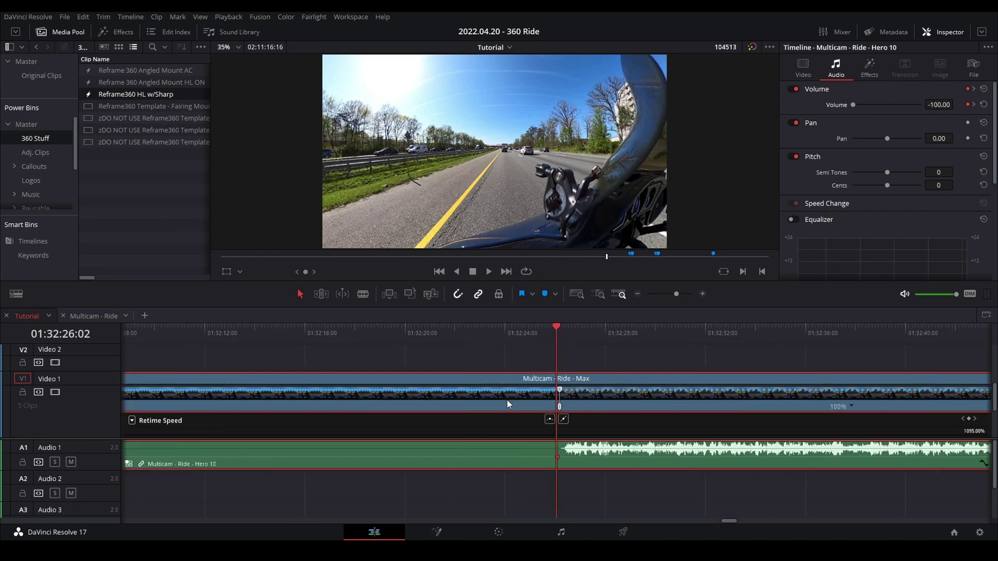
- Add a volume keyframe at 01:32:48:03 and lower the volume at 01:32:48:27 to fade out the first 100% segment's audio
click(581, 333)
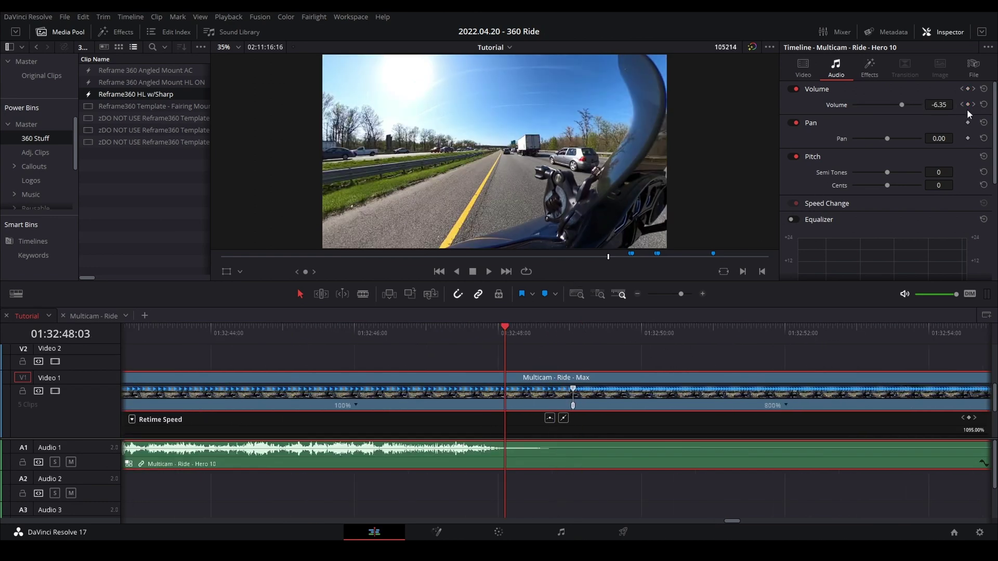
click(967, 105)
click(563, 335)
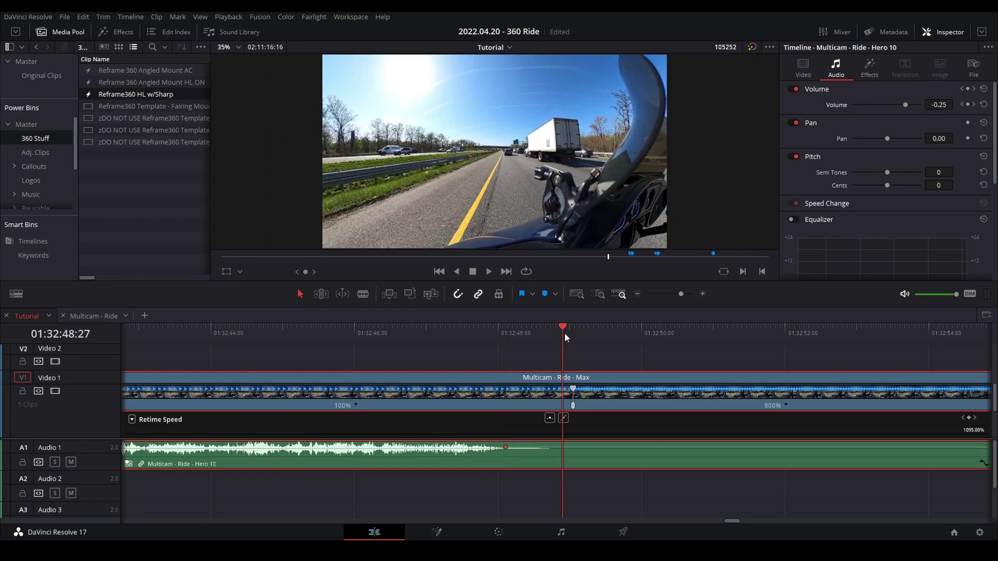
drag(936, 102, 910, 144)
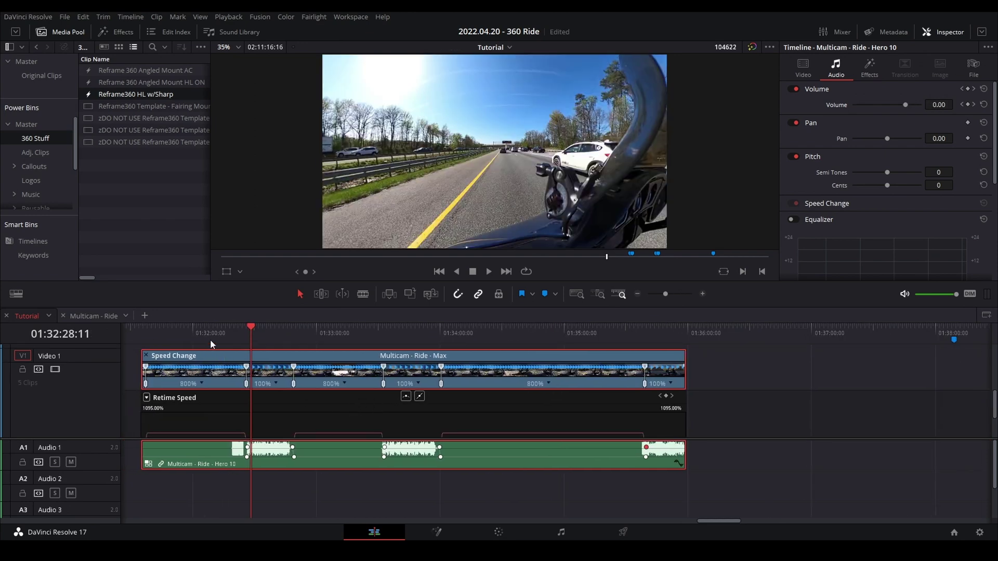
- Look through the parameters available in the Max clip's curve editor at 01:31:53:22, and open its Reframe360 effect settings
click(179, 333)
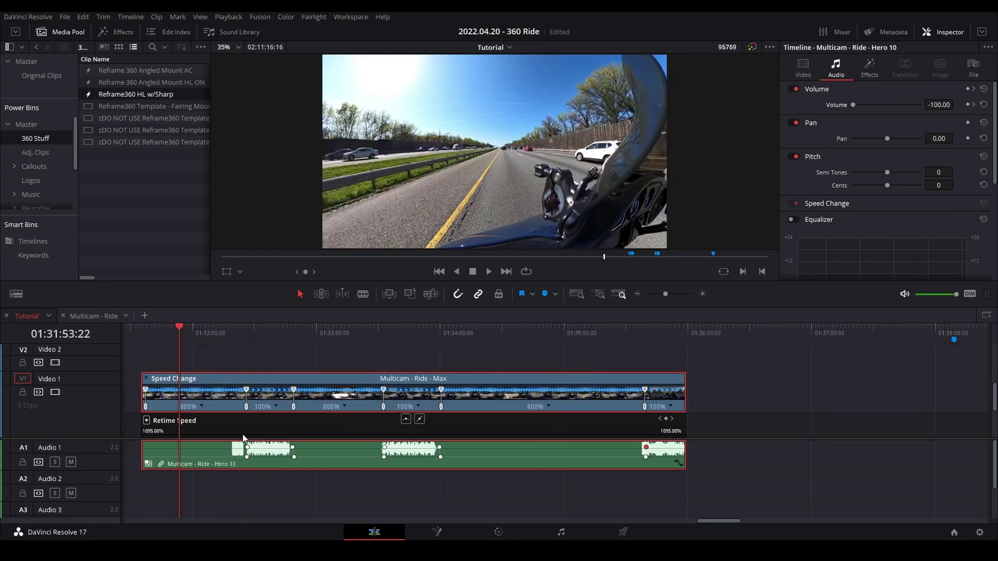
scroll(224, 416, down, 2)
click(146, 368)
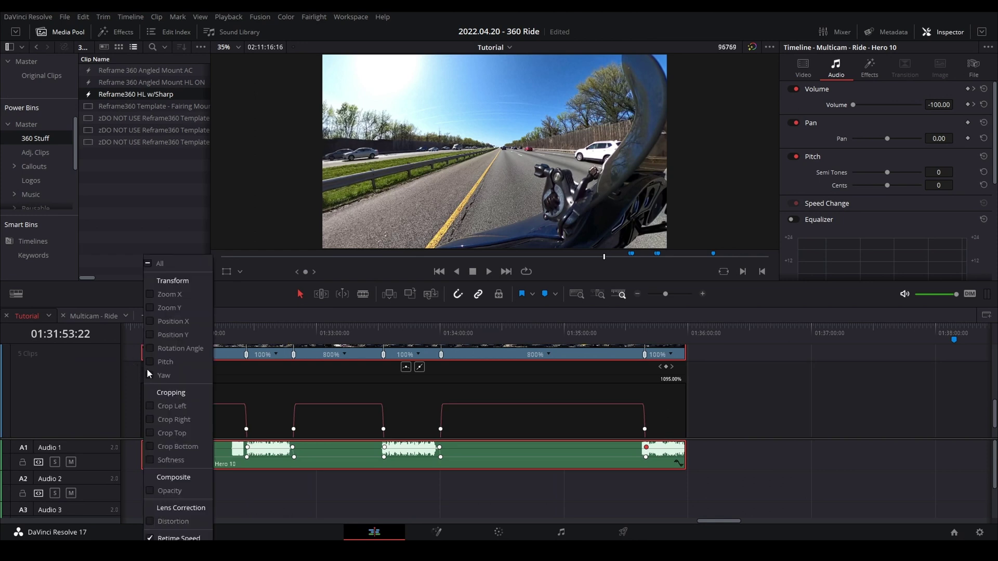
click(285, 391)
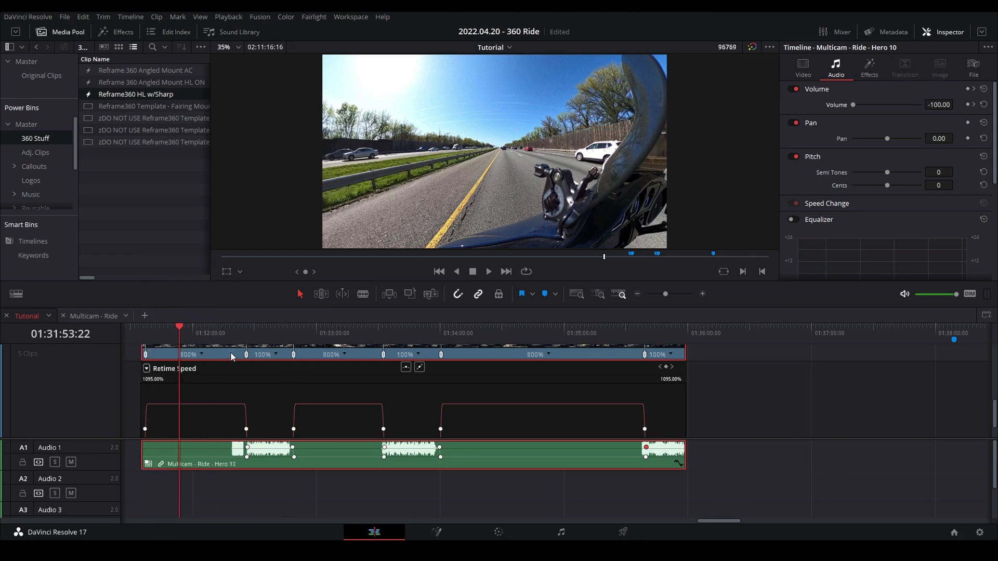
click(869, 67)
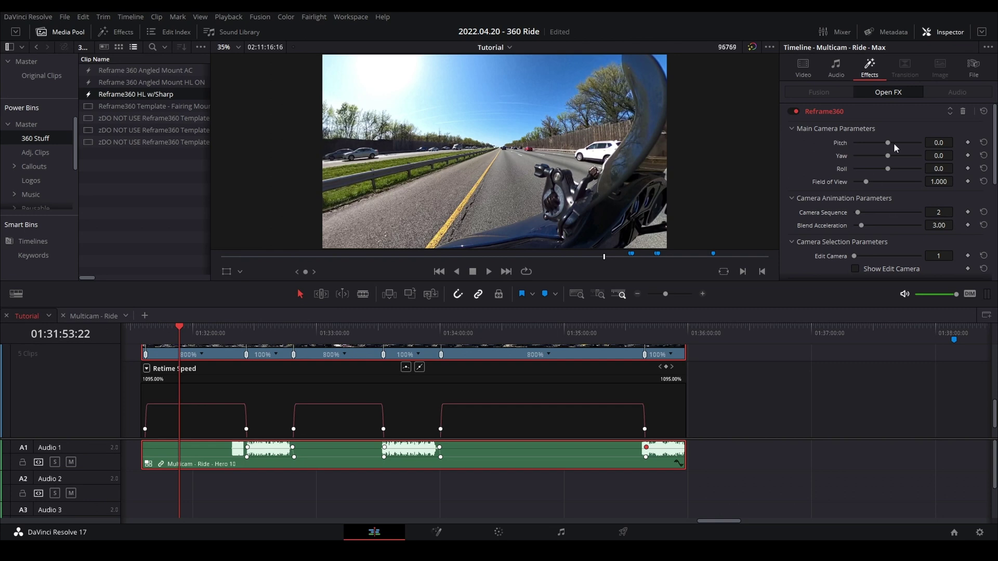
- Show only the Reframe360 Camera Sequence curve in the Max clip's curve editor and arrange the timeline area around it
click(146, 369)
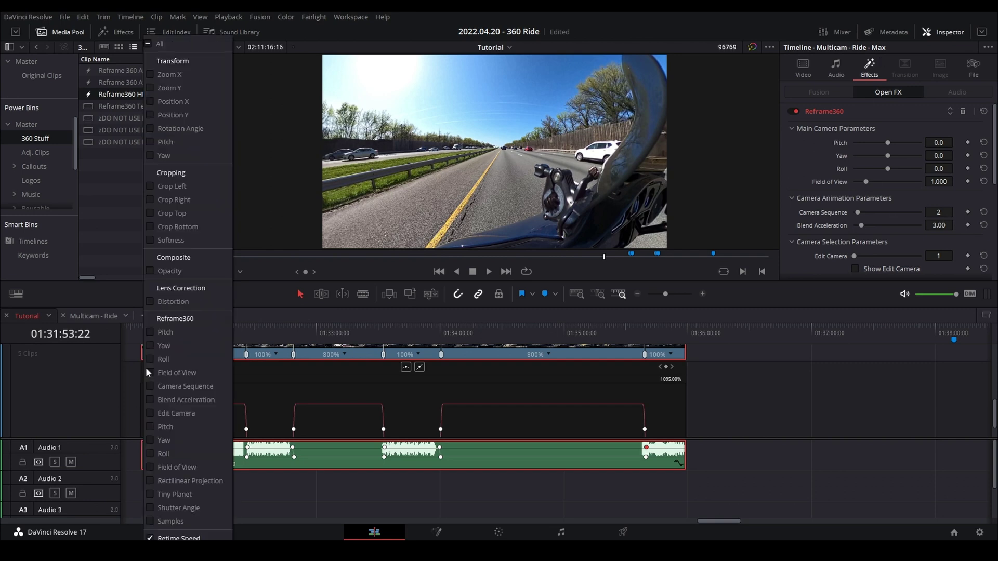
click(150, 386)
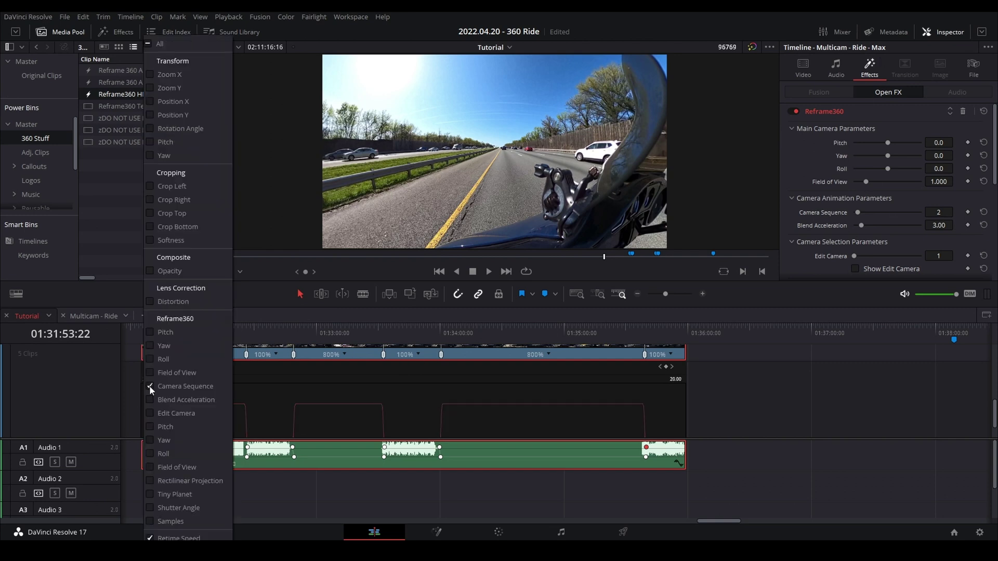
click(310, 379)
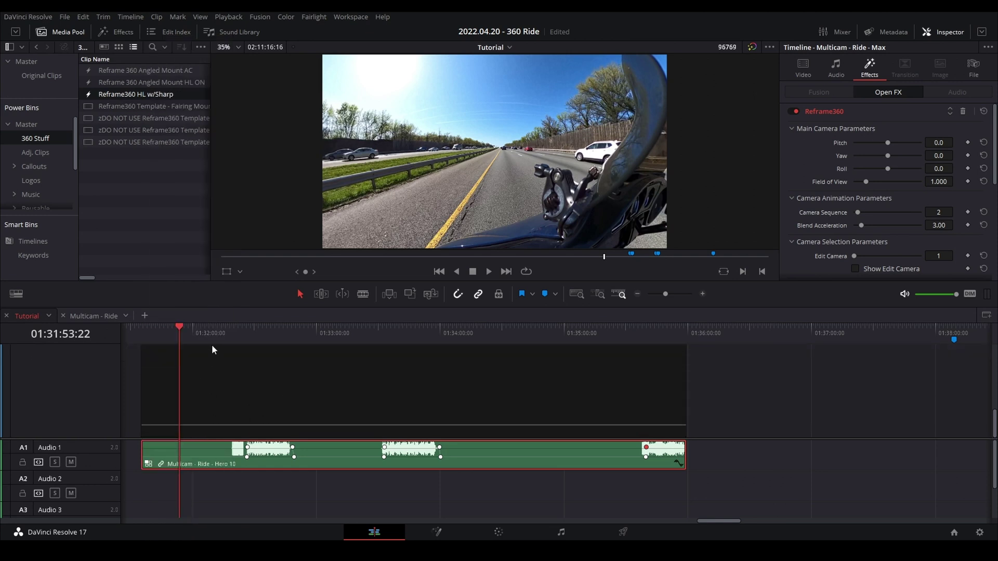
mouse_move(200, 428)
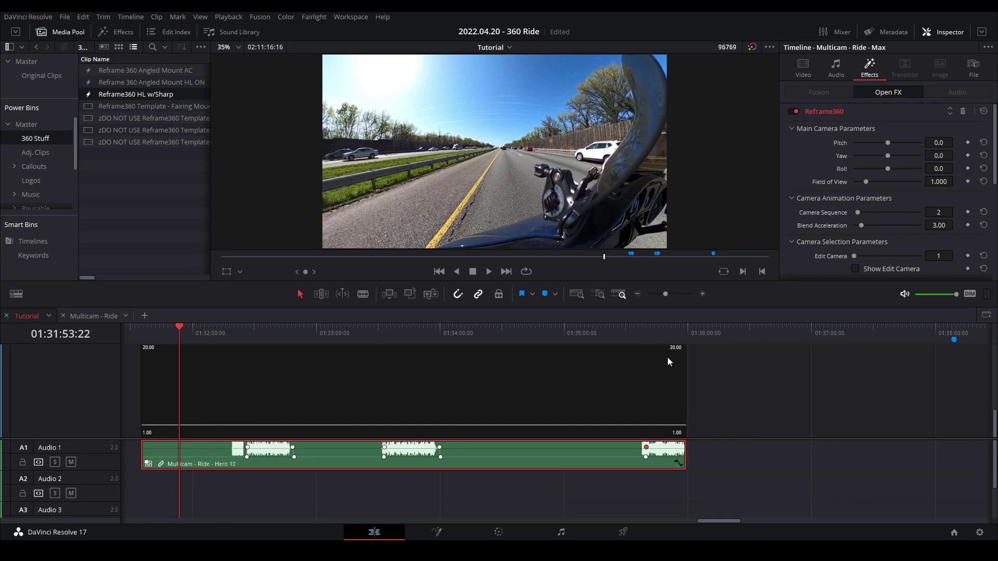
drag(621, 303, 623, 185)
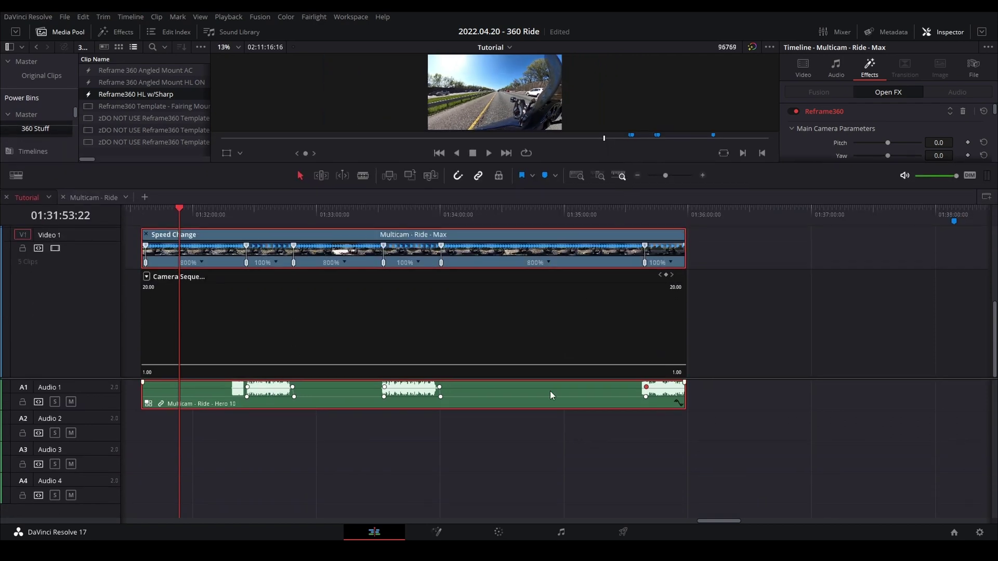
scroll(471, 376, up, 3)
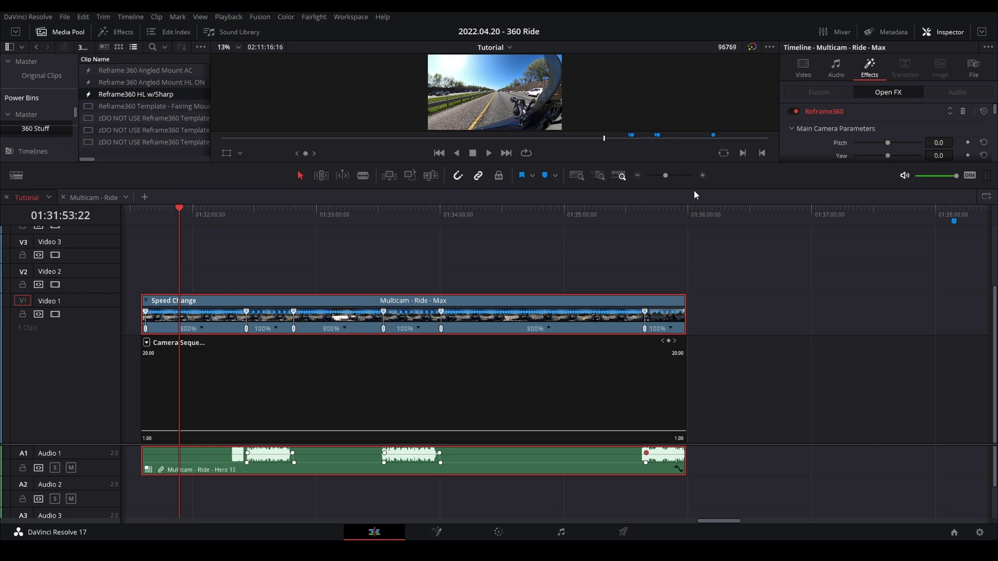
drag(693, 189, 691, 302)
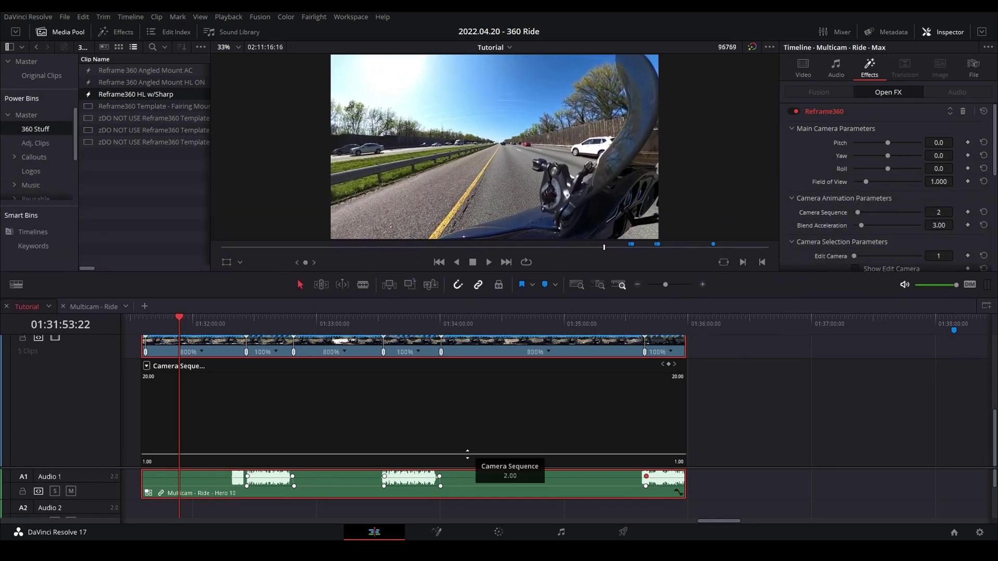
scroll(460, 466, up, 2)
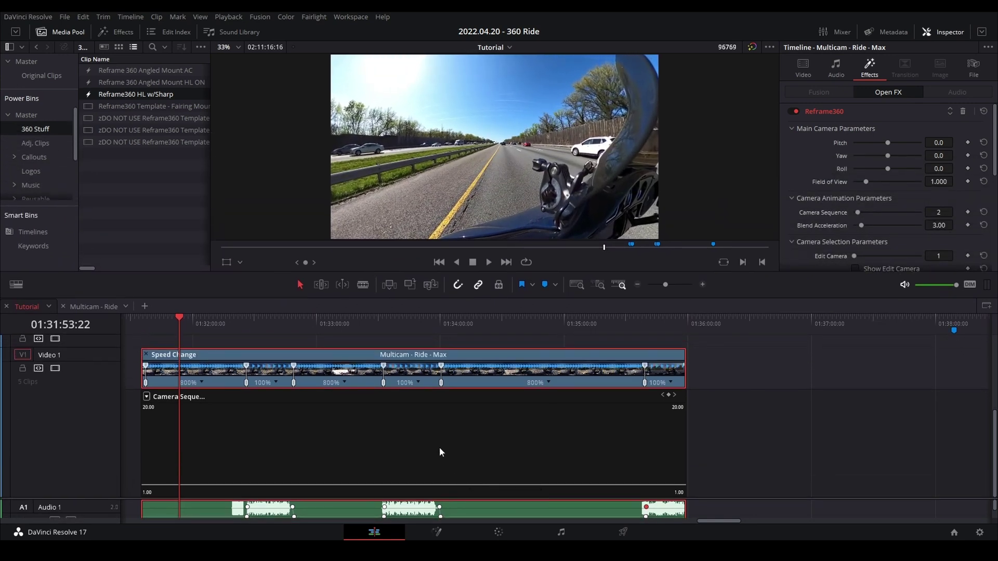
- Keyframe the Reframe360 Camera Sequence at 2 at 01:31:53:22 and set it to 4 one second further on, at 01:31:54:22
scroll(908, 186, down, 5)
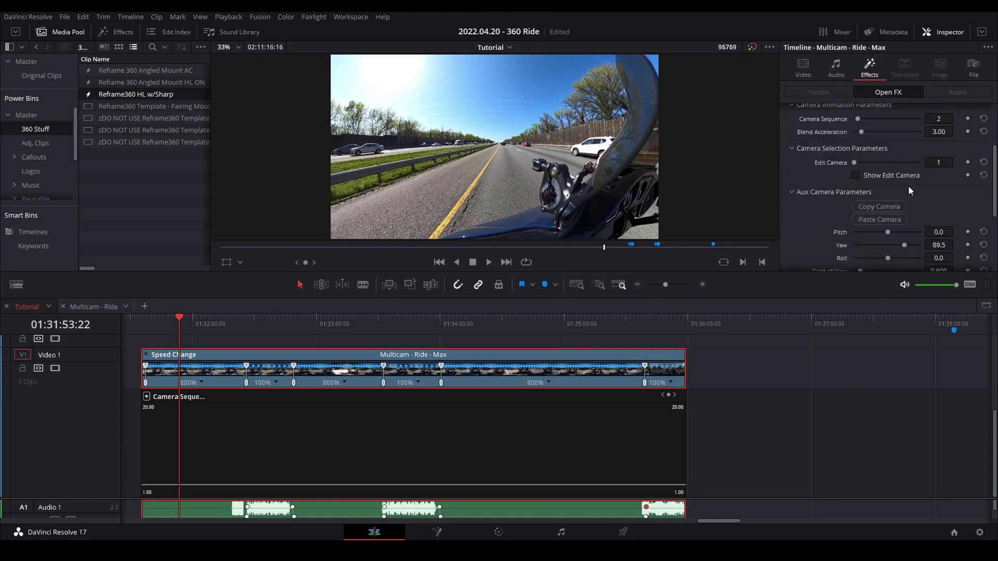
scroll(914, 185, up, 2)
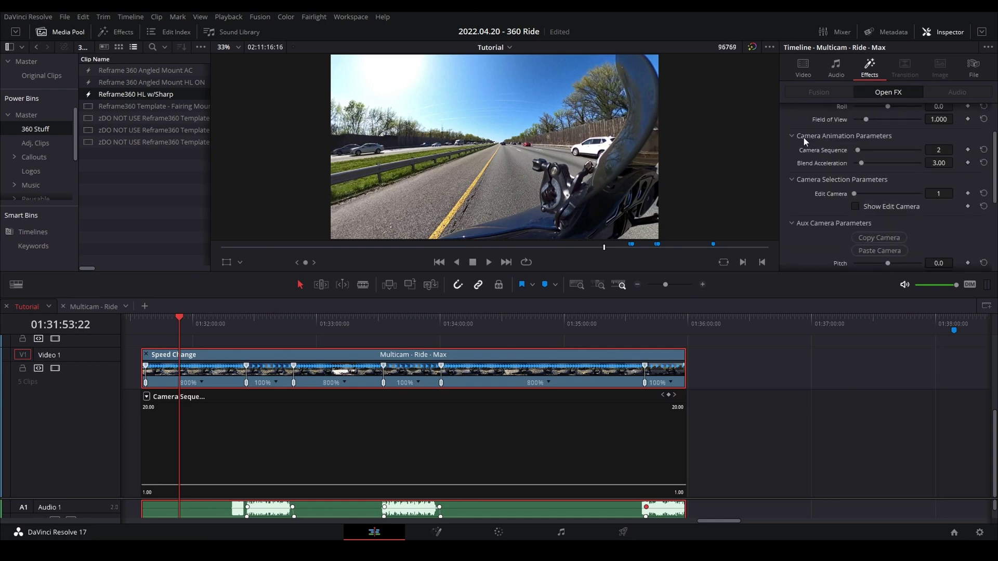
click(968, 151)
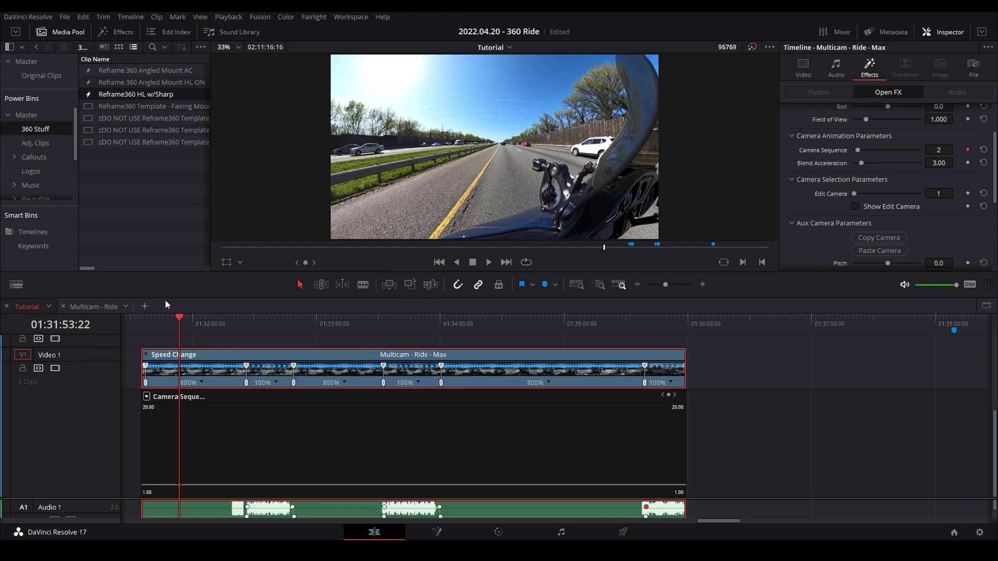
key(shift+Right)
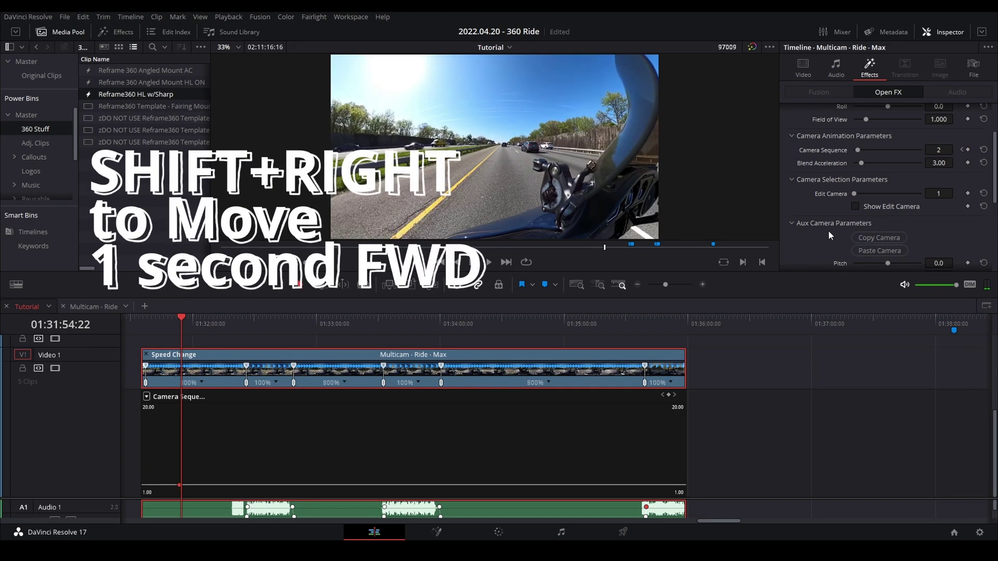
drag(858, 150, 865, 151)
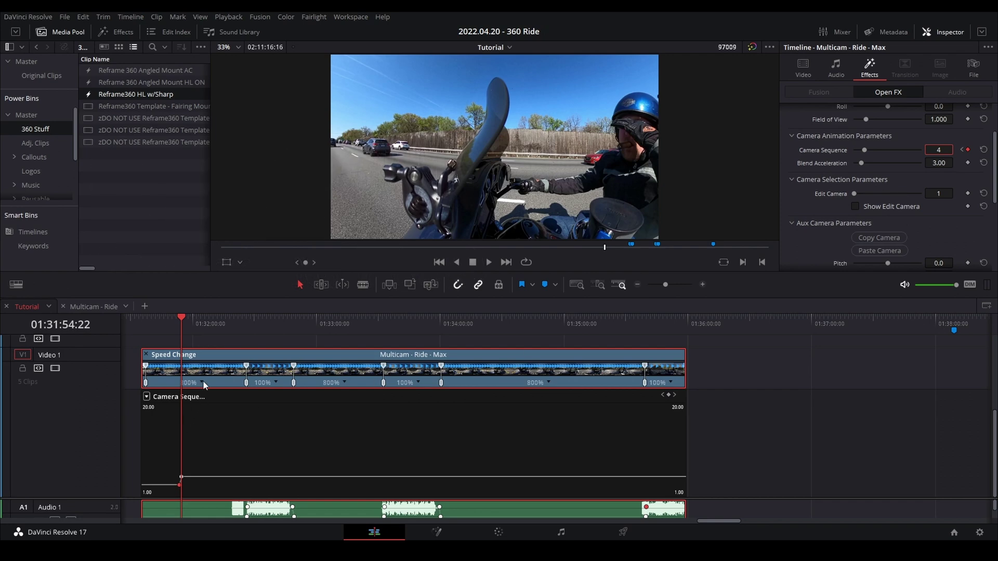
- Add a Camera Sequence keyframe holding 4 at 01:31:58:22 and set the value to 7 one frame on, at 01:31:58:23
key(shift+Right)
key(shift+Right)
key(shift+Right)
key(shift+Right)
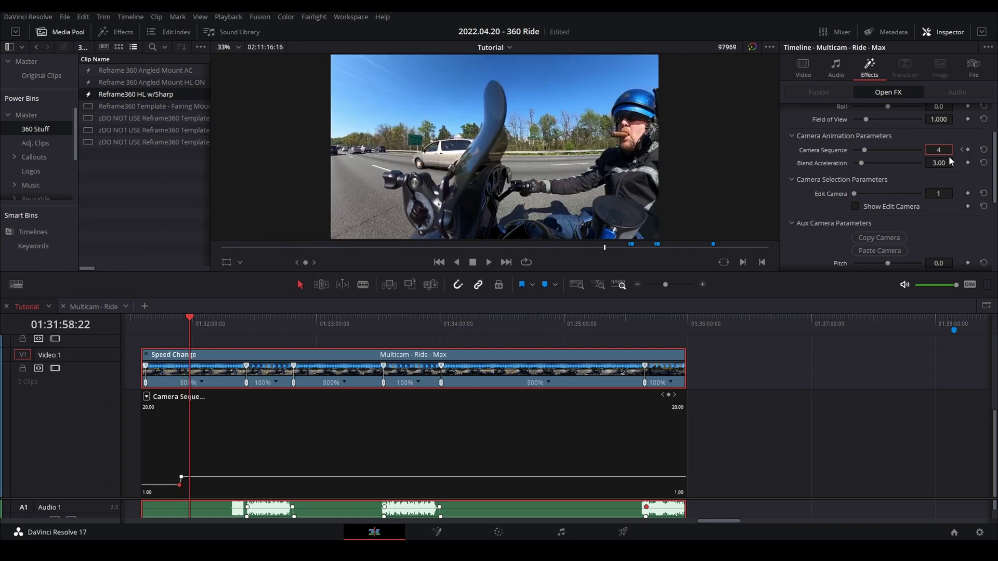
click(968, 150)
key(Right)
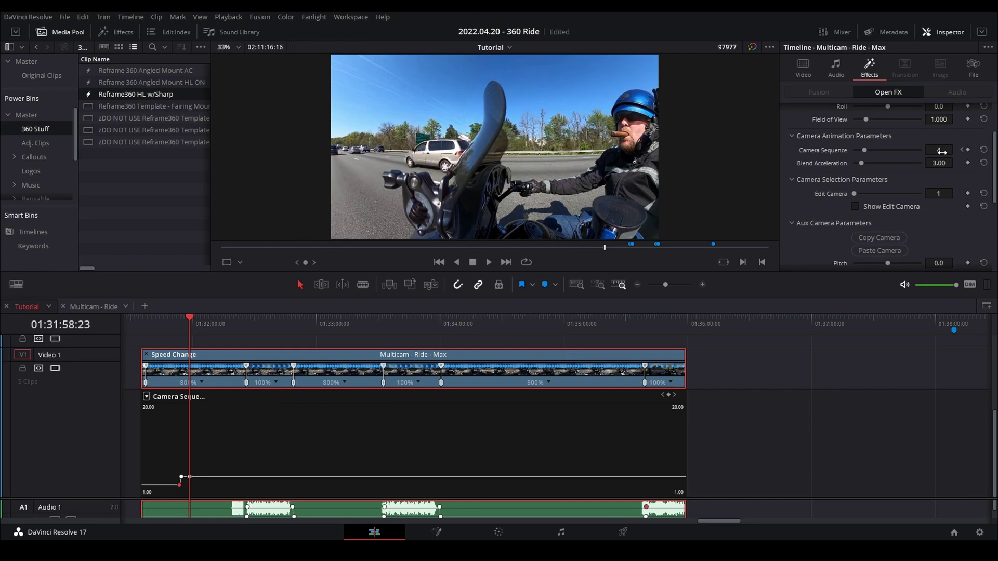
click(939, 151)
text(7)
key(Return)
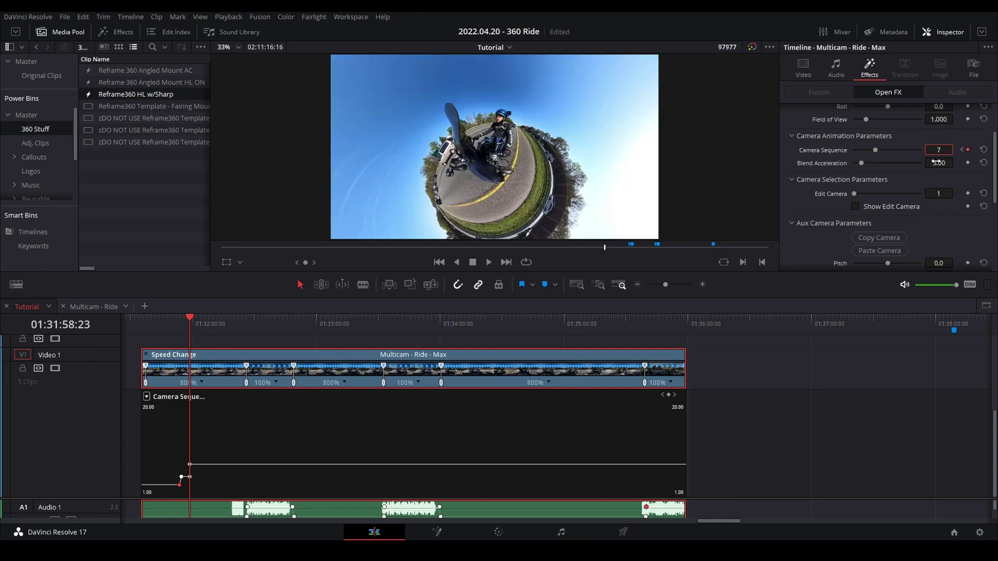
- Play the timeline from 01:31:48:06 to preview the animated camera sequence changes
click(168, 324)
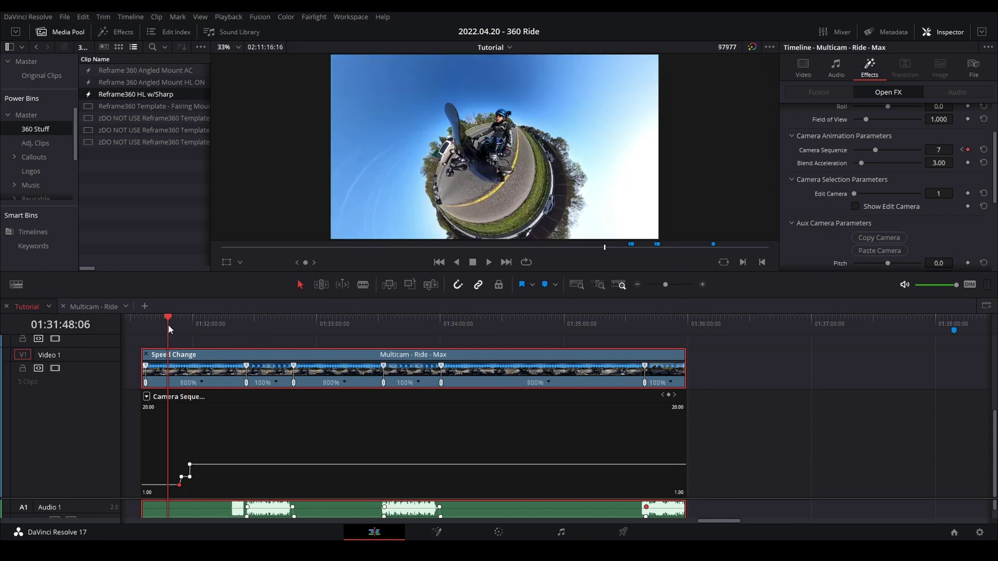
key(space)
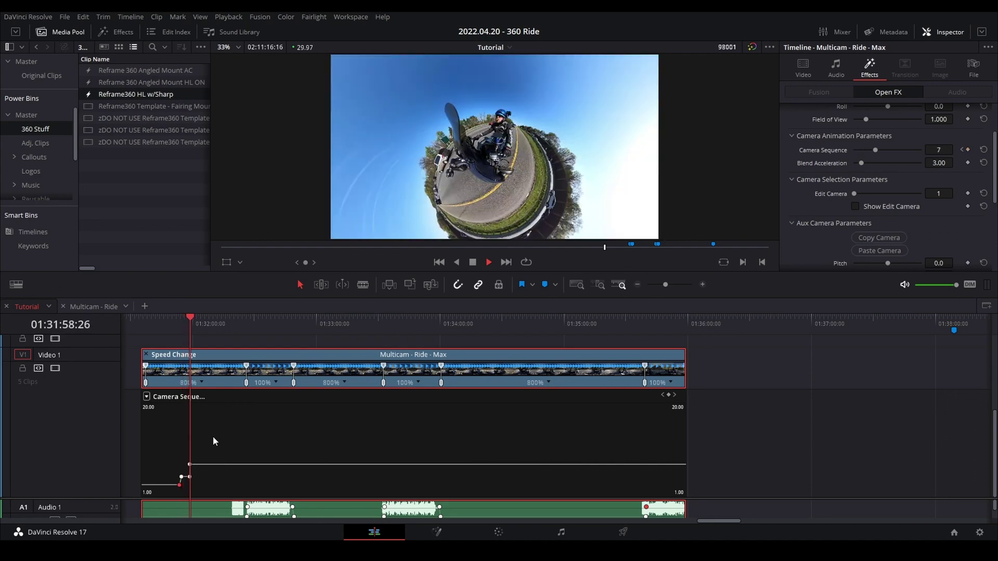
key(space)
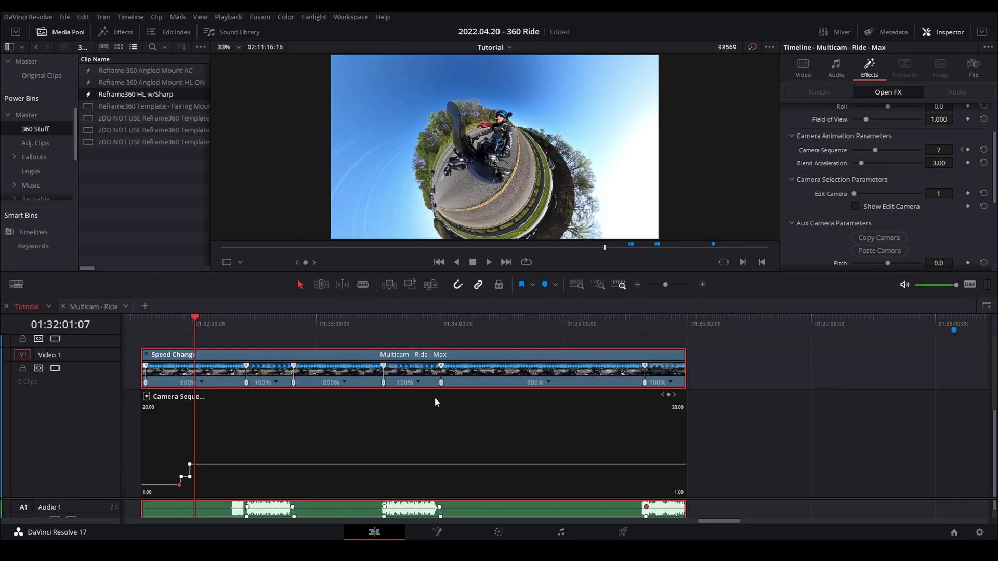
- Reset the Camera Sequence parameter to clear its keyframes and set it to 2 for the whole Max clip
click(260, 319)
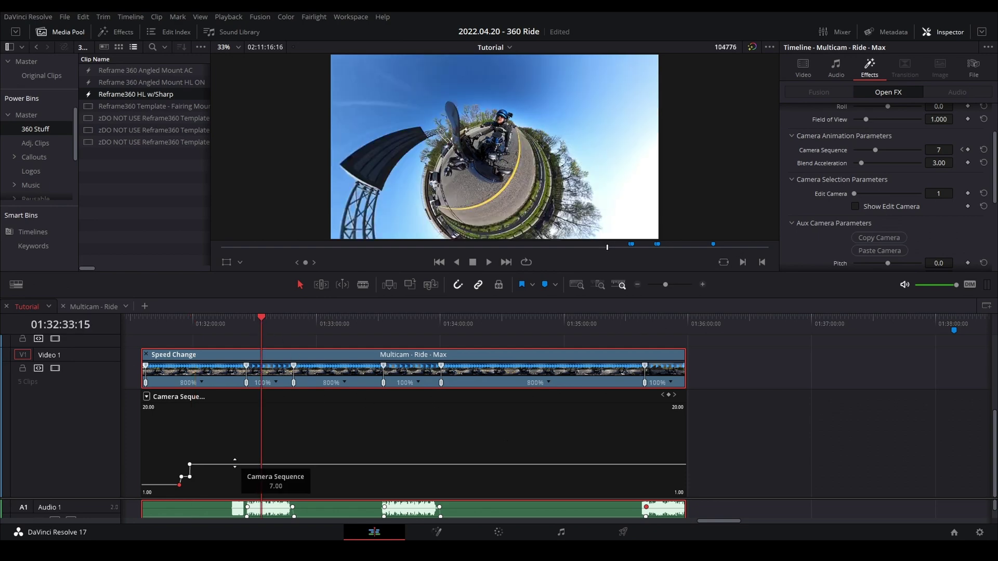
click(984, 151)
click(935, 151)
text(2)
key(Return)
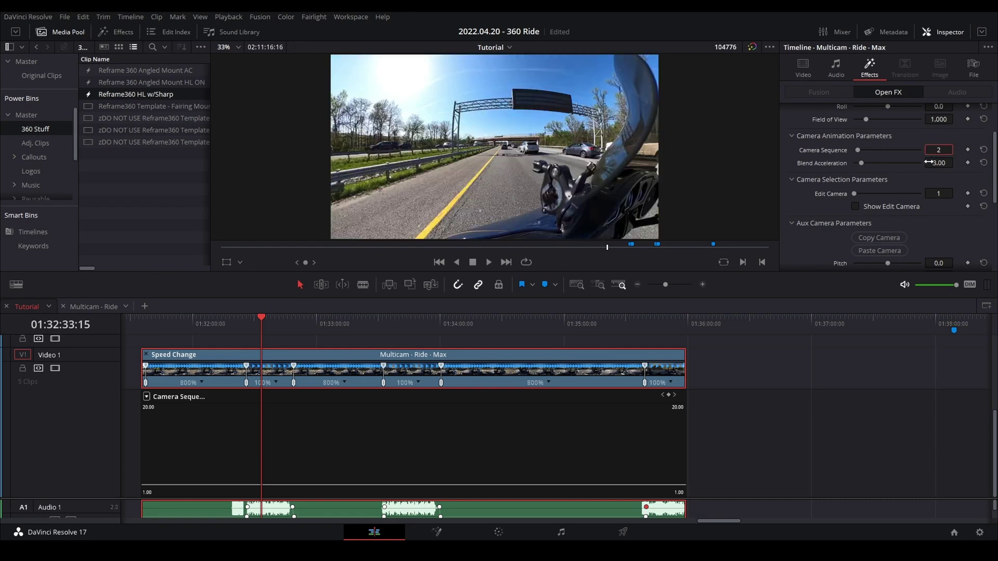
- Hide the Max clip's retime controls and curve editor, and place the playhead at 01:32:28:07
drag(263, 321, 260, 323)
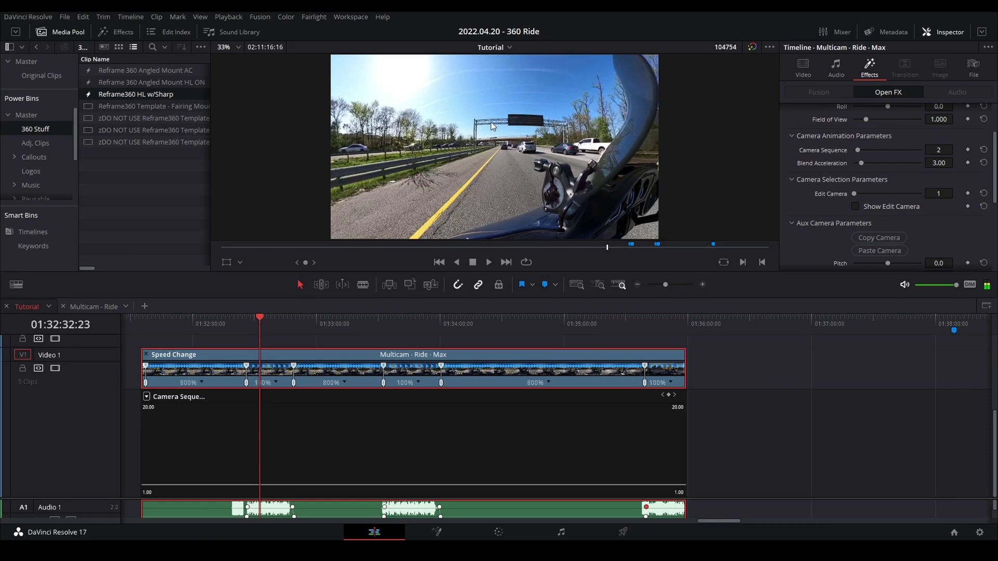
key(ctrl+r)
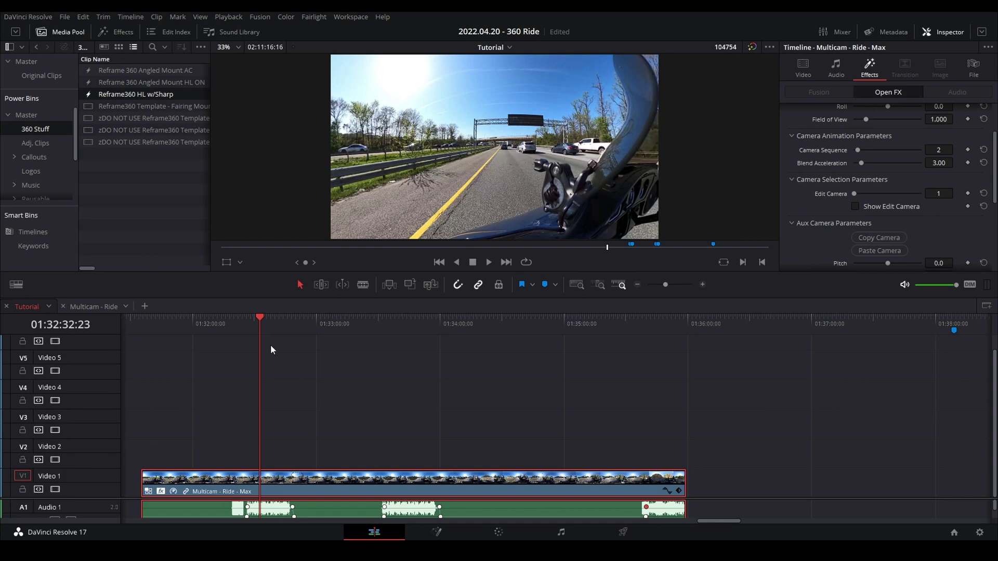
click(250, 320)
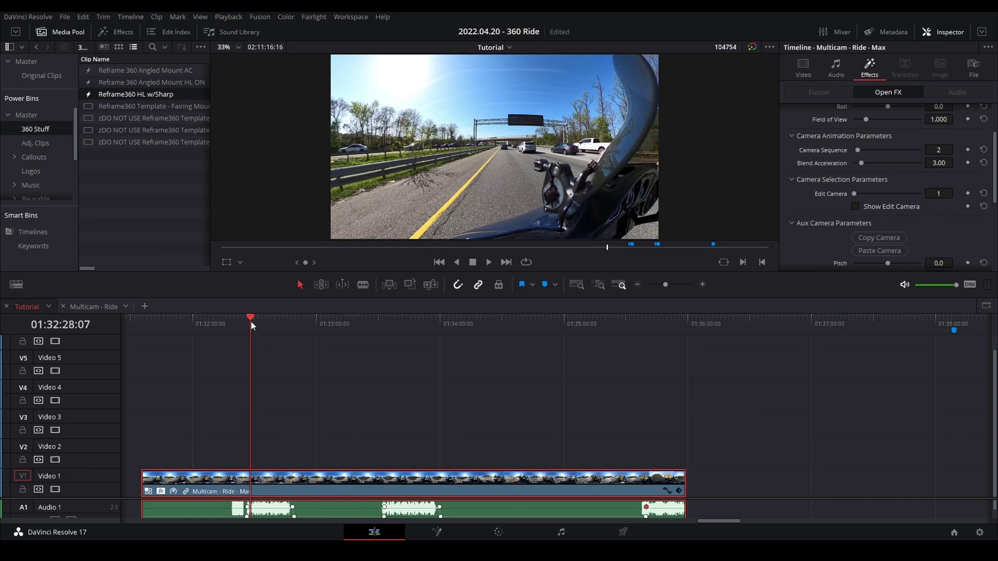
- Copy only the Max clip's video onto Video 2 and switch the copy's multicam angle to Hero 10
alt+click(305, 484)
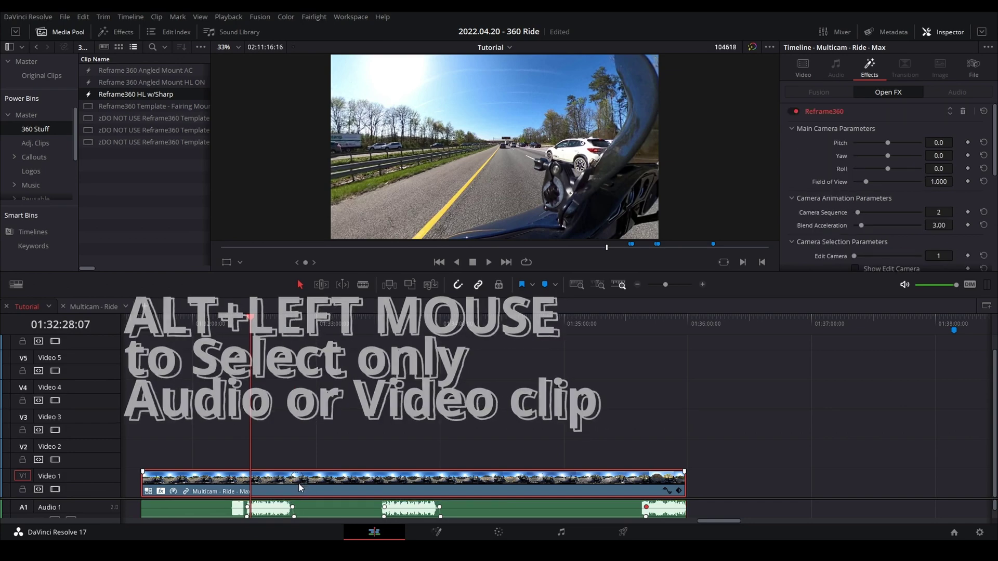
drag(297, 489, 303, 456)
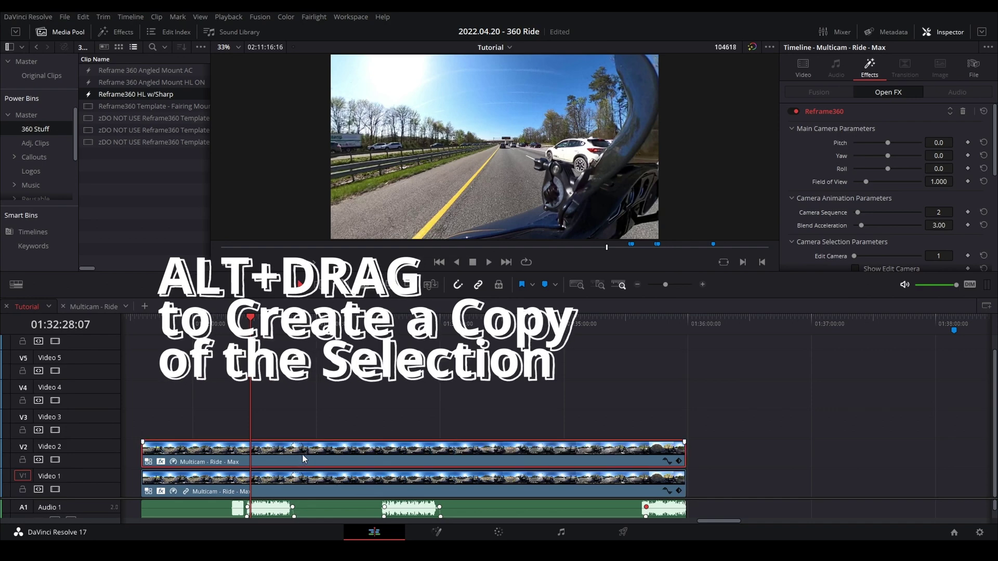
right_click(304, 454)
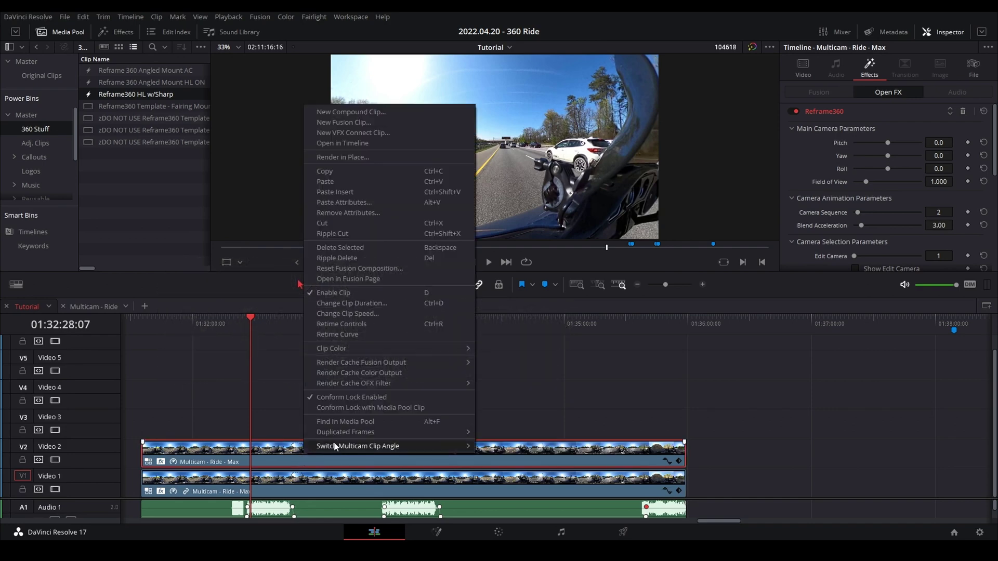
mouse_move(338, 449)
click(529, 446)
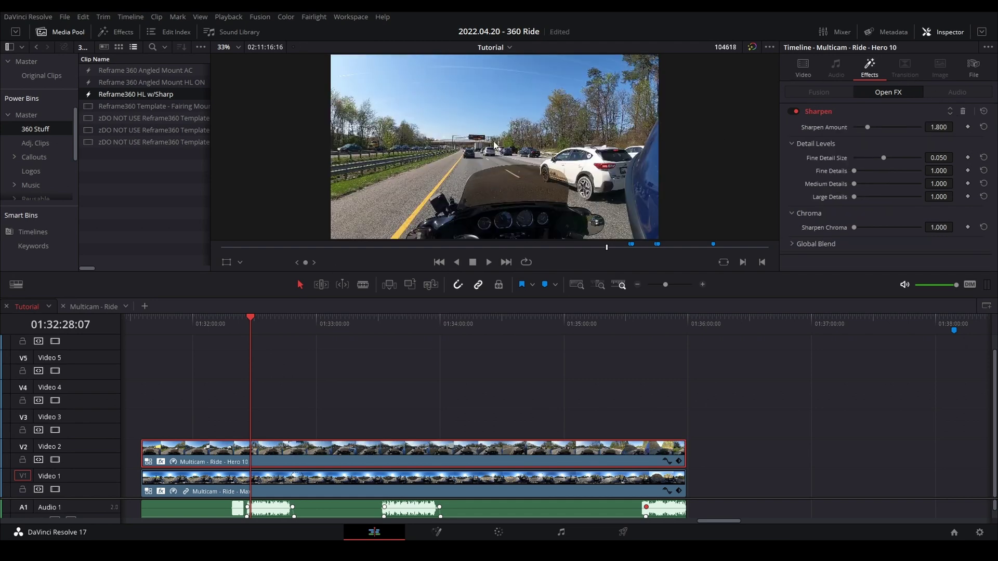
- Disable and re-enable the Hero 10 clip on Video 2 to compare both camera angles, and view the Hero 10 angle full screen
key(d)
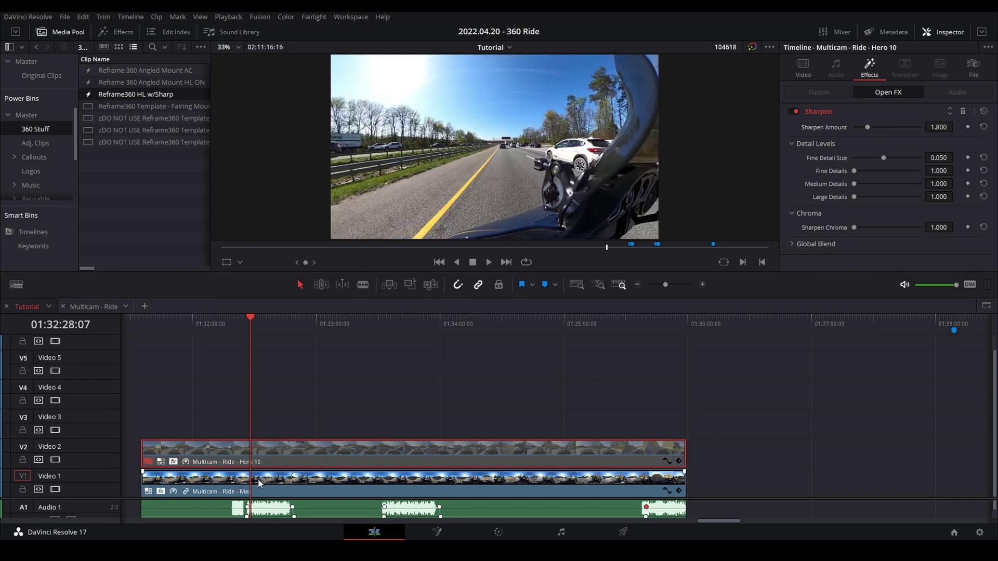
click(258, 482)
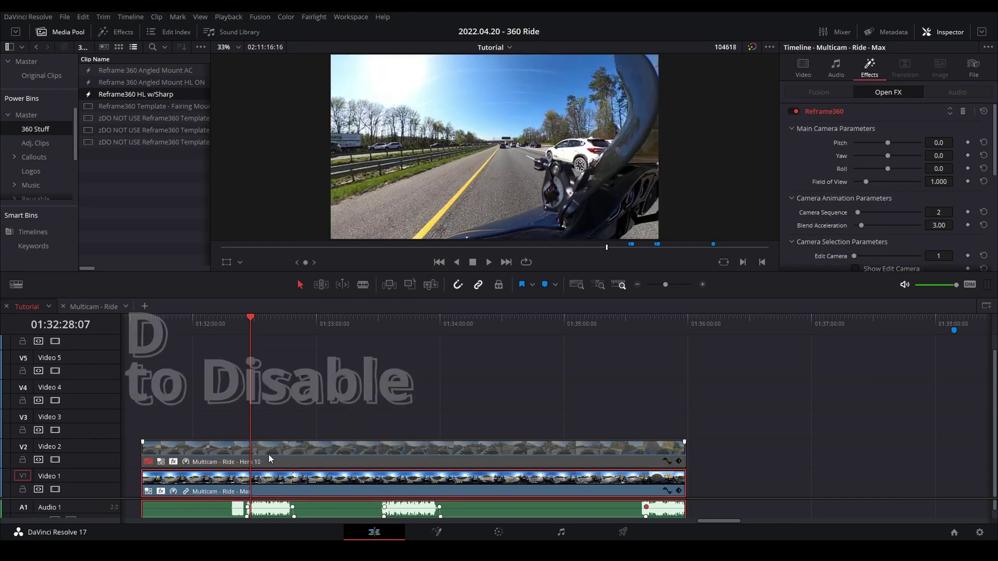
click(264, 457)
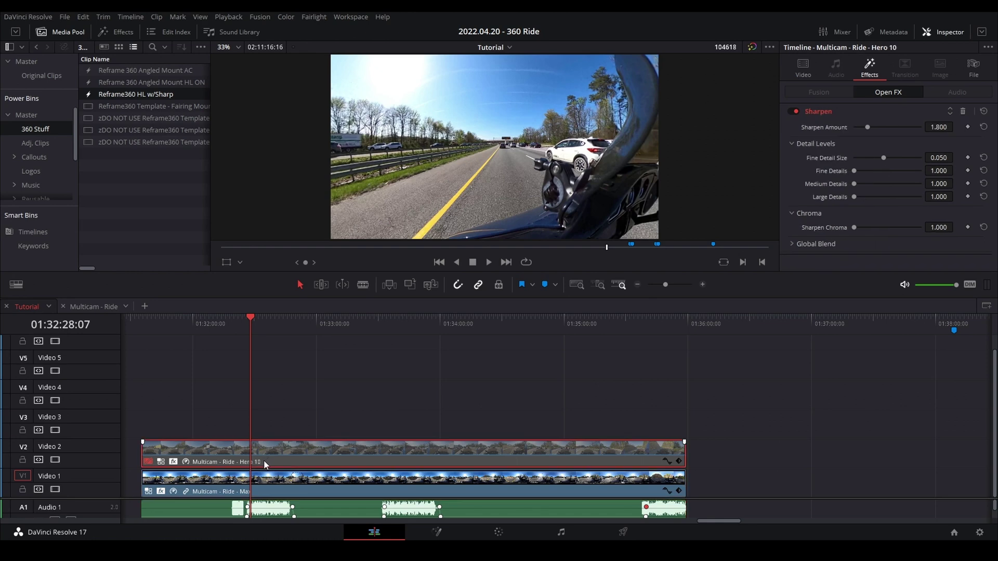
key(d)
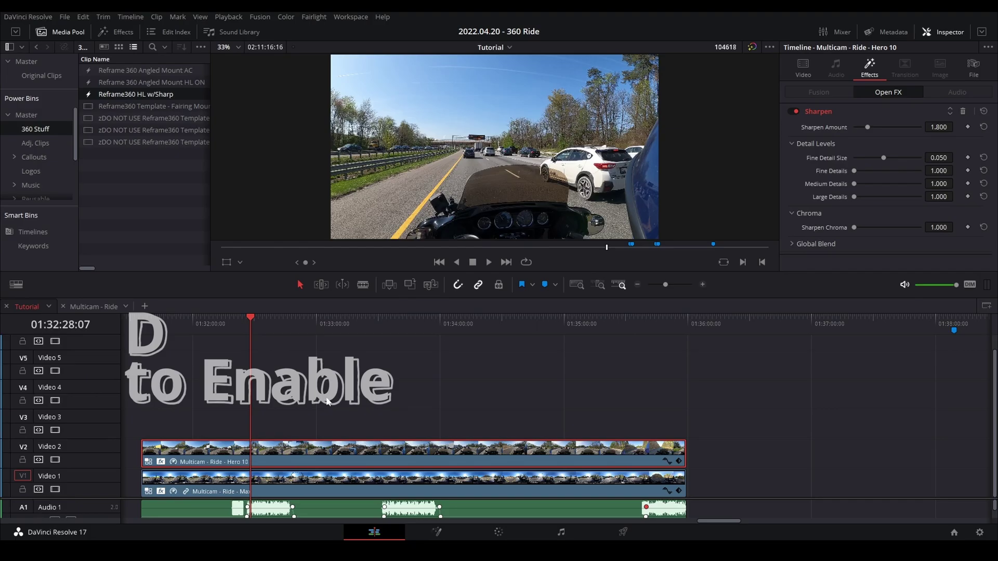
key(ctrl+f)
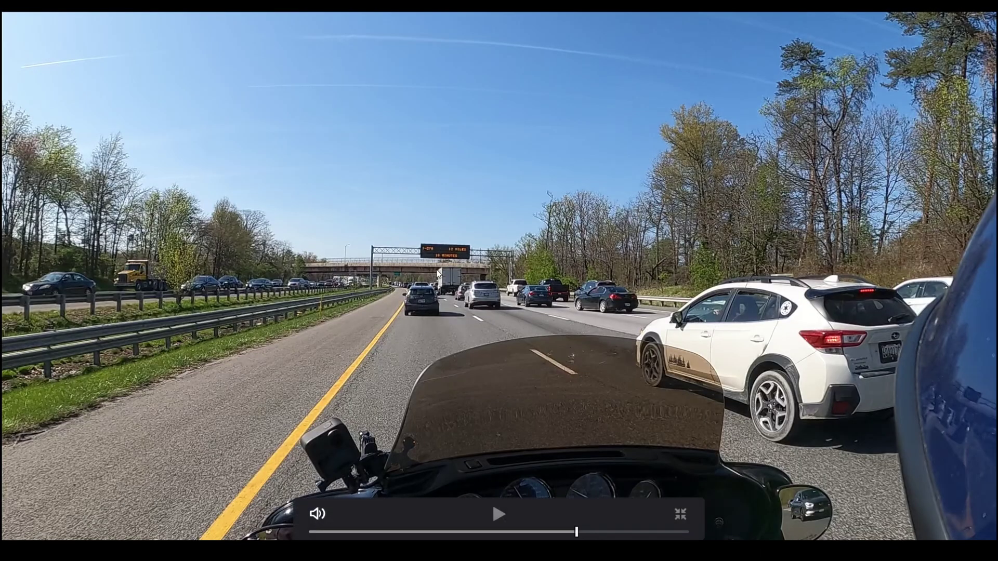
key(Escape)
- Split the Hero 10 clip on Video 2 at 01:32:27:14
drag(245, 318, 249, 319)
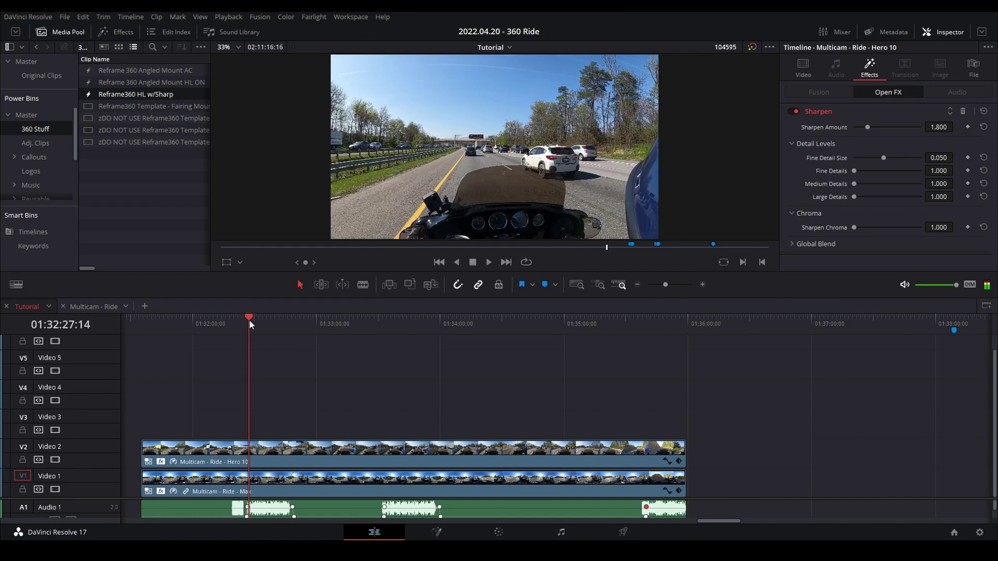
click(272, 461)
key(ctrl+b)
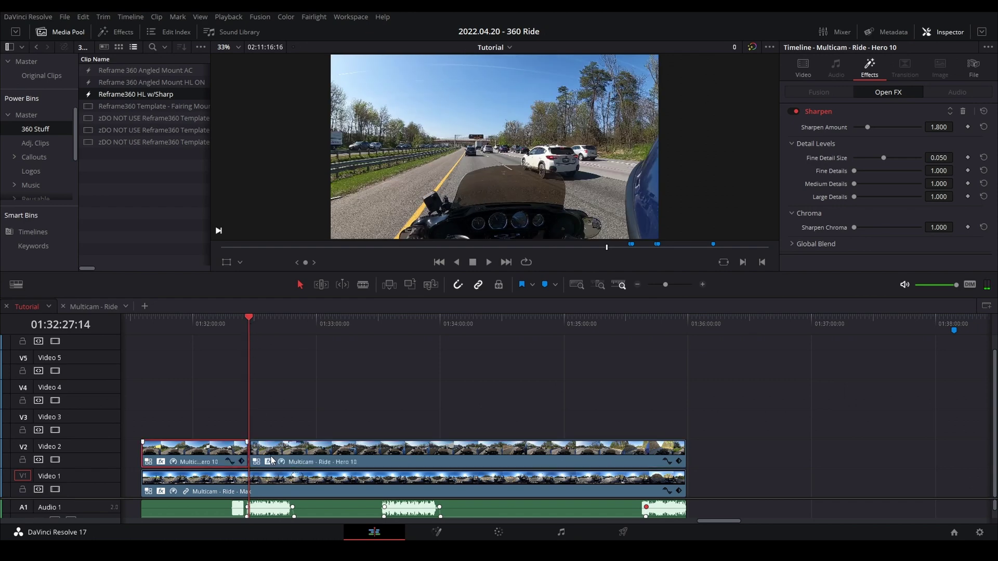
- Save the project and split the Hero 10 clip on Video 2 again at 01:32:33:00
key(ctrl+s)
drag(279, 321, 261, 323)
click(289, 464)
key(ctrl+b)
- Disable the first and last Hero 10 segments on Video 2, keeping only the short middle segment enabled
click(289, 464)
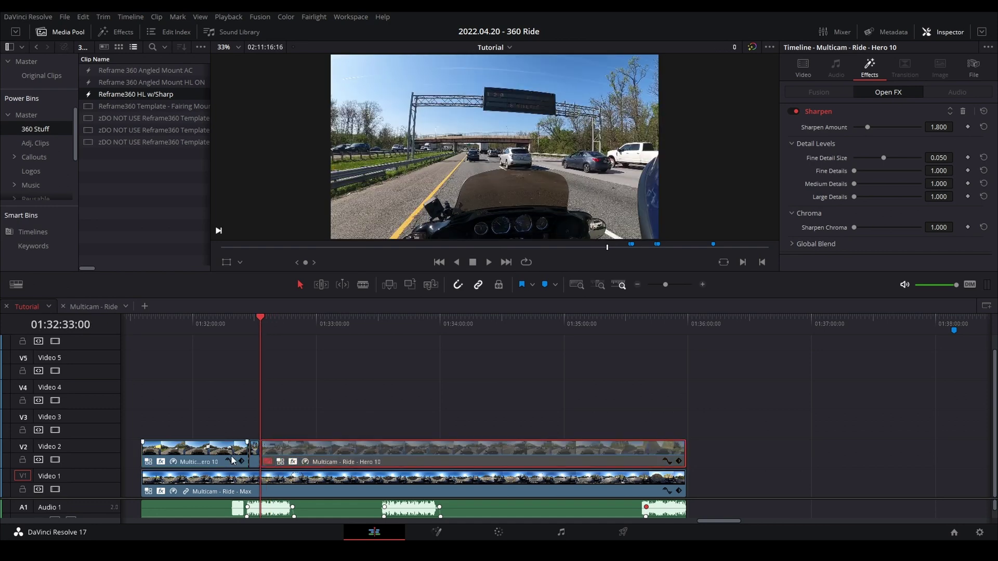
key(d)
click(210, 457)
key(d)
- Play the timeline from 01:32:25:04 through the short Hero 10 segment to check the camera angle switches
mouse_move(252, 321)
mouse_down()
mouse_move(238, 320)
mouse_move(247, 321)
mouse_up()
key(ctrl+equal)
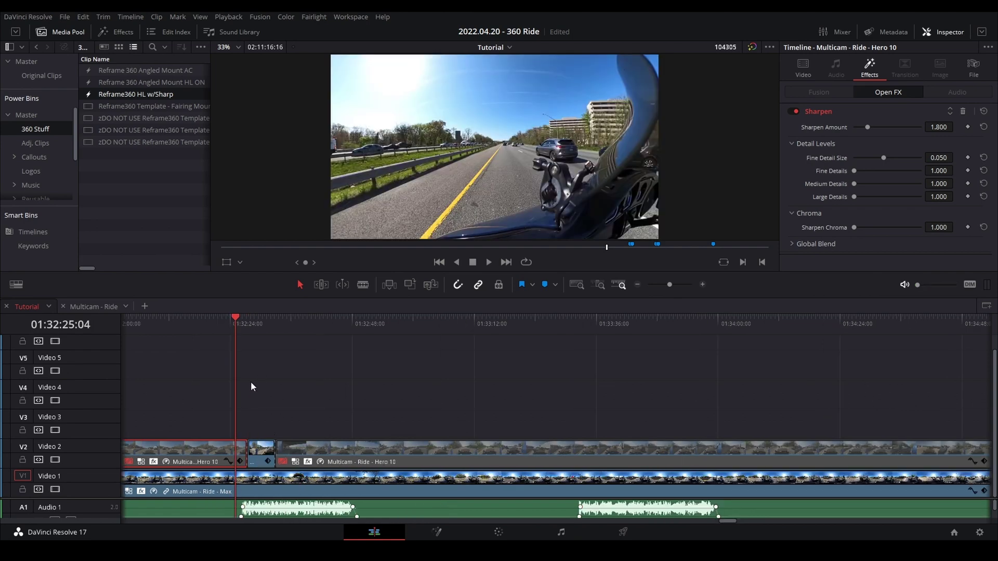
key(space)
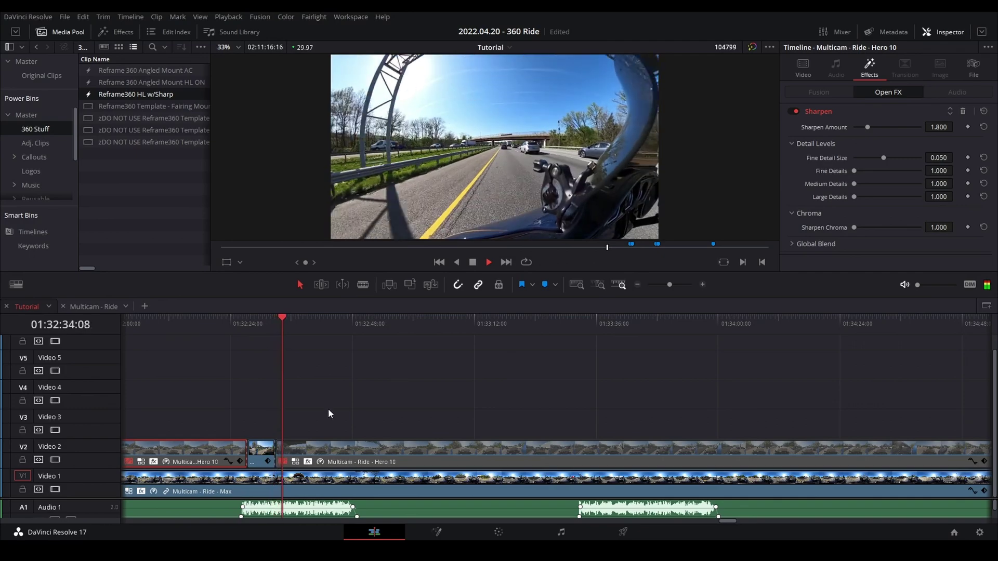
key(space)
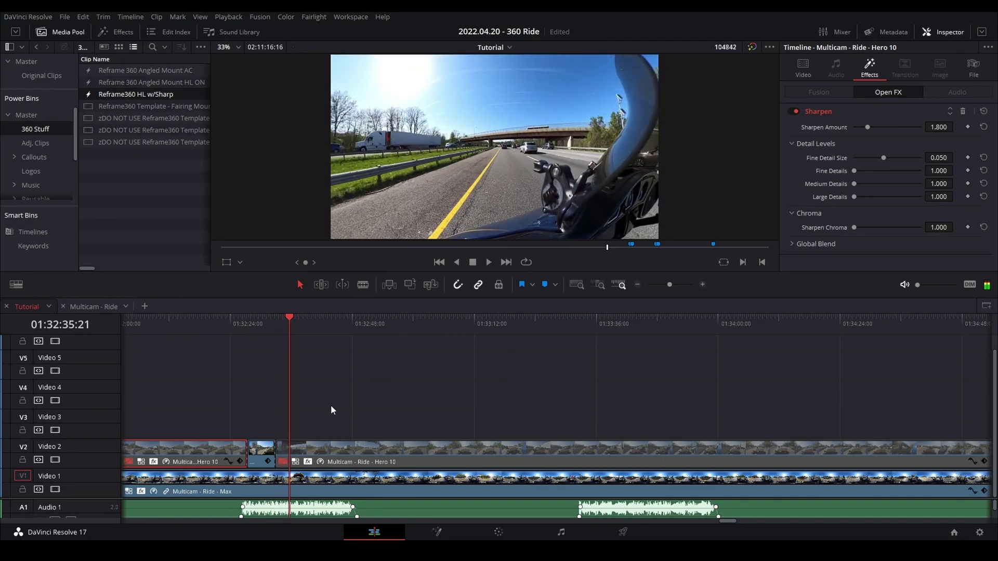
- Examine the finished edit at the start of the timeline, with its stacked adjustment clips and Hero 10 cutaways
key(ctrl+minus)
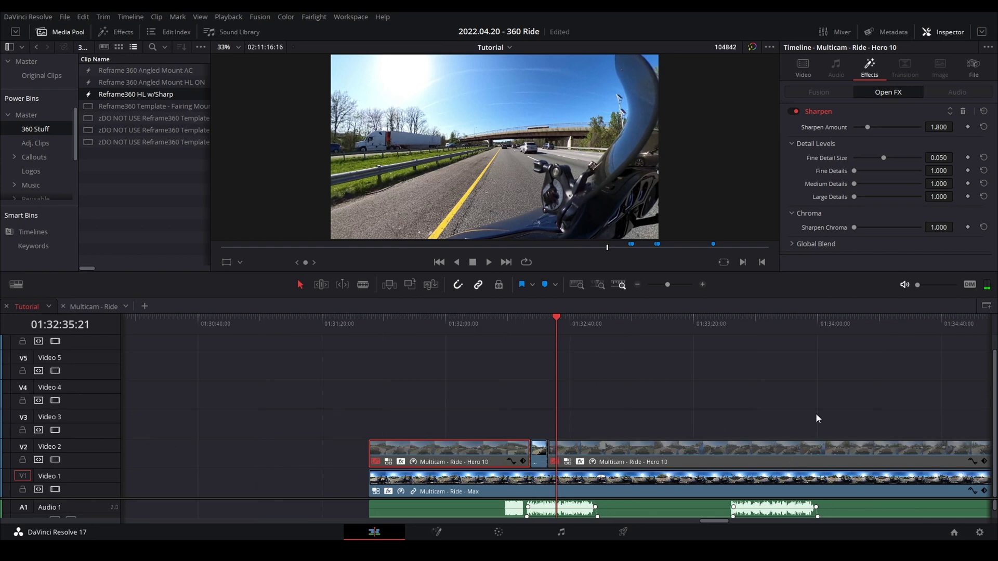
key(ctrl+minus)
key(ctrl+minus)
key(ctrl+minus)
key(ctrl+minus)
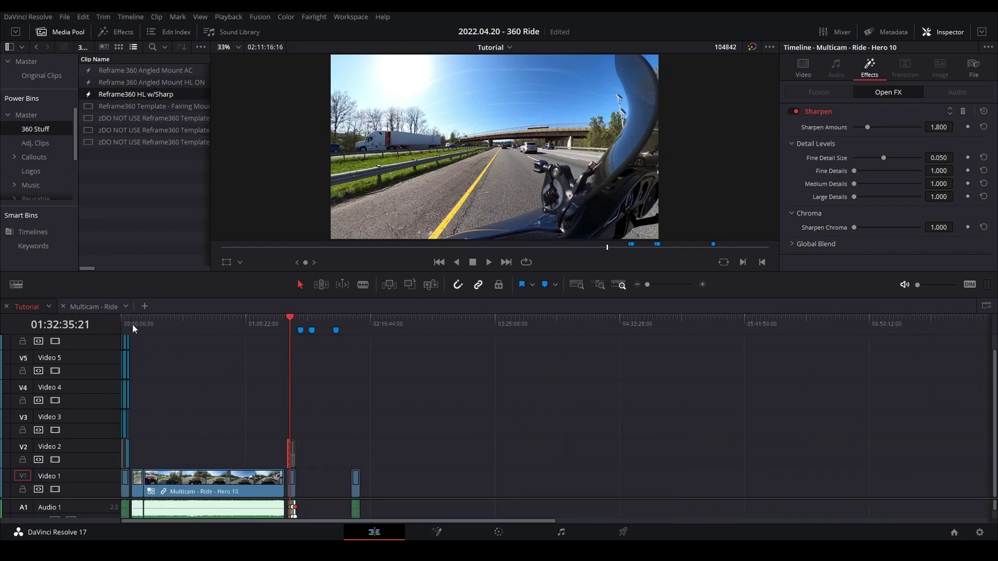
key(Home)
key(ctrl+plus)
key(ctrl+plus)
key(ctrl+plus)
key(ctrl+plus)
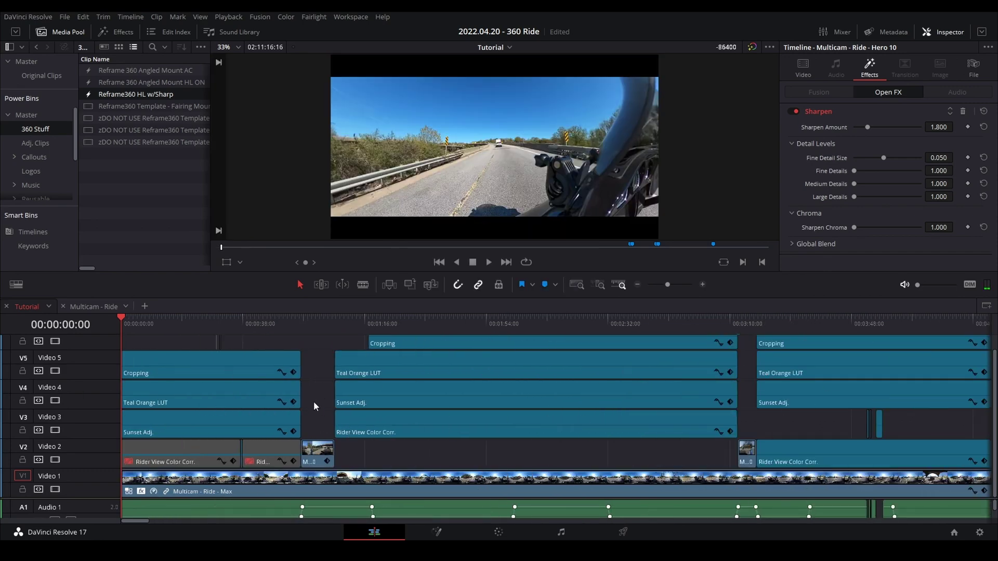
key(ctrl+minus)
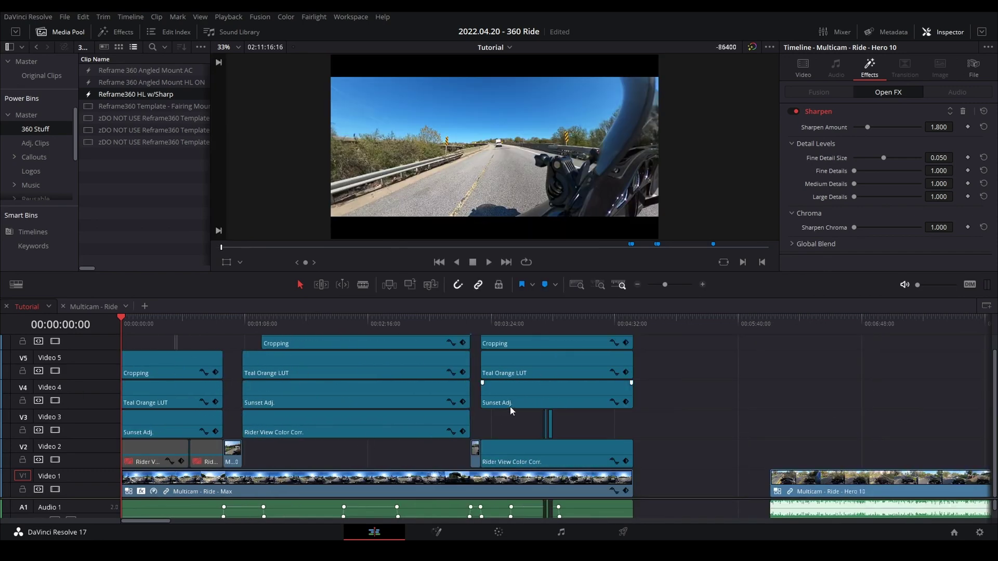
key(ctrl+minus)
key(ctrl+minus)
key(ctrl+minus)
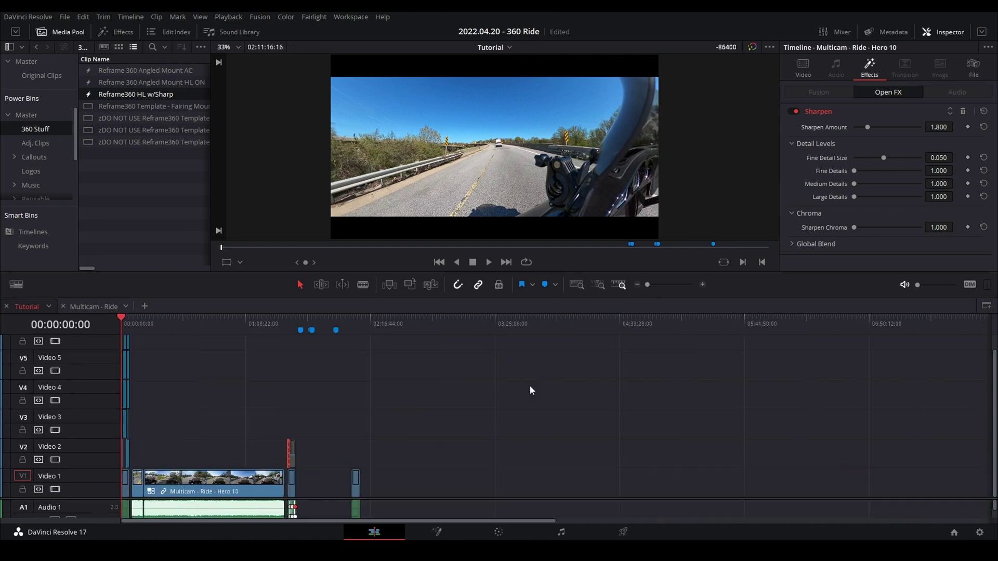
- Add an adjustment clip on Video 2 above the last Max clip, starting at 02:06:51:08
click(356, 328)
key(ctrl+equal)
key(ctrl+equal)
key(ctrl+equal)
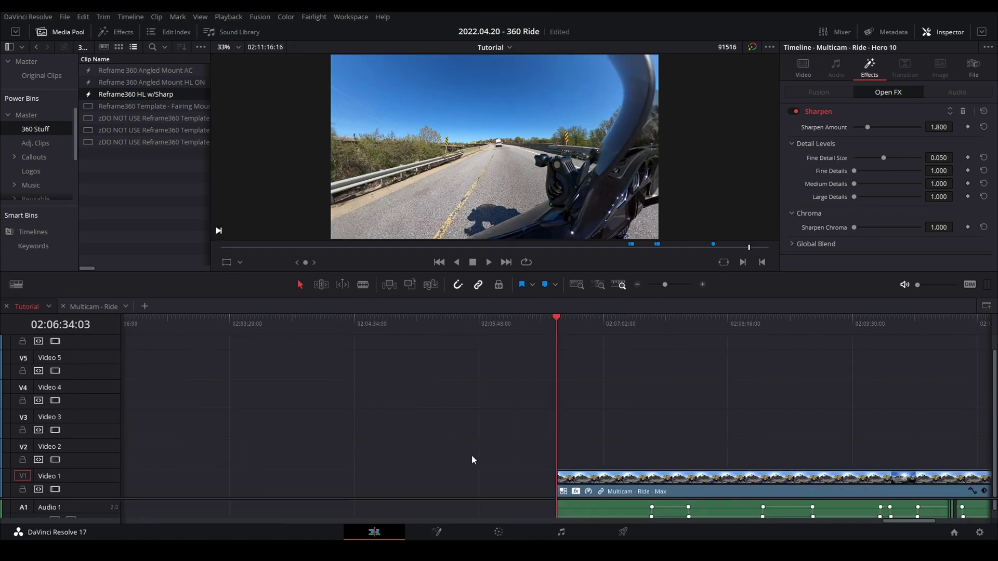
key(ctrl+minus)
key(ctrl+6)
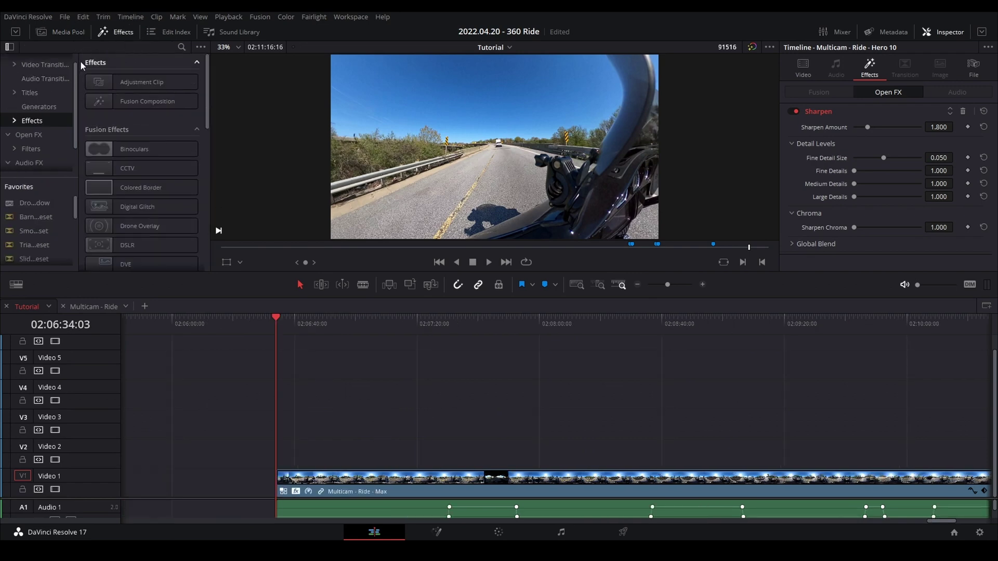
click(26, 120)
drag(123, 82, 332, 457)
click(328, 323)
scroll(371, 426, up, 8)
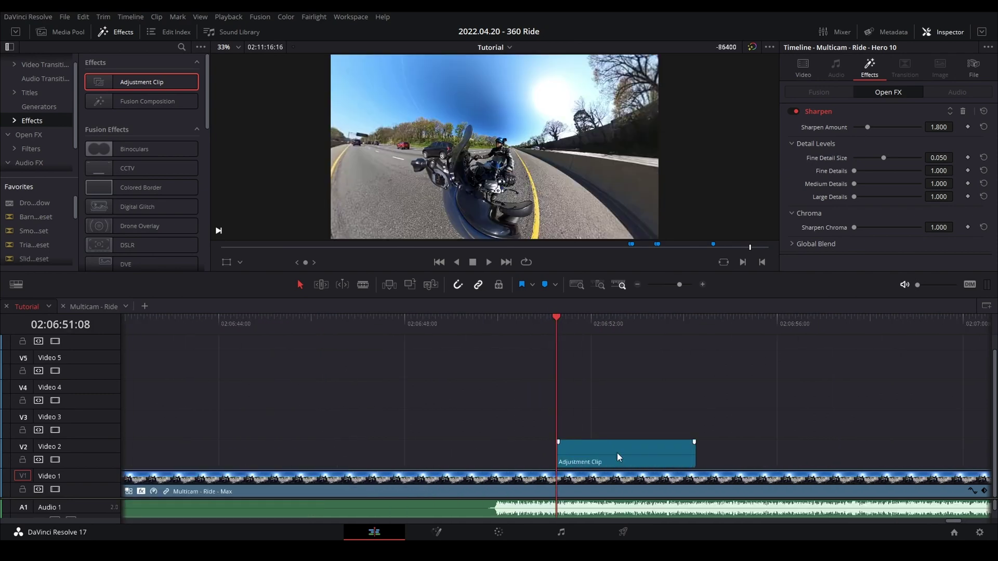
scroll(617, 453, right, 5)
click(371, 451)
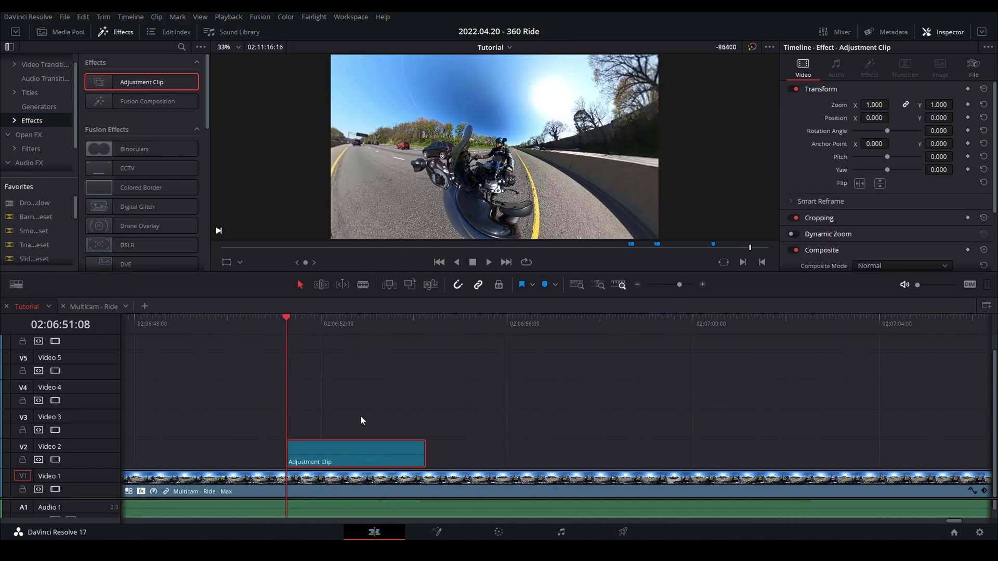
- Paste only the Max clip's Plugins attributes onto the adjustment clip with Maintain Timing, and show its Reframe360 settings
click(279, 487)
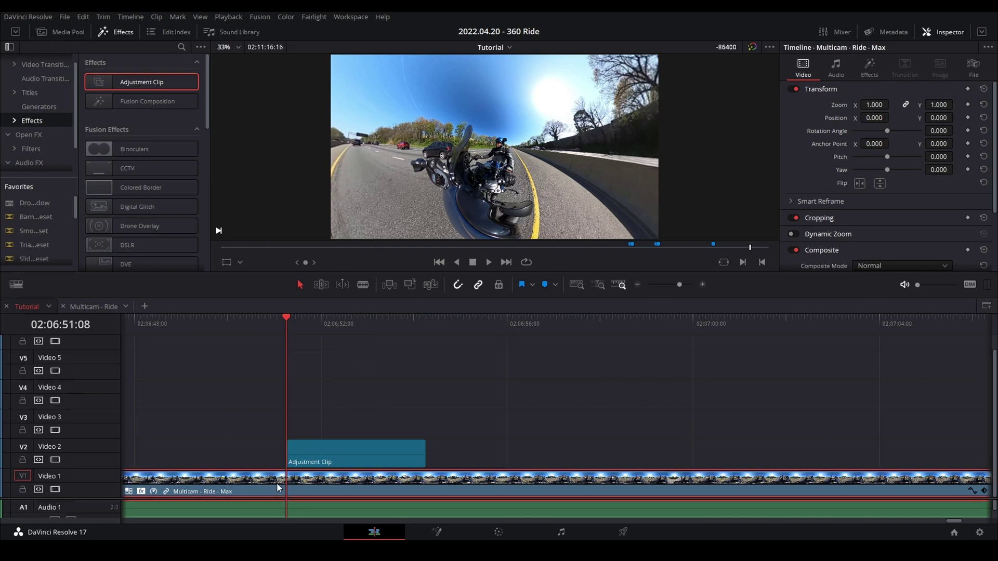
click(320, 455)
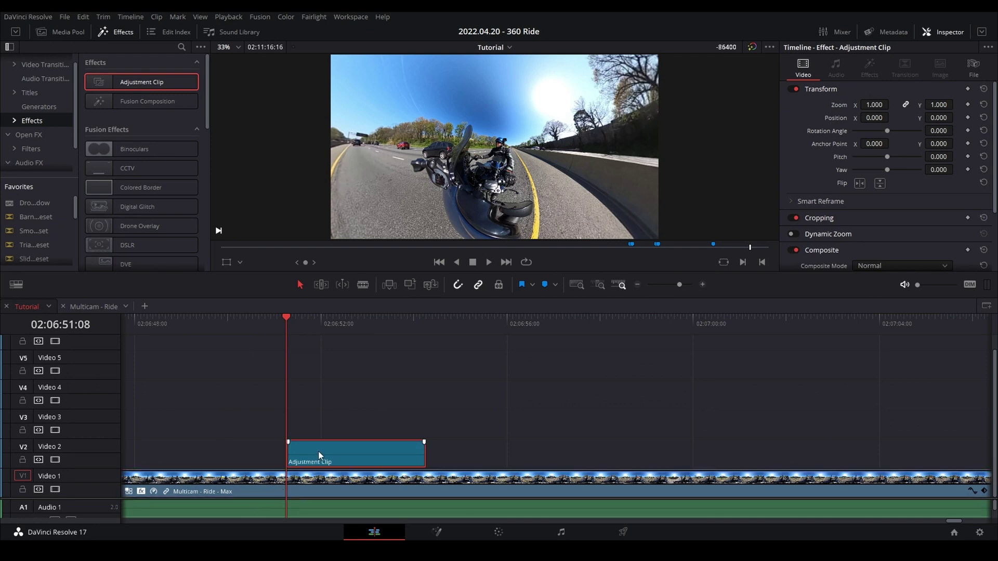
key(alt+v)
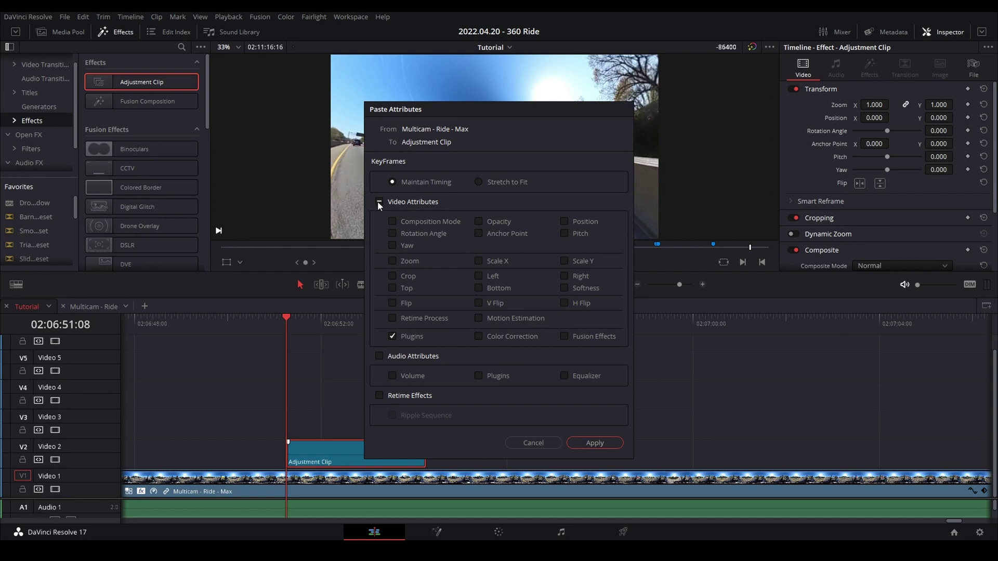
click(582, 442)
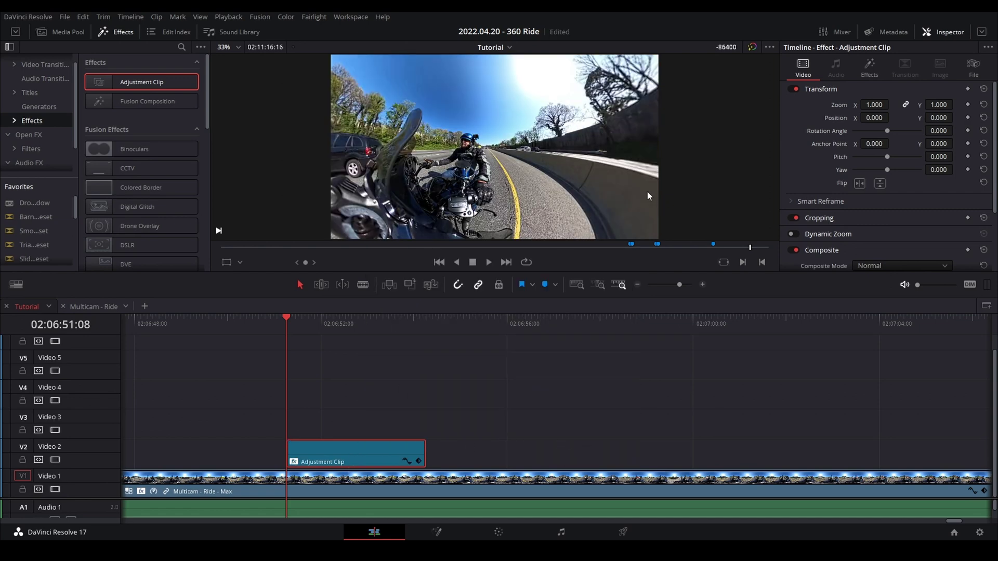
click(870, 68)
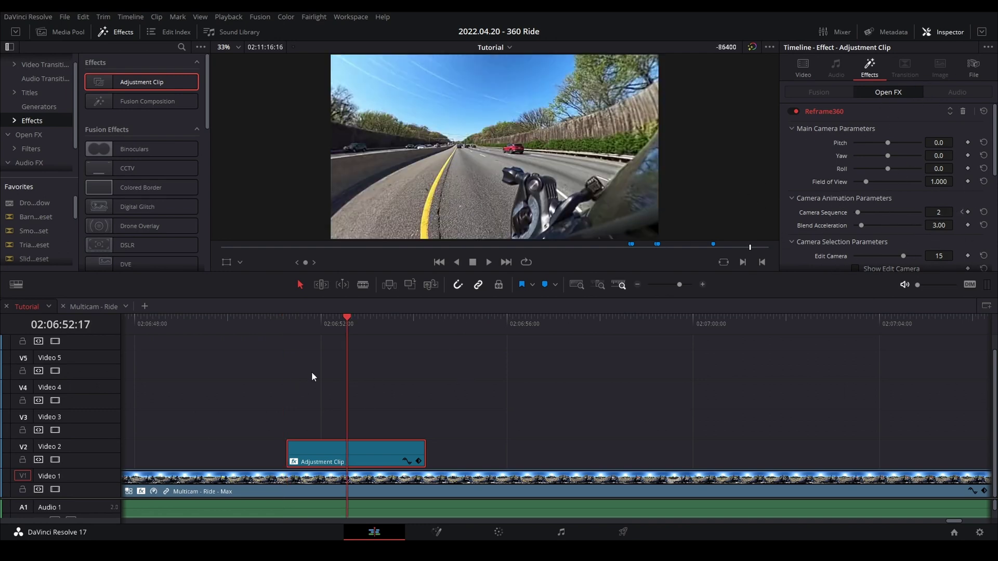
- Store the adjustment clip in the 360 Stuff power bin and rename the stored copy as Tutorial
click(64, 32)
drag(316, 458, 29, 131)
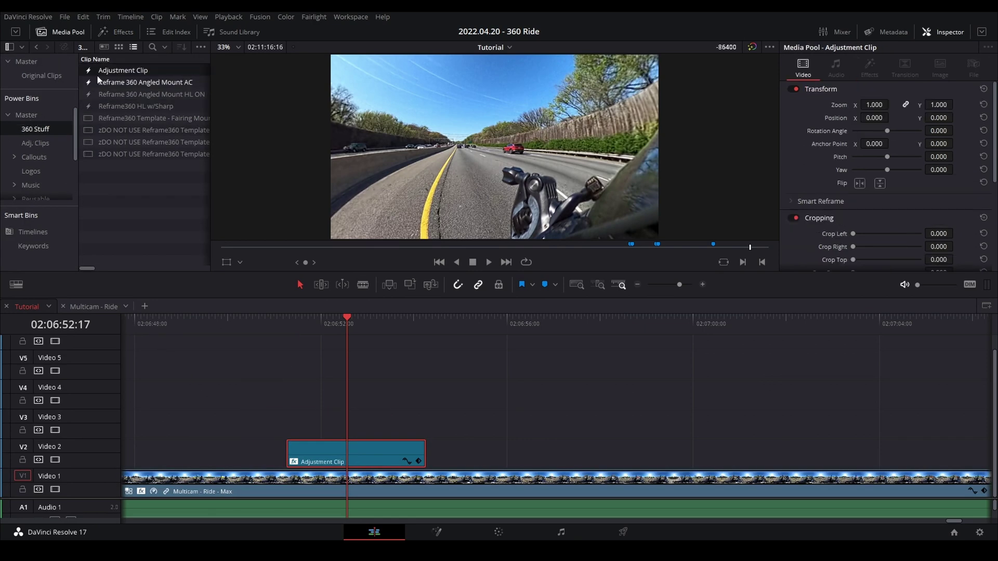
click(128, 72)
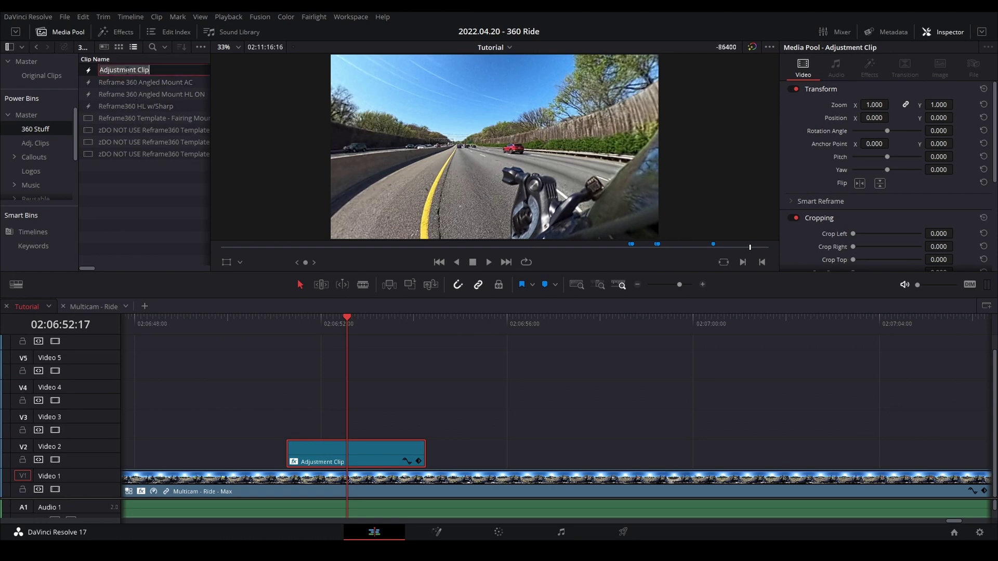
text(T)
key(Return)
- Remove the Tutorial clip from the 360 Stuff bin and delete the adjustment clip from Video 2
right_click(122, 72)
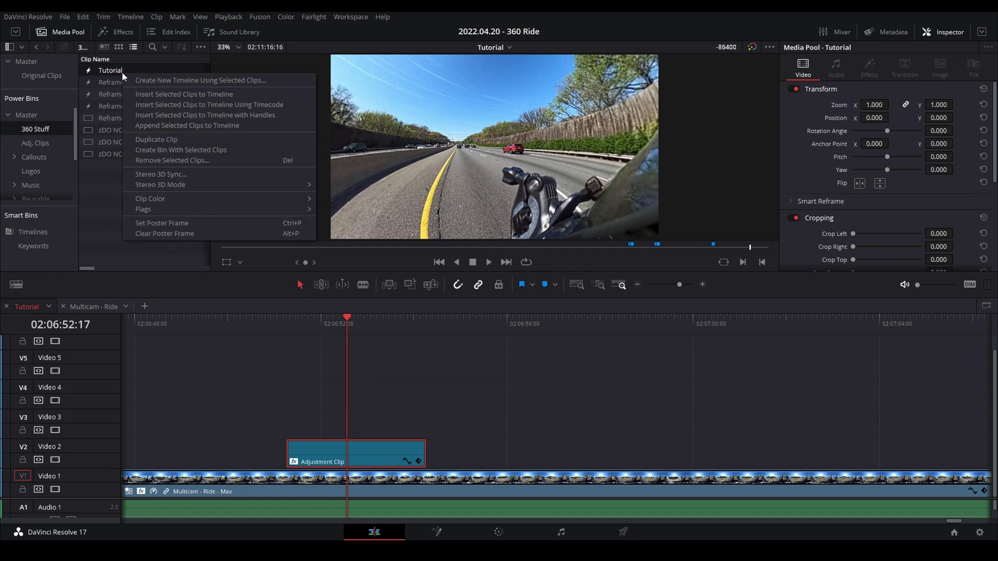
click(174, 161)
click(587, 316)
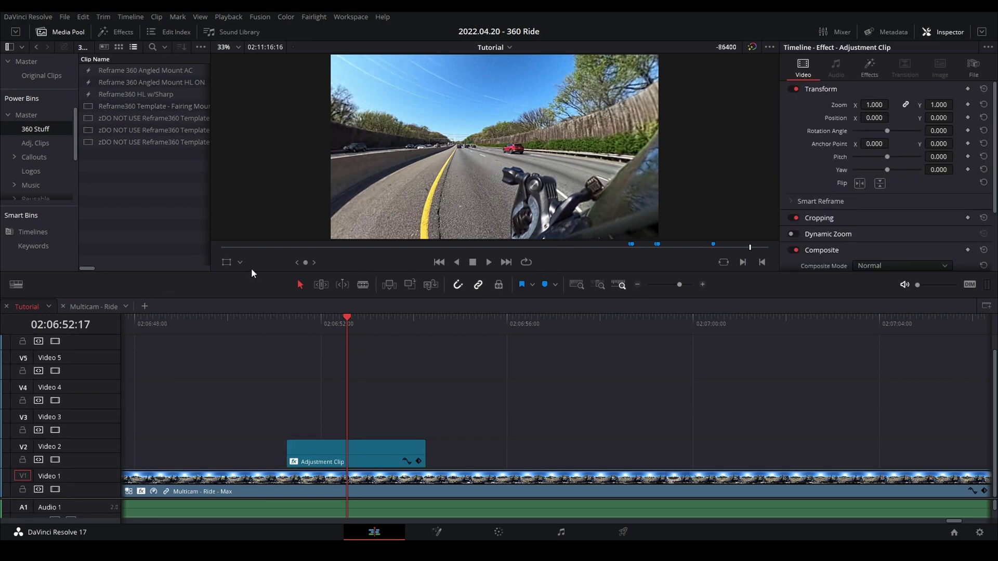
key(Delete)
- Inspect the crop settings of the first long Cropping clip on Video 6 with the playhead at 00:02:03:25
key(ctrl+minus)
key(ctrl+minus)
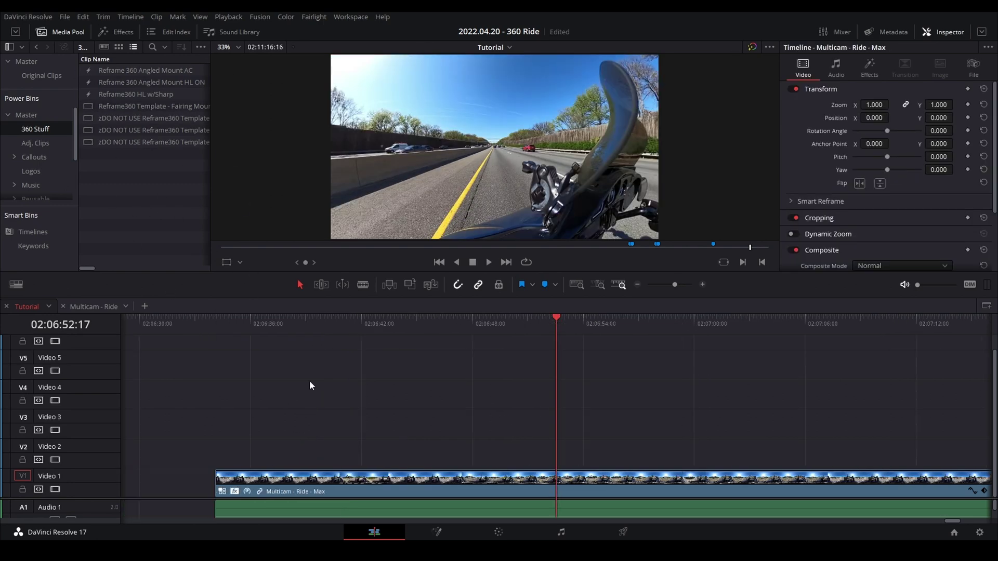
key(ctrl+minus)
key(ctrl+minus)
key(ctrl+minus)
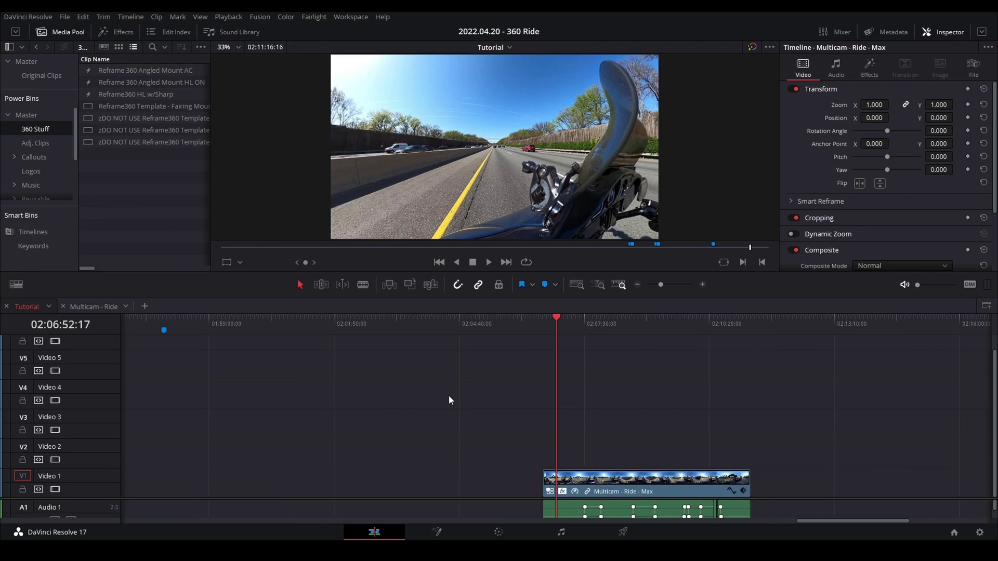
click(542, 329)
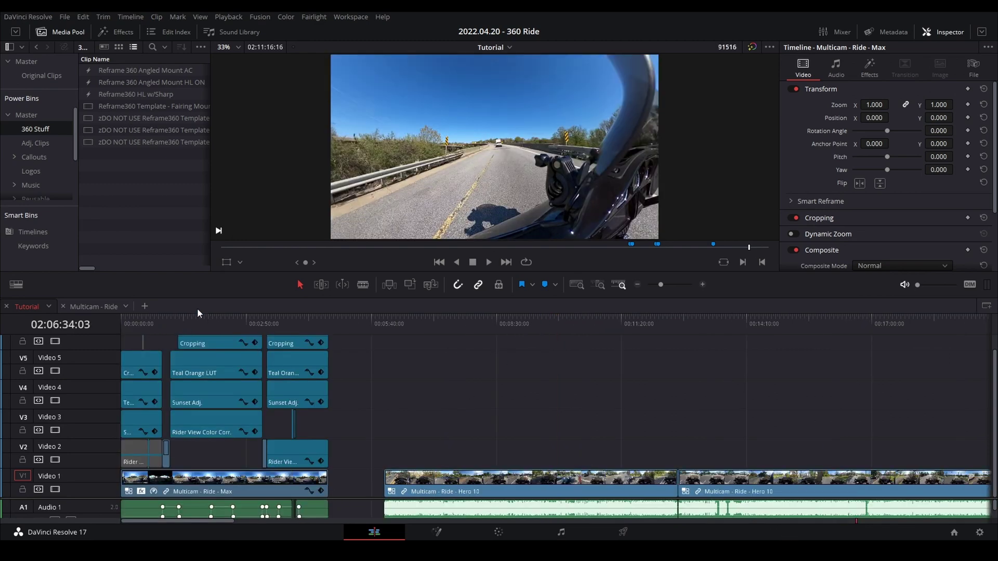
click(210, 320)
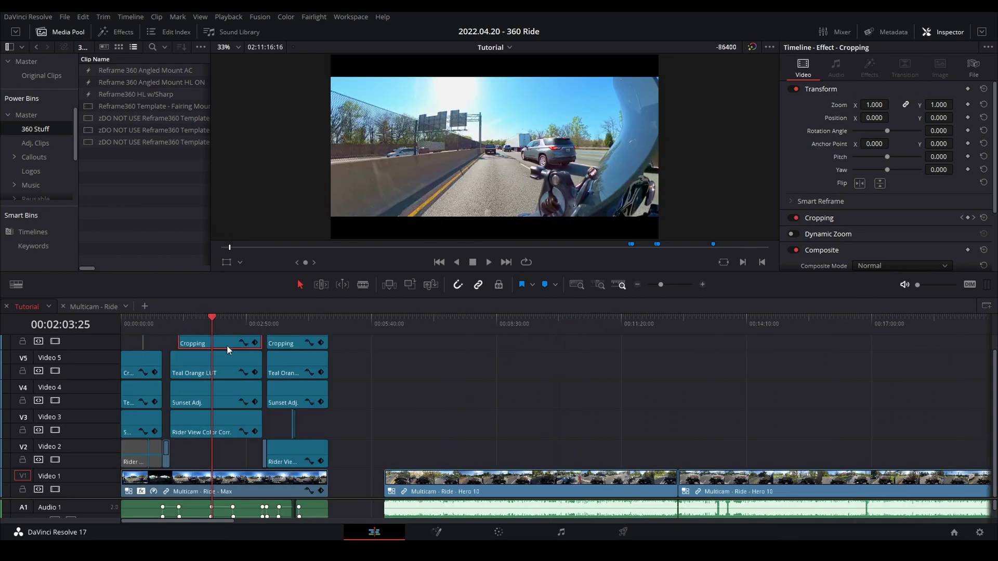
scroll(227, 345, up, 1)
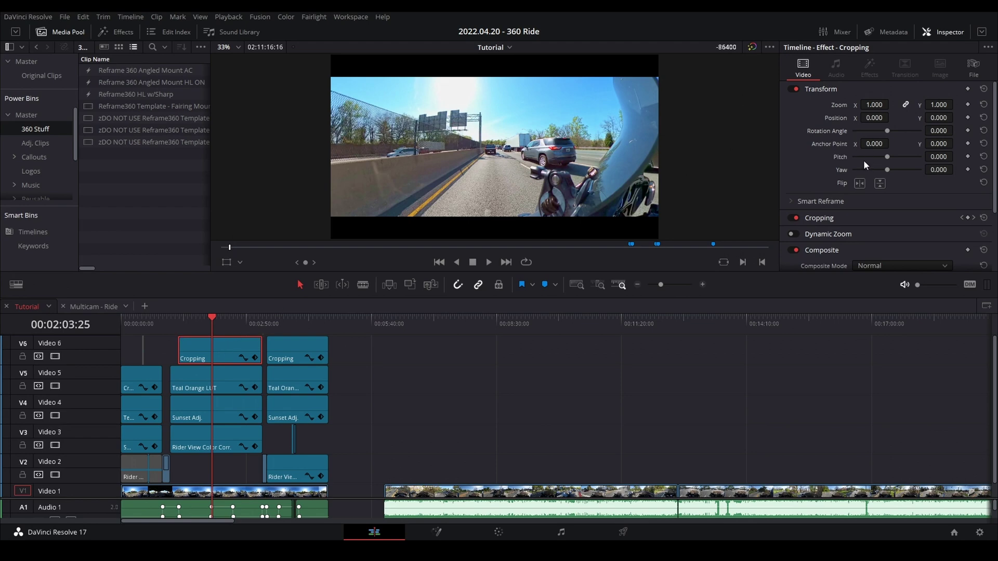
scroll(897, 174, down, 1)
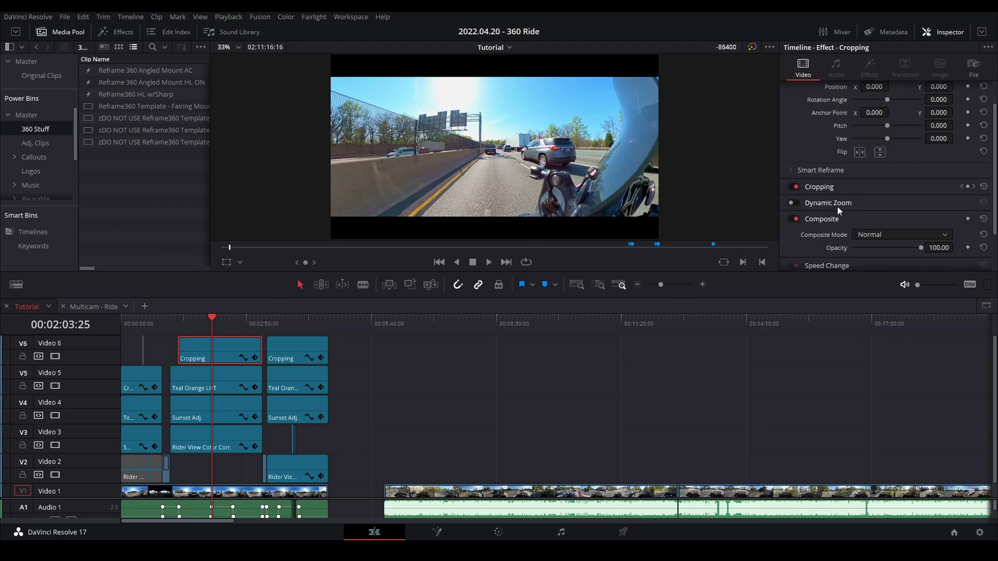
click(862, 189)
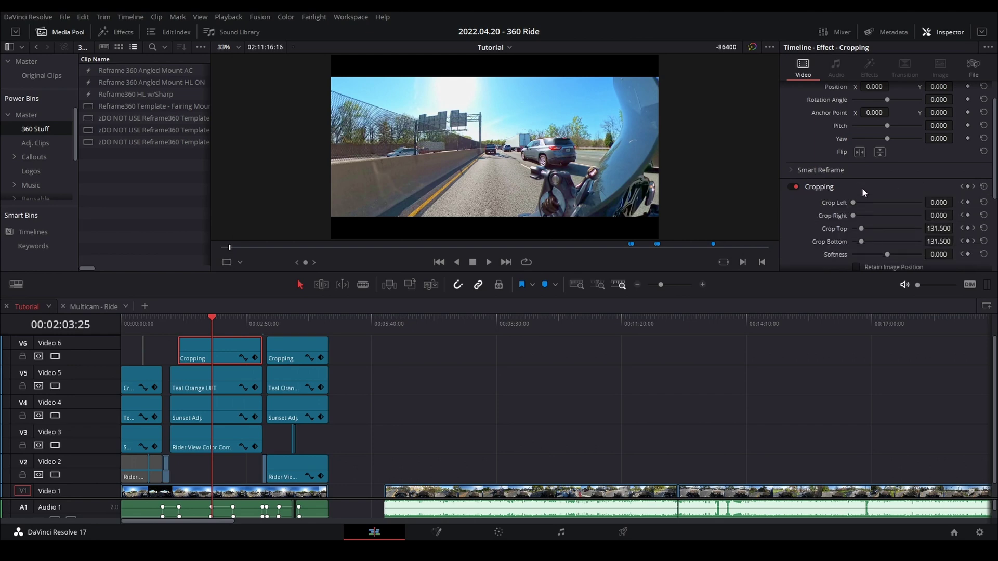
scroll(866, 189, down, 1)
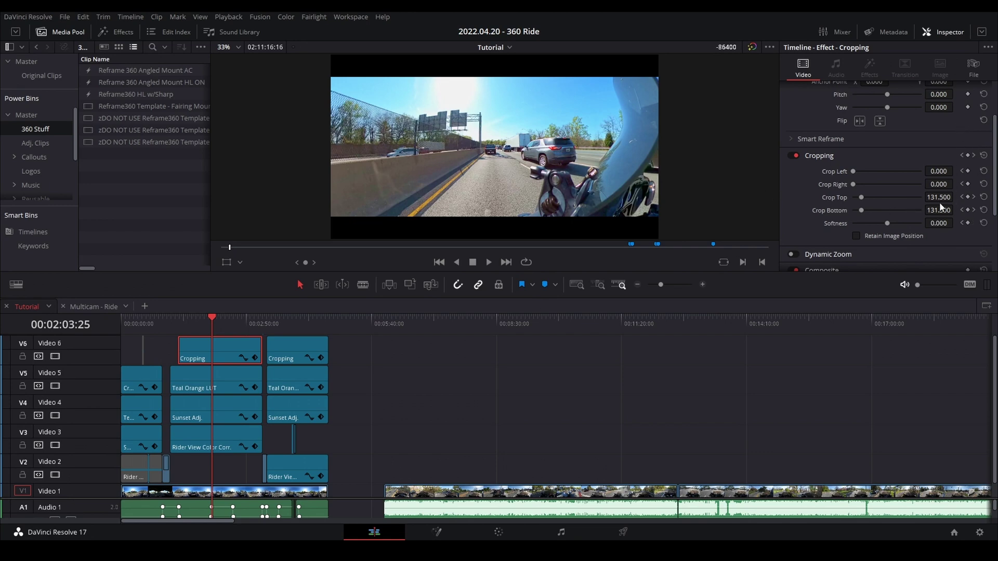
- Step through the Cropping clip's Crop Top keyframes at its start and end to review the bars' entry and exit
click(961, 197)
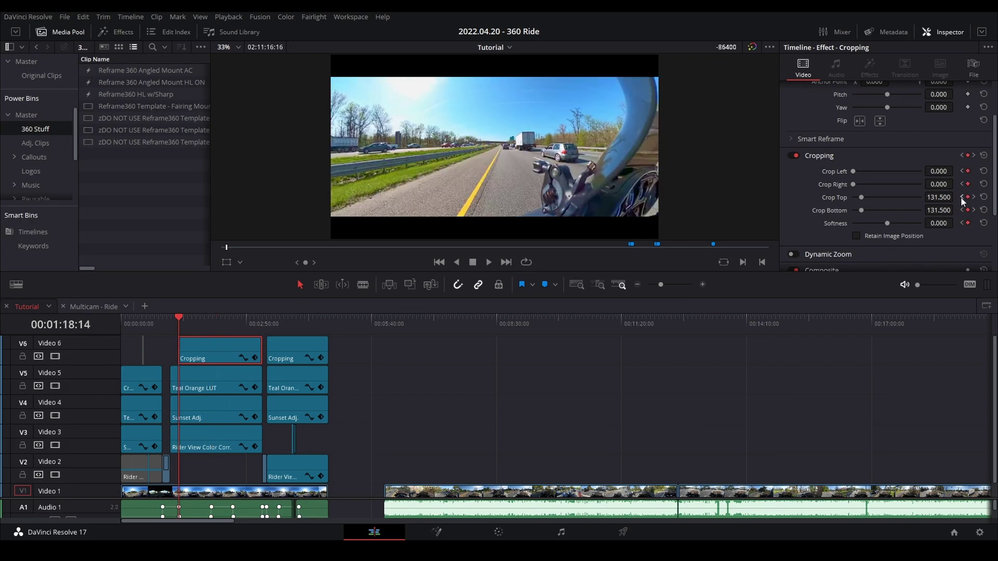
click(961, 198)
key(ctrl+equal)
key(ctrl+equal)
key(ctrl+equal)
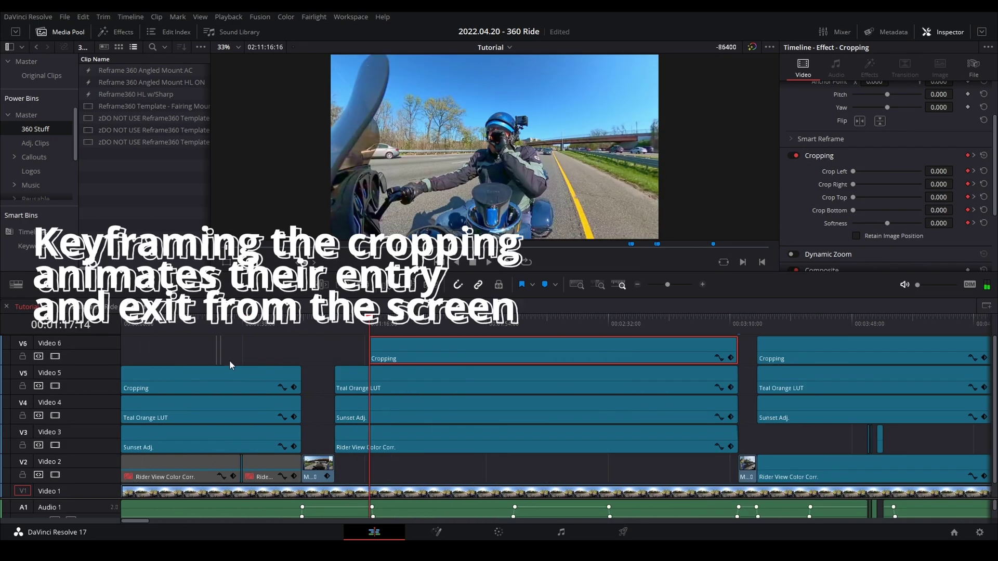
click(974, 197)
click(973, 198)
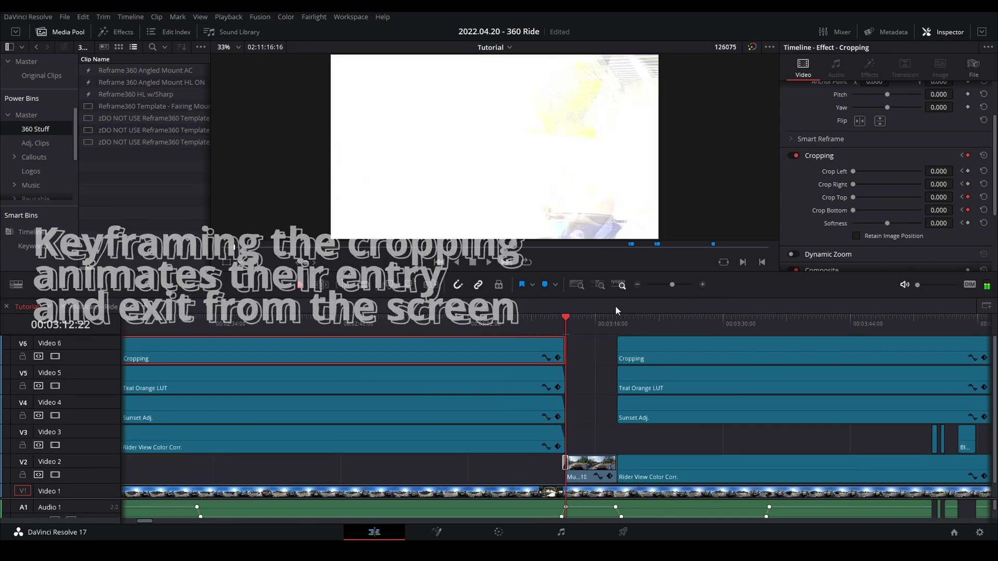
key(shift+Left)
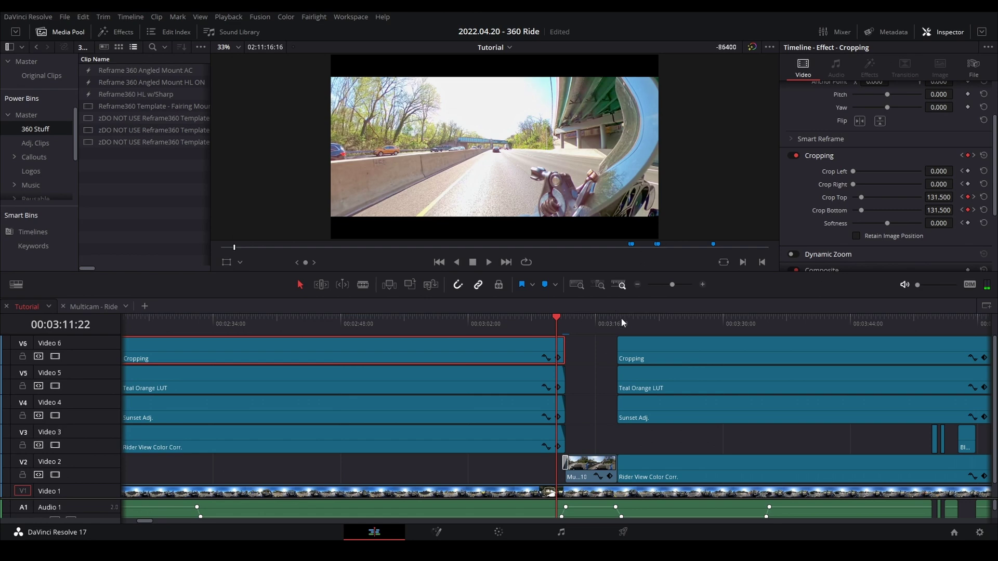
- Disable the first long Cropping clip on Video 6, with the playhead at 00:02:45:28
click(321, 318)
click(488, 385)
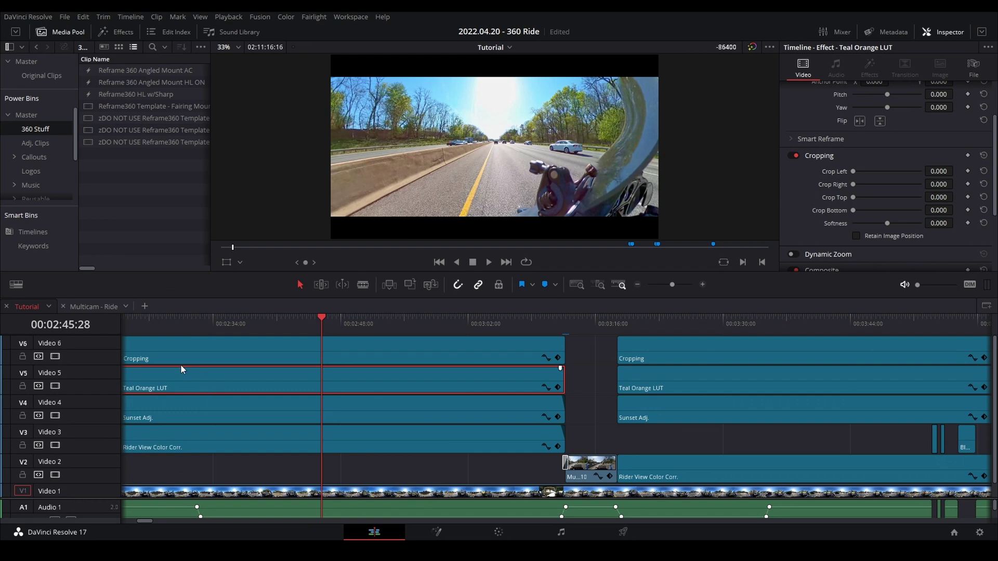
click(406, 354)
key(d)
- Review the Teal Orange LUT clip's node and the Favorites LUTs on the Color page, and return to the Edit page
click(370, 390)
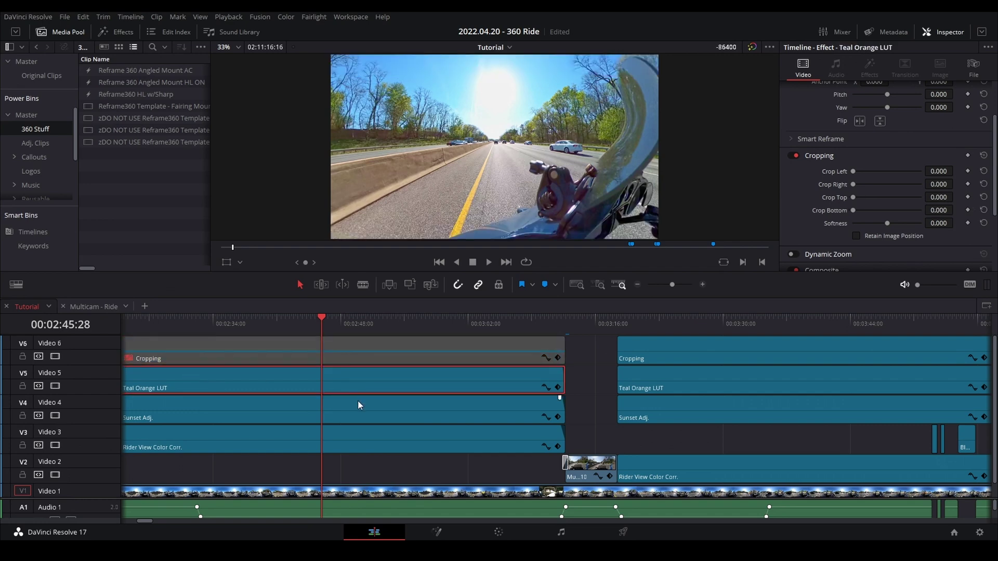
key(ctrl+s)
click(501, 534)
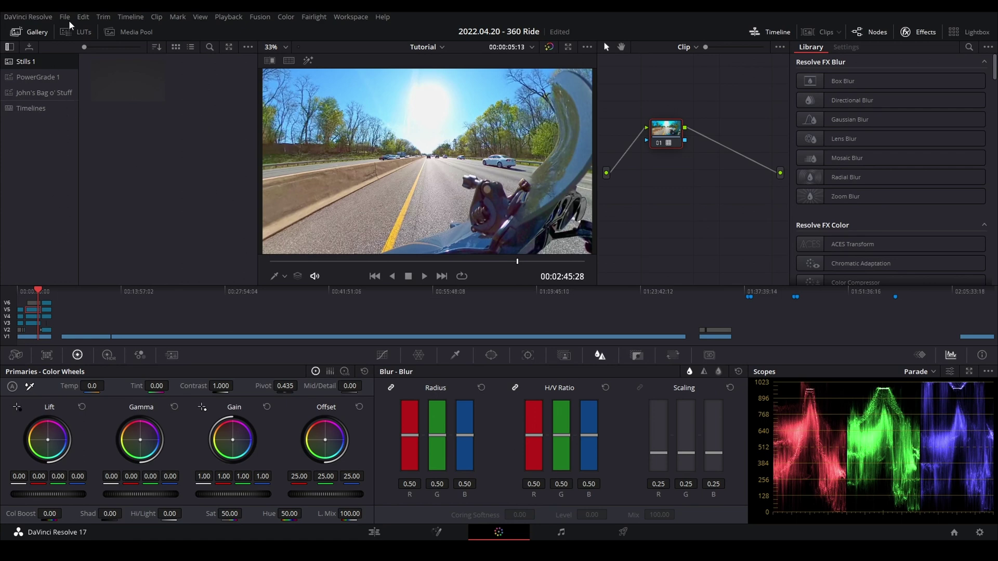
click(76, 33)
scroll(41, 234, down, 2)
click(44, 270)
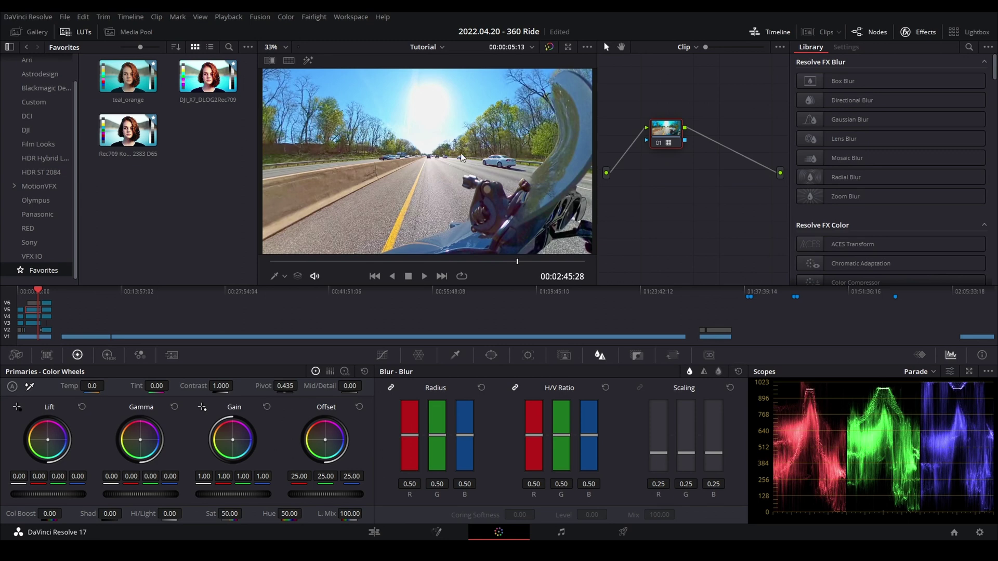
key(shift+4)
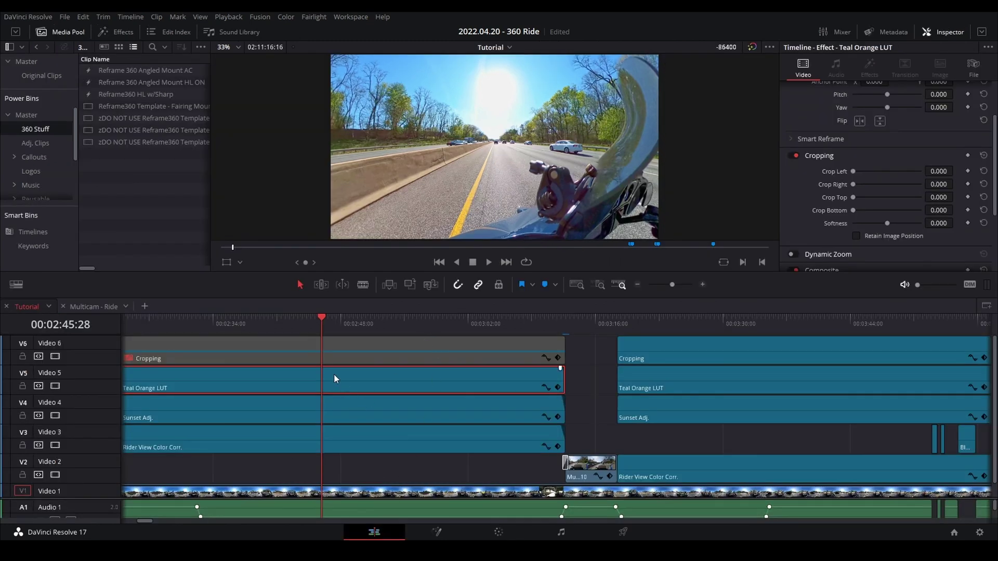
- Lengthen the fade-out of the Teal Orange LUT clip on Video 5 so that it starts at about 00:03:11
click(544, 324)
scroll(558, 385, up, 6)
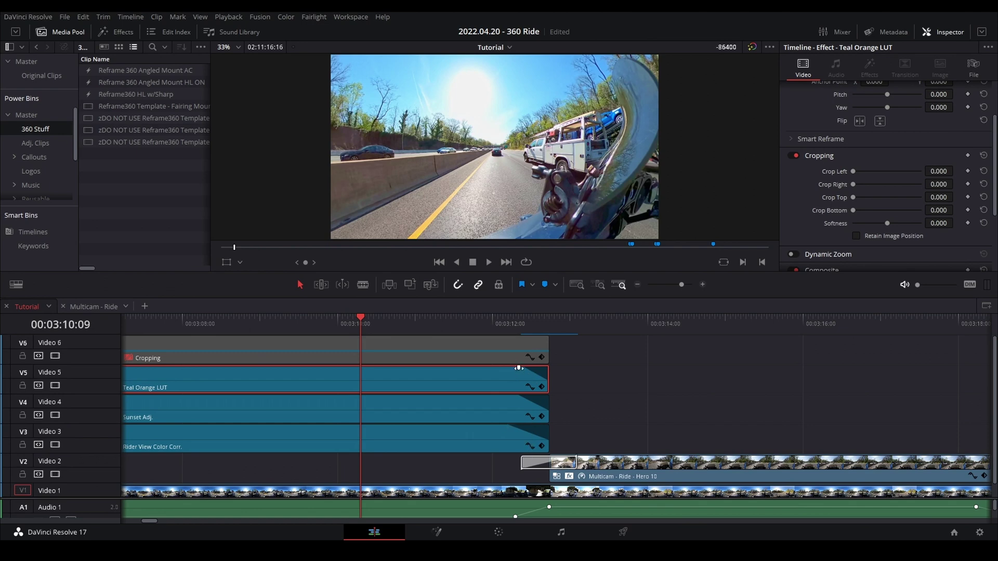
drag(519, 368, 420, 369)
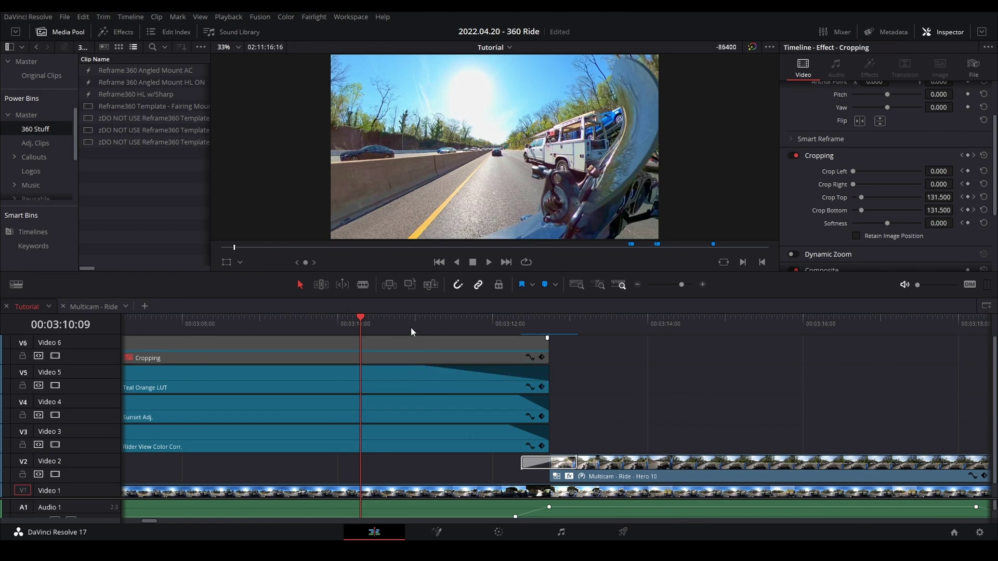
- Disable the Teal Orange LUT clip on Video 5
click(392, 371)
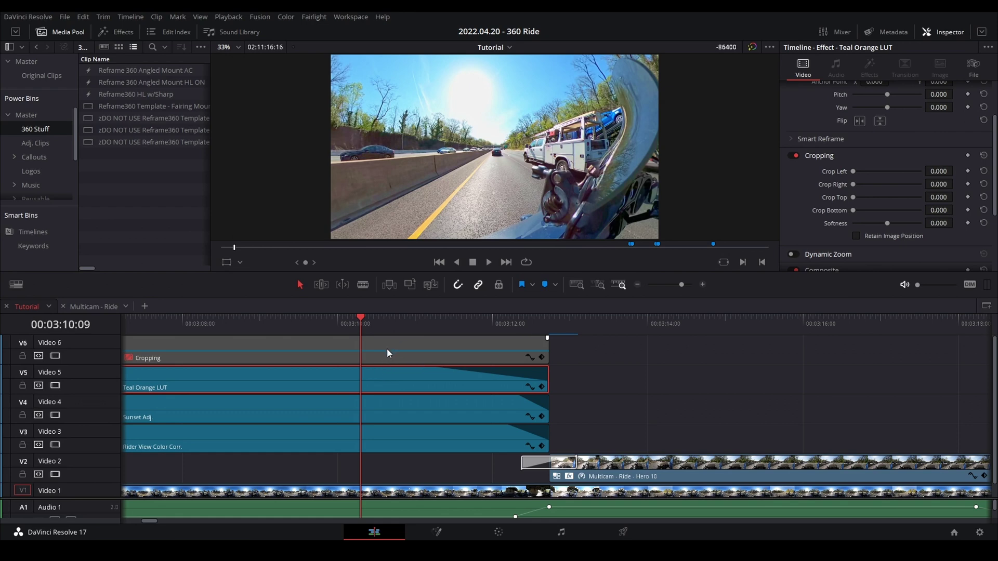
key(Down)
key(d)
- Inspect the Sunset Adj. clip's nodes, primary color settings and custom curve on the Color page at 00:03:11:10, and return to the Edit page
click(404, 414)
click(388, 434)
click(454, 410)
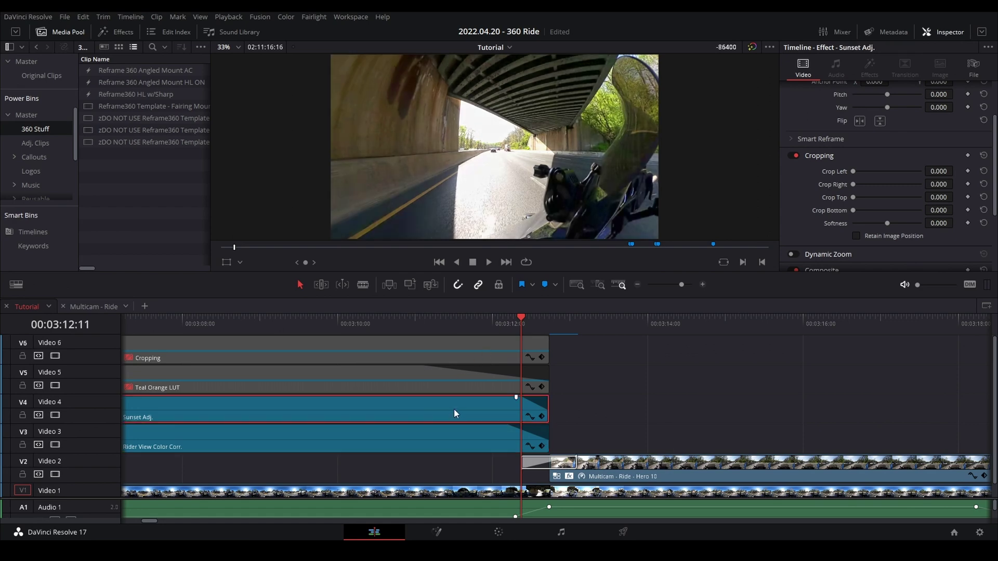
click(440, 322)
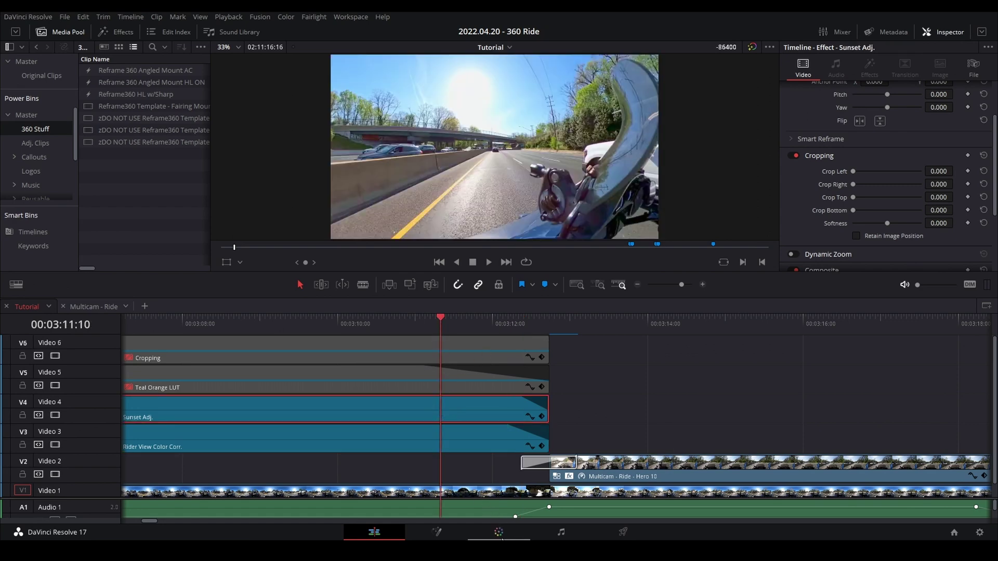
click(500, 534)
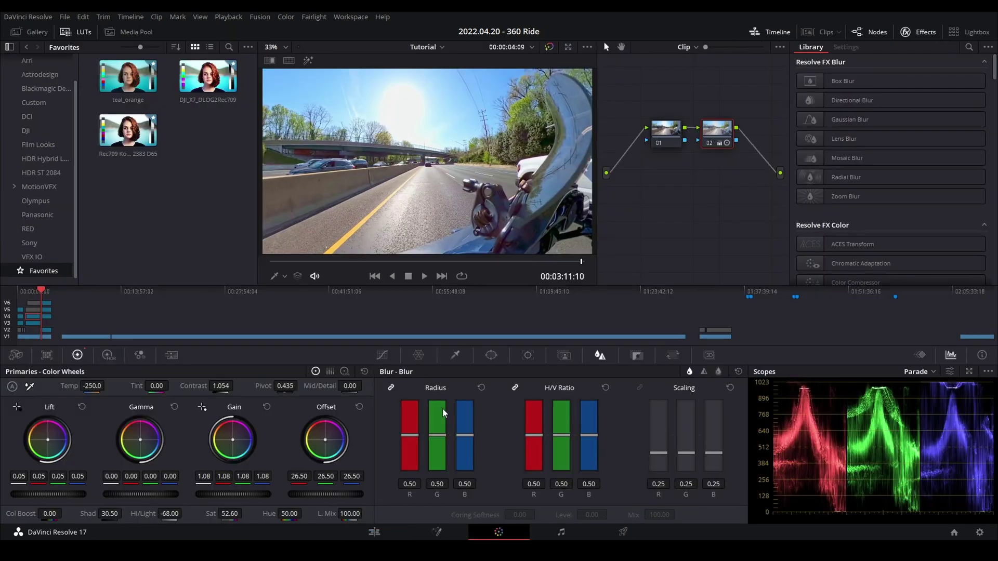
click(382, 355)
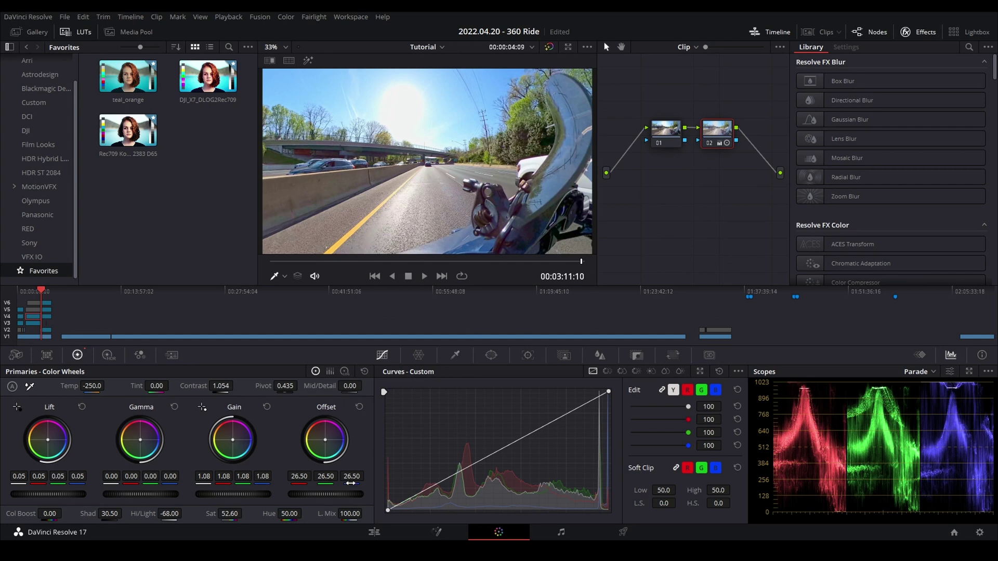
click(372, 534)
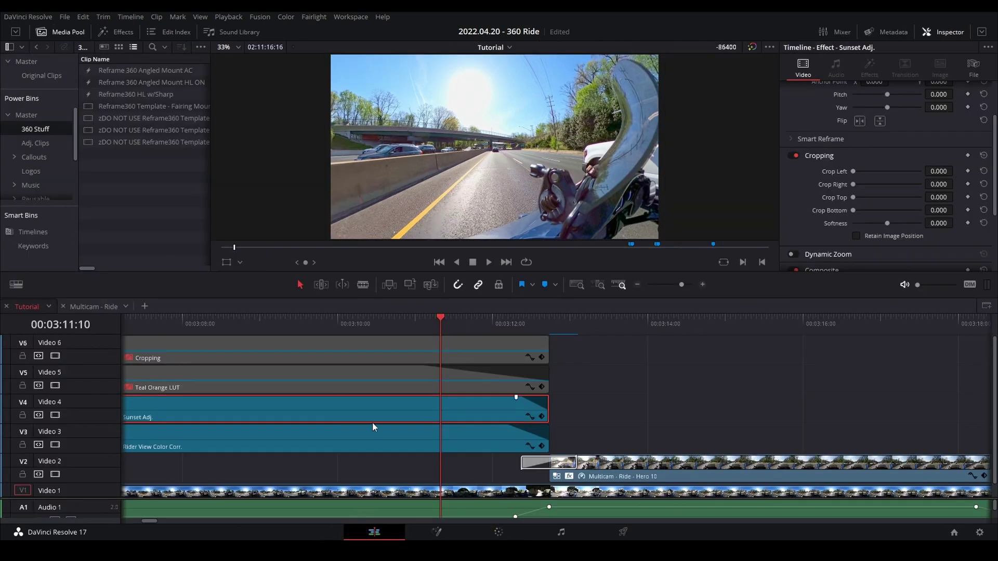
- Lengthen the fade-out of the Sunset Adj. clip on Video 4 so that it starts at about 00:03:11:10
click(399, 363)
drag(516, 397, 441, 407)
click(358, 404)
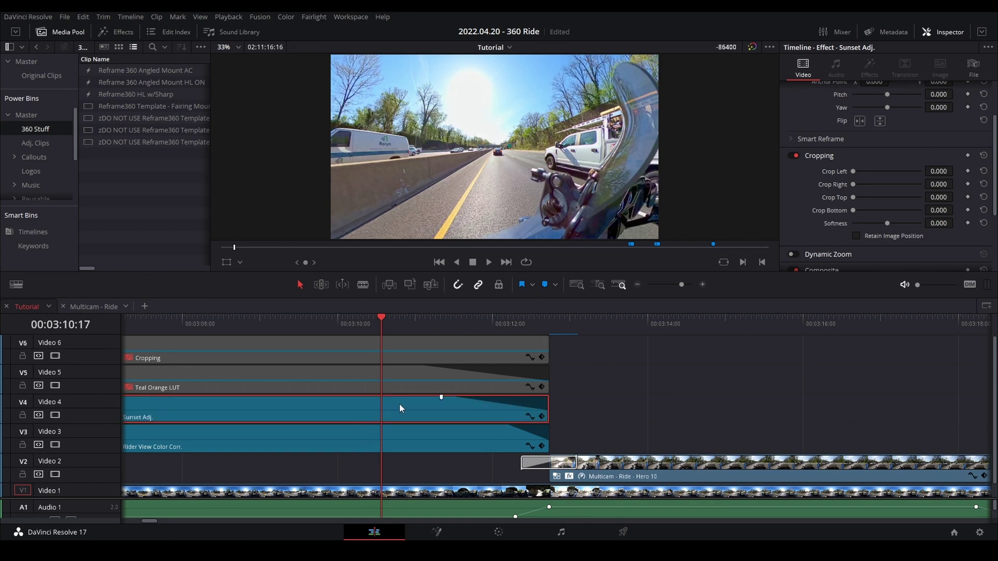
- Disable the Sunset Adj. clip and compare the frame with the Rider View Color Corr. clip off and on
click(390, 439)
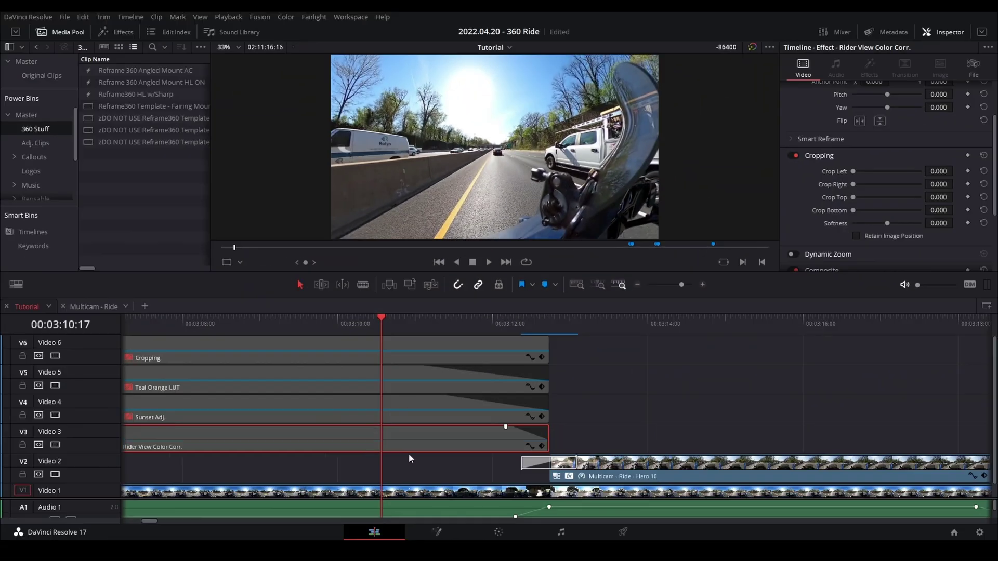
click(397, 447)
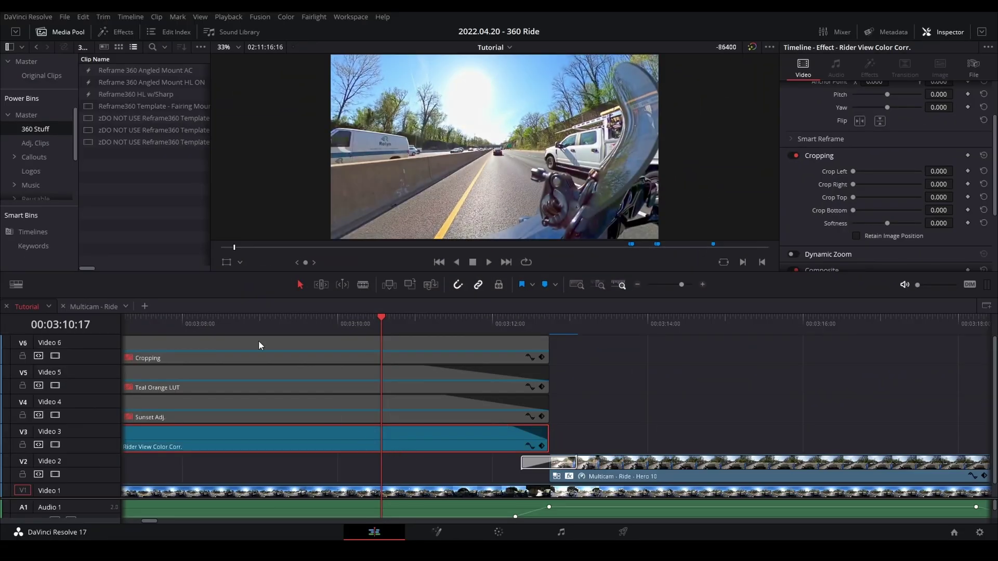
- Open the Adj. Clips power bin and lengthen the fade-out of the Rider View Color Corr. clip on Video 3
click(35, 143)
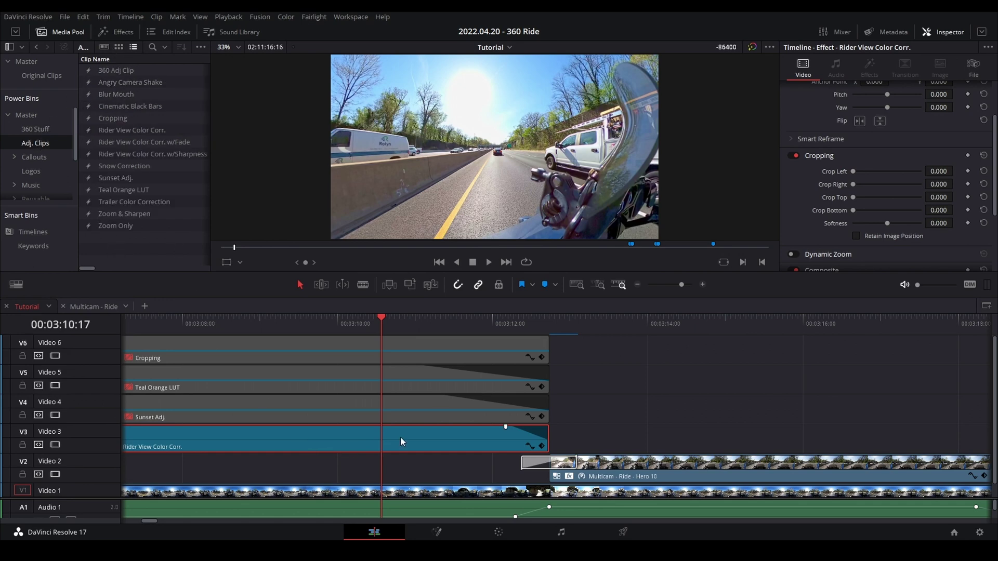
drag(506, 426, 441, 427)
click(416, 439)
- Try the Rider View Color Corr. clip at 0 opacity and raise its opacity back to 99
scroll(910, 165, down, 1)
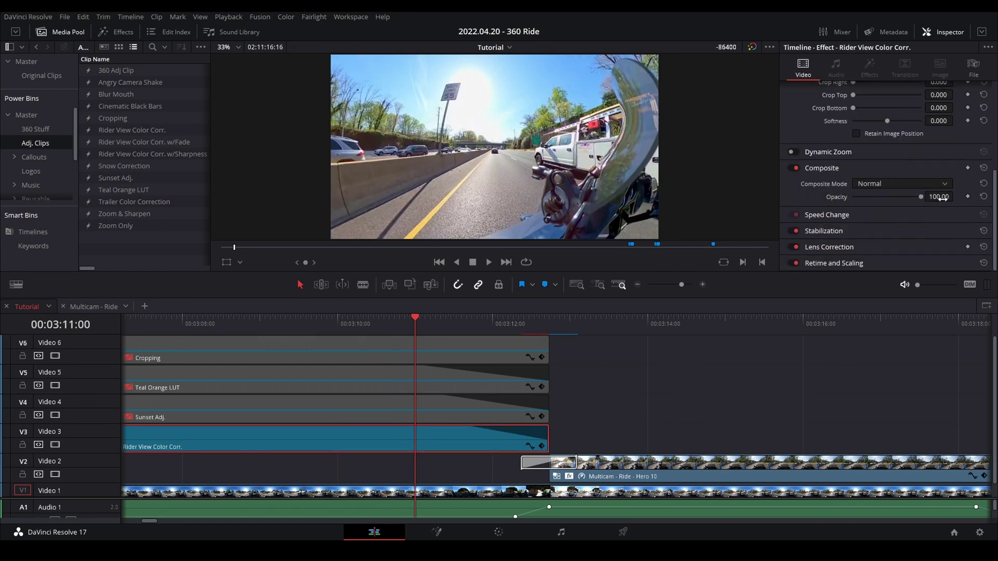
mouse_move(942, 198)
mouse_down()
mouse_move(917, 198)
mouse_move(956, 197)
mouse_up()
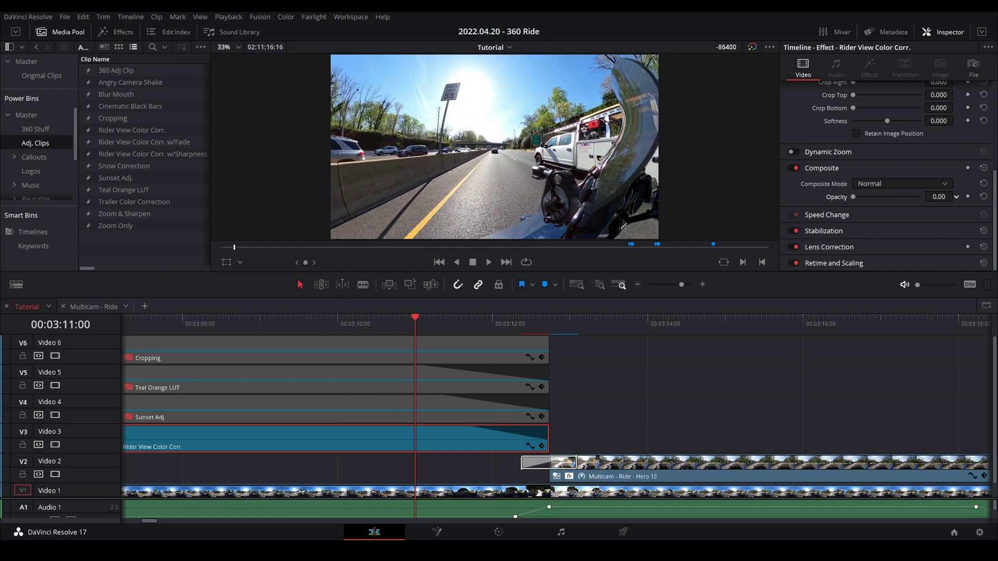
drag(956, 196, 962, 196)
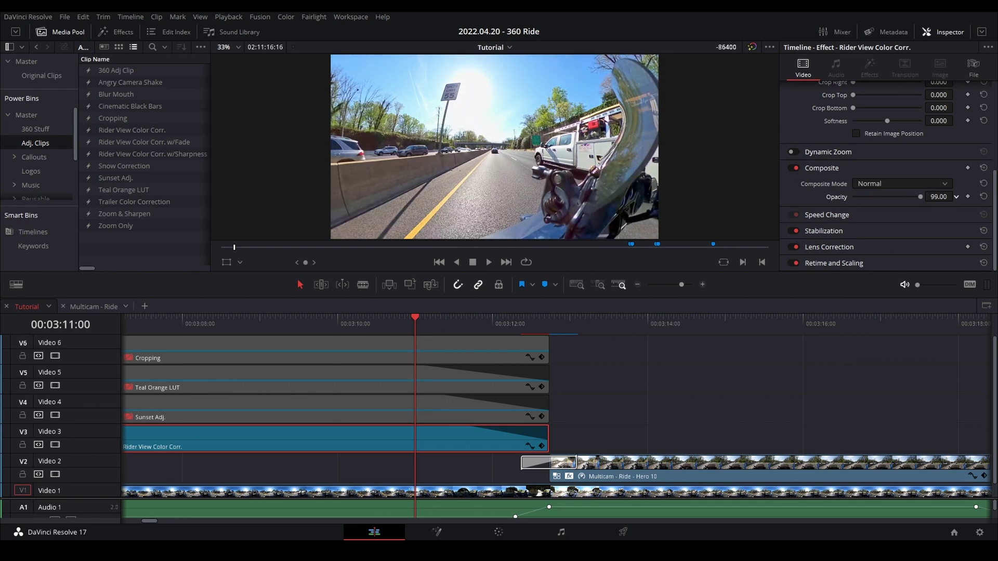
- Trim the end of the Rider View Color Corr. clip to about 00:03:10:10 and preview its fade-out
drag(547, 439, 364, 432)
click(289, 318)
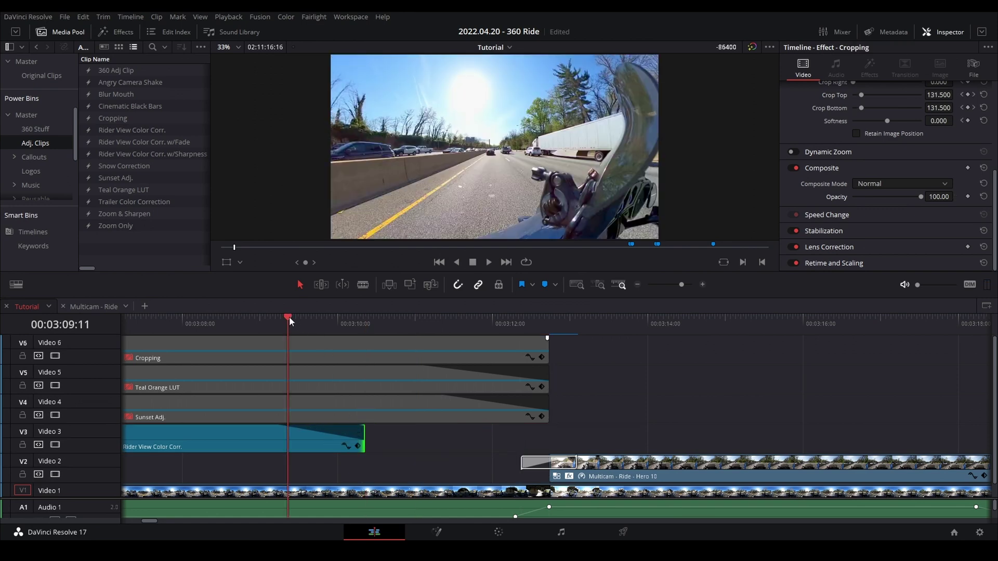
drag(291, 319, 260, 326)
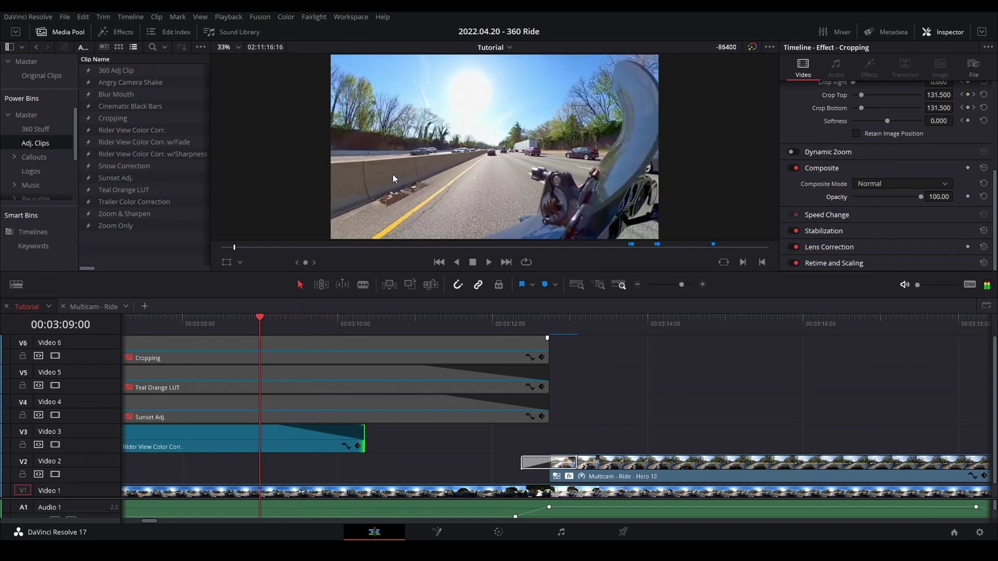
drag(268, 325, 327, 333)
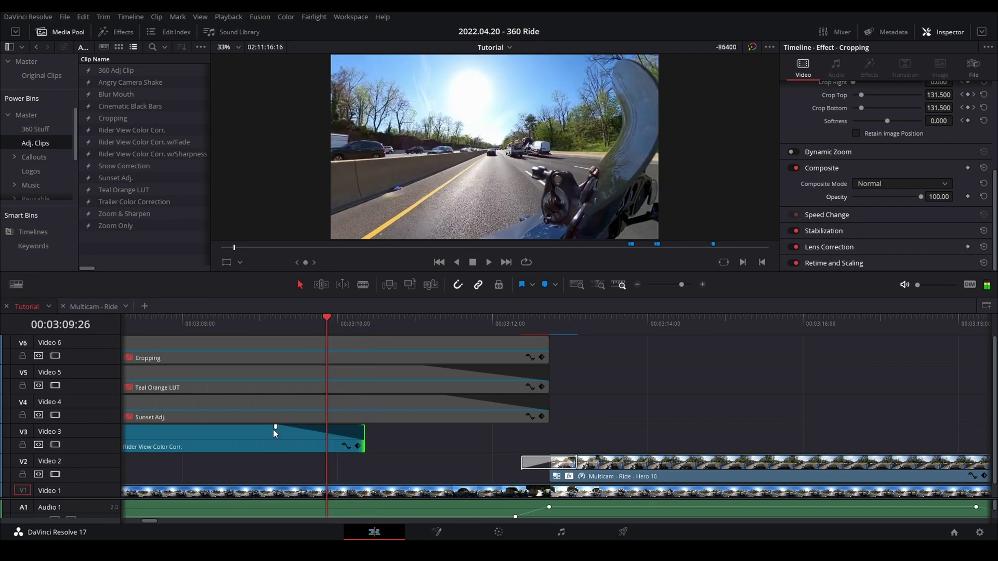
- Add an adjustment clip on Video 2 above the Multicam - Ride - Max clip, near 02:07:14:18
scroll(260, 398, down, 6)
scroll(254, 397, down, 3)
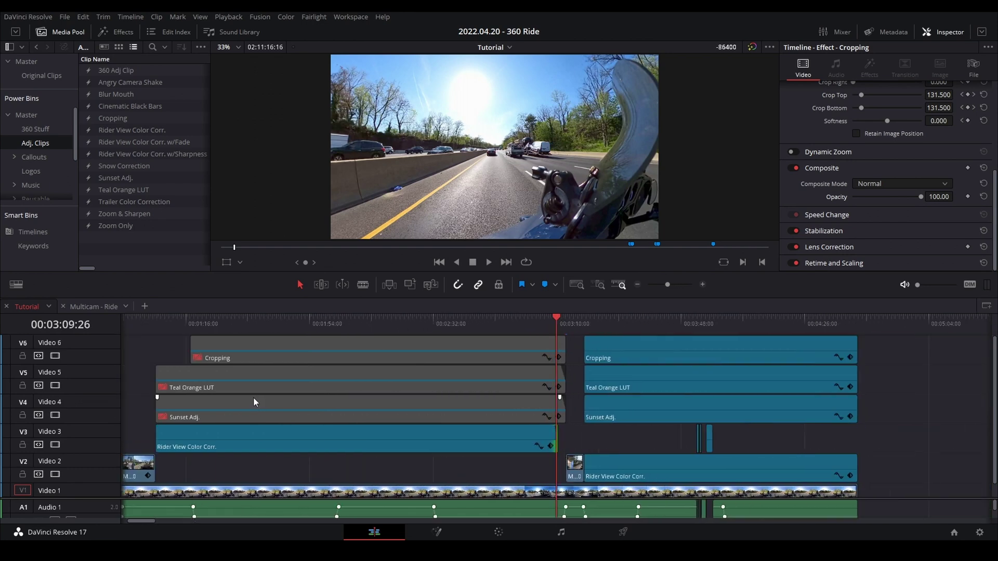
scroll(468, 408, down, 3)
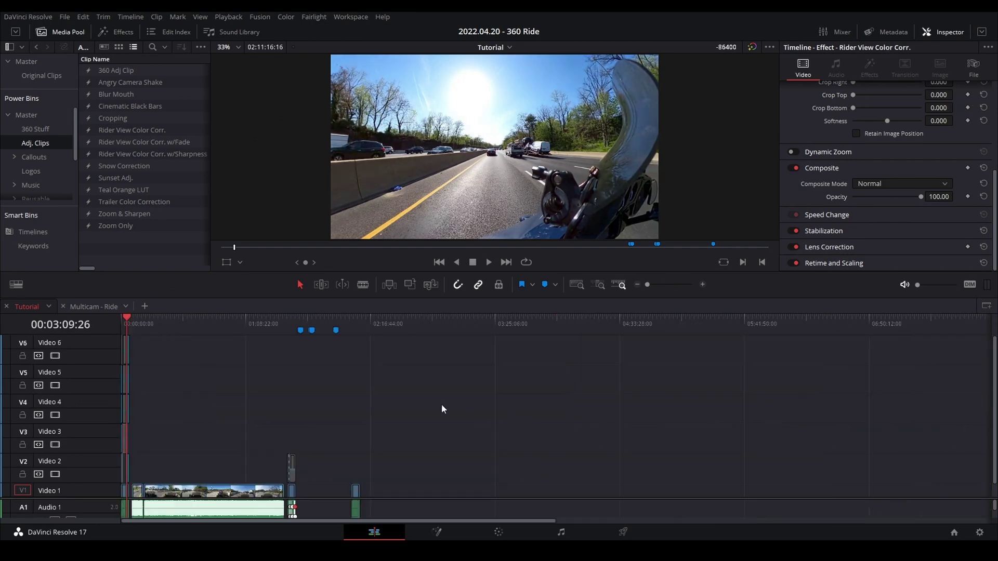
click(360, 327)
click(351, 327)
scroll(469, 418, up, 8)
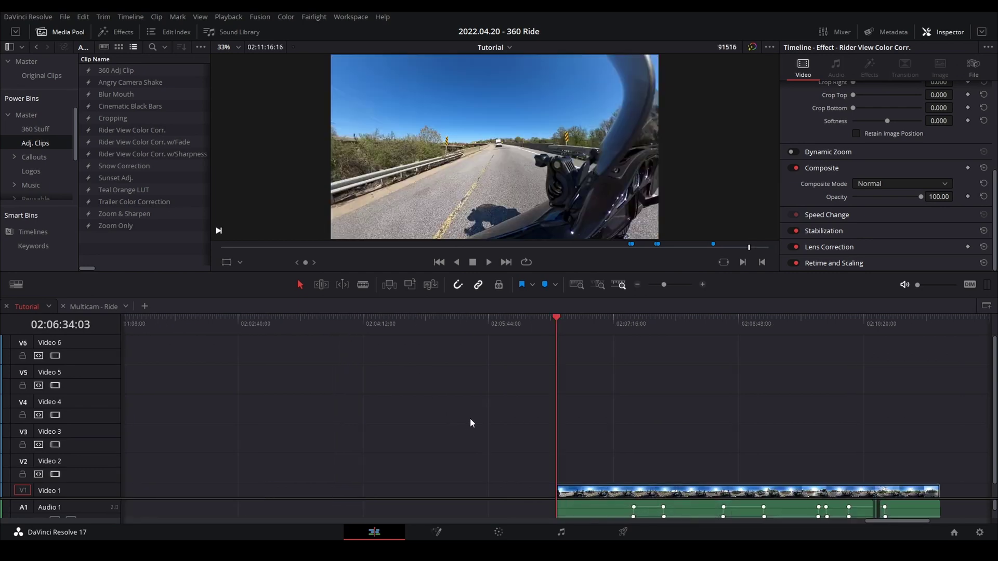
click(377, 329)
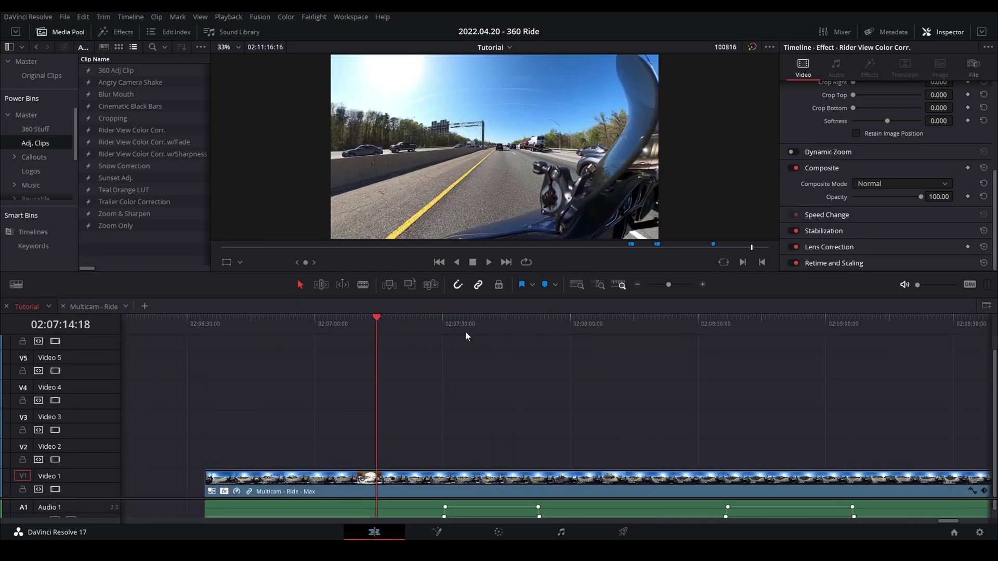
click(105, 31)
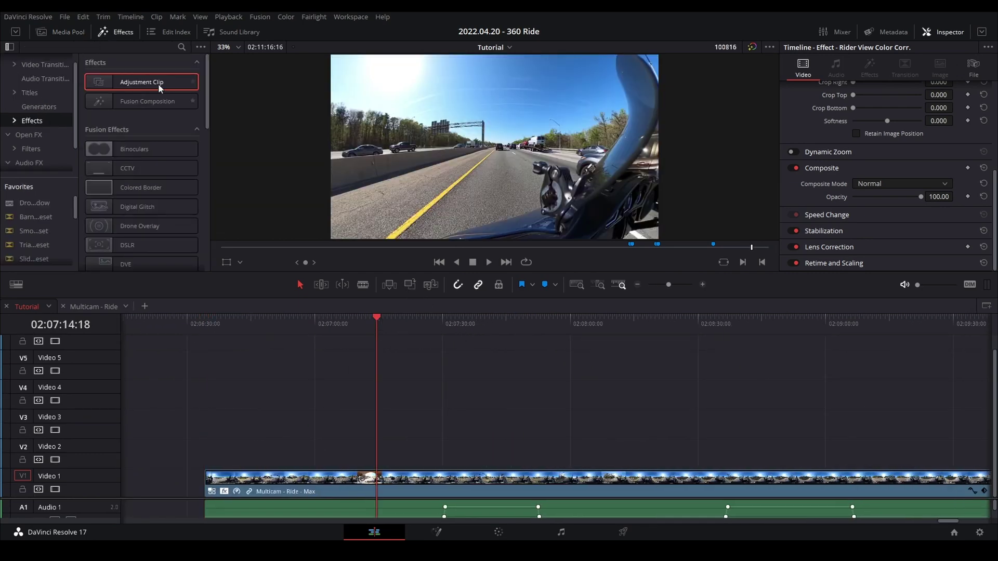
drag(160, 83, 372, 460)
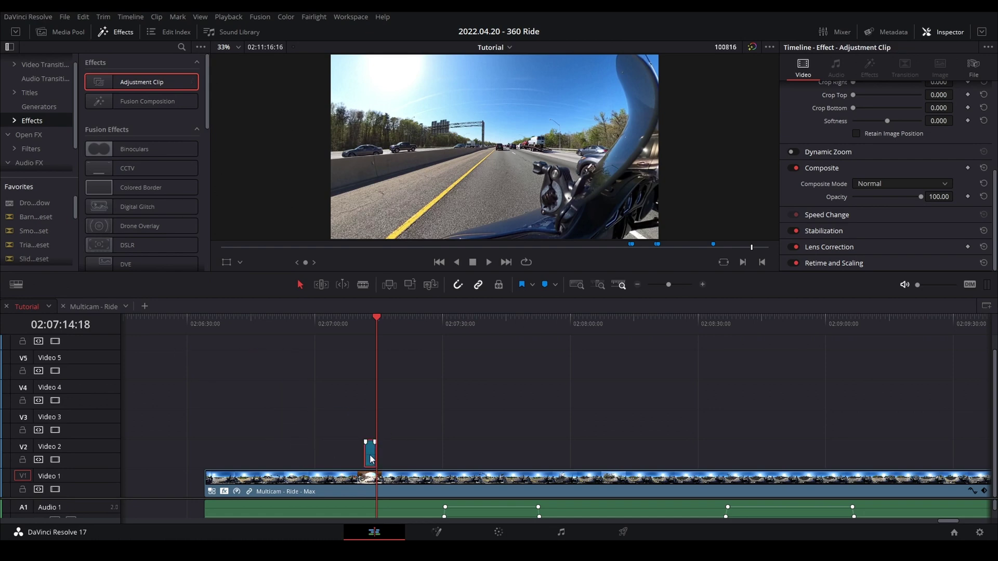
key(ctrl+equal)
- Apply the Film Damage filter from Resolve FX Texture to the adjustment clip on Video 2
click(30, 148)
drag(207, 66, 203, 237)
drag(138, 107, 581, 455)
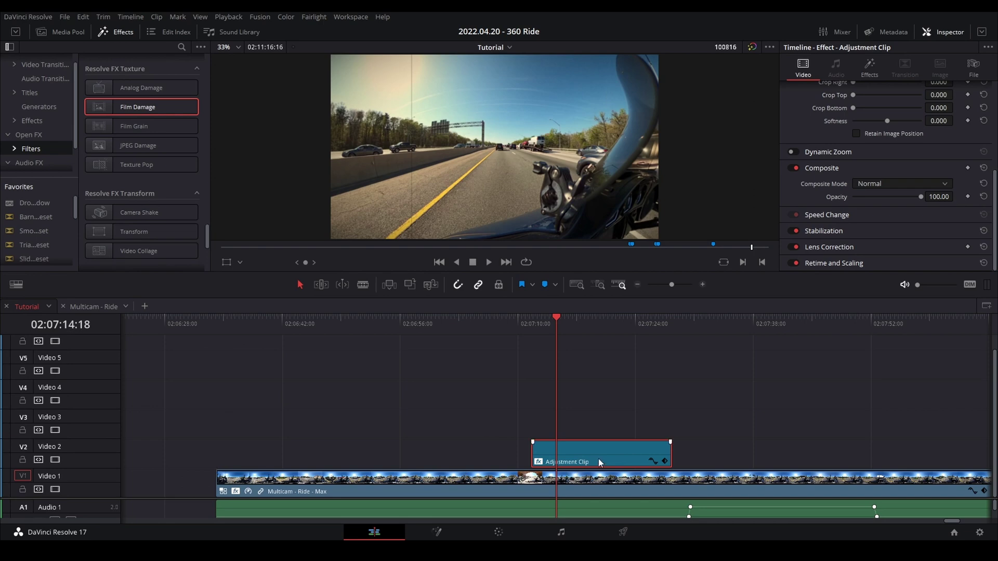
- Move the Film Damage adjustment clip earlier on Video 2 so that it ends at about 02:07:09, previewing the effect on different shots
drag(609, 460, 575, 457)
click(347, 323)
click(575, 317)
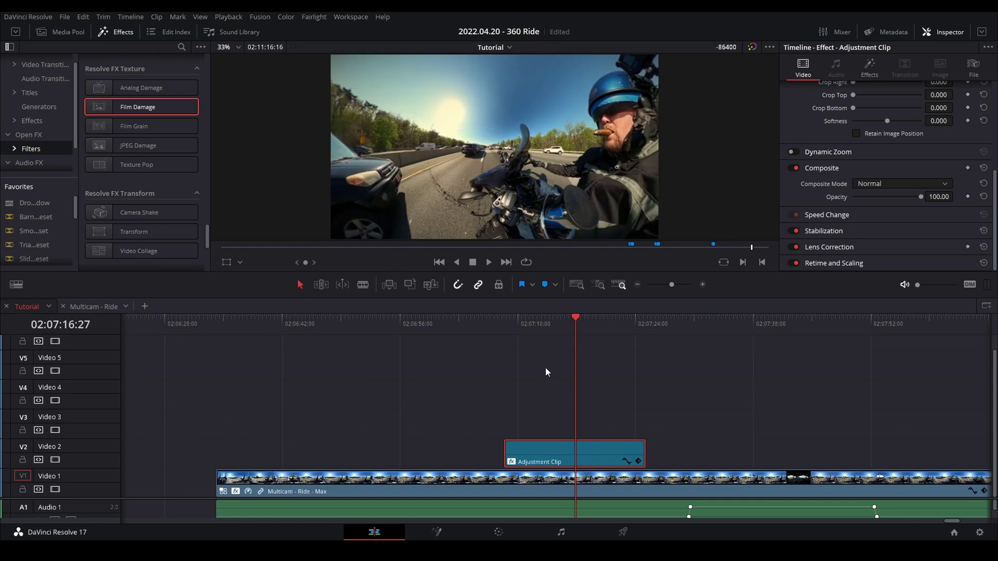
click(542, 320)
drag(576, 447, 436, 439)
click(427, 322)
drag(462, 323, 473, 324)
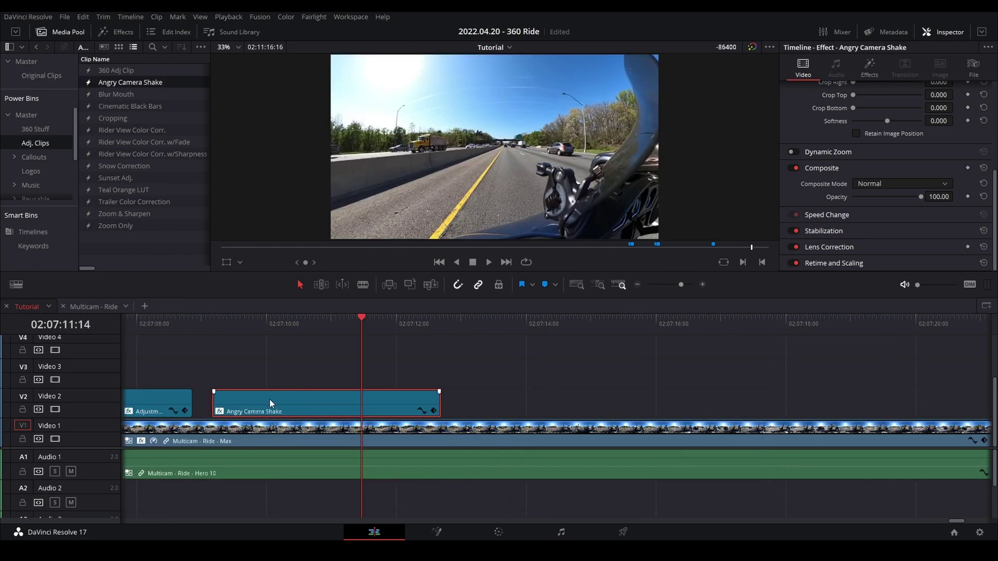
- Delete the Angry Camera Shake clip from Video 2
key(Delete)
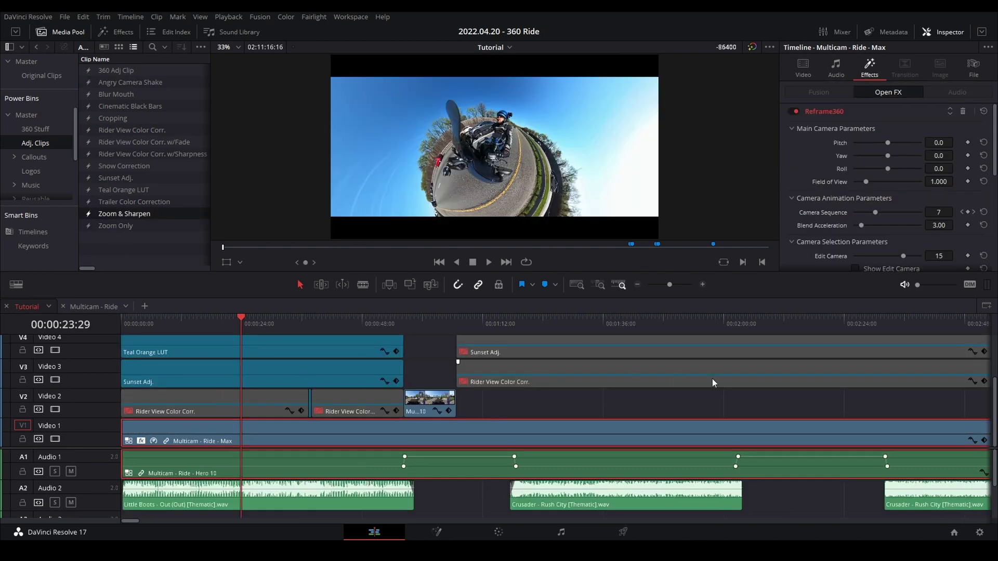
- Open the curve editor of the Multicam - Ride - Max clip on Video 1 and display Reframe360's Camera Sequence curve
click(974, 442)
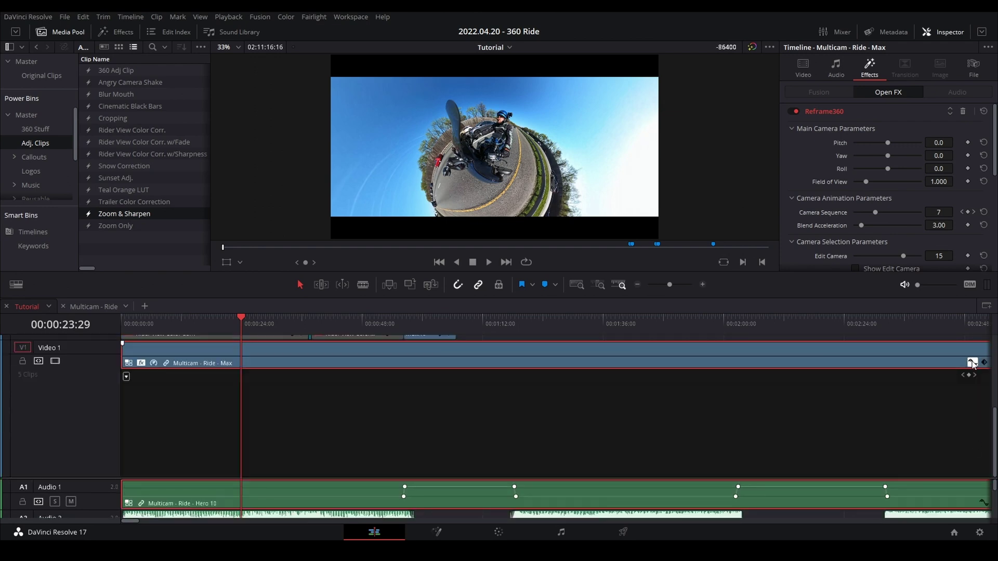
click(126, 376)
click(129, 386)
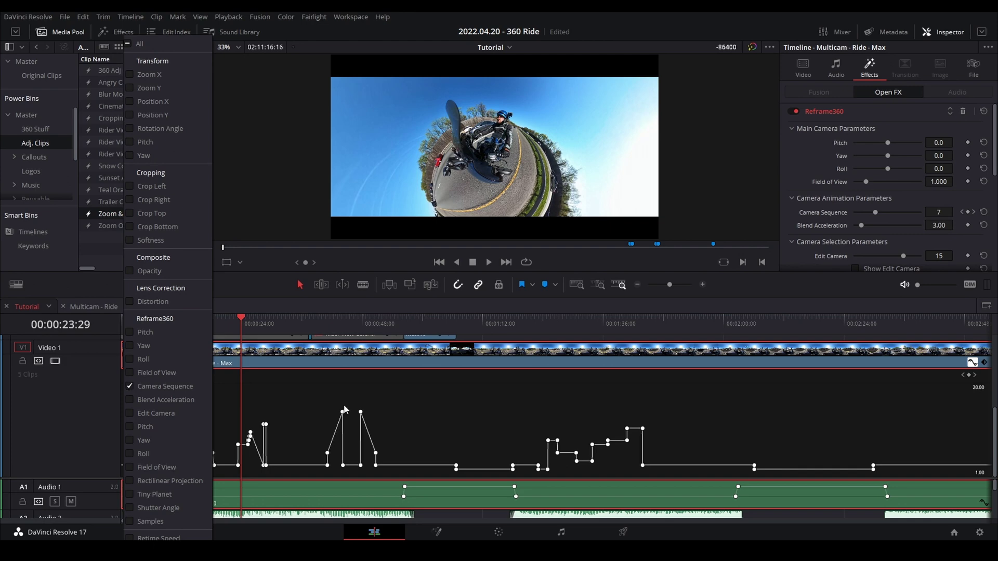
- Examine the Camera Sequence keyframe curve along the Multicam - Ride - Max clip, from its start to past three minutes
click(304, 398)
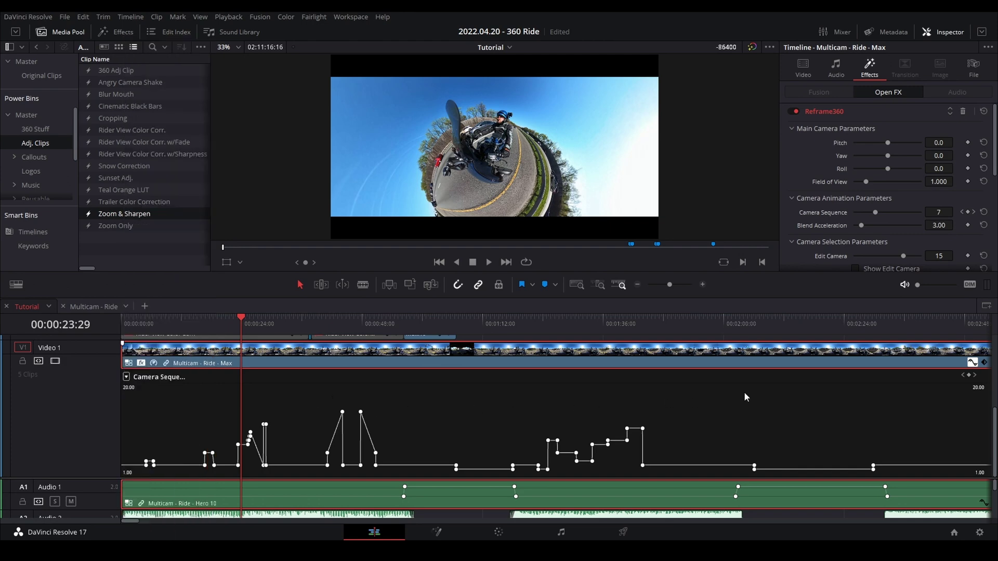
scroll(761, 407, right, 5)
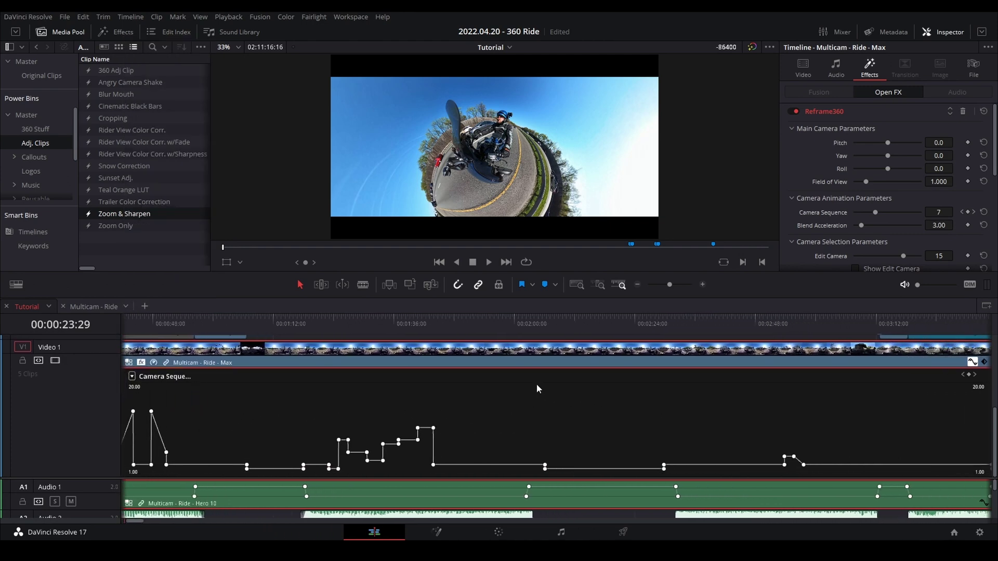
scroll(398, 363, right, 4)
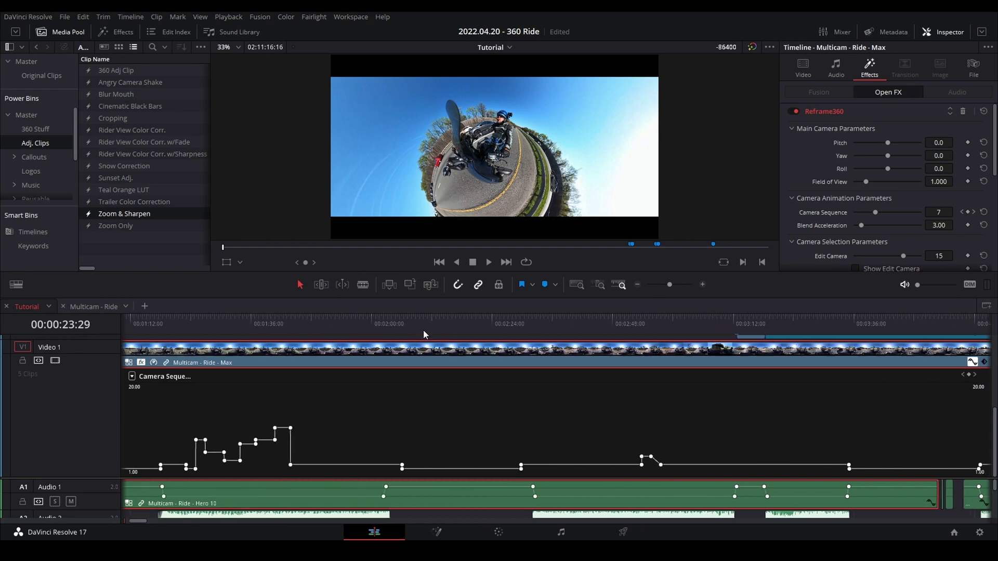
scroll(642, 317, left, 10)
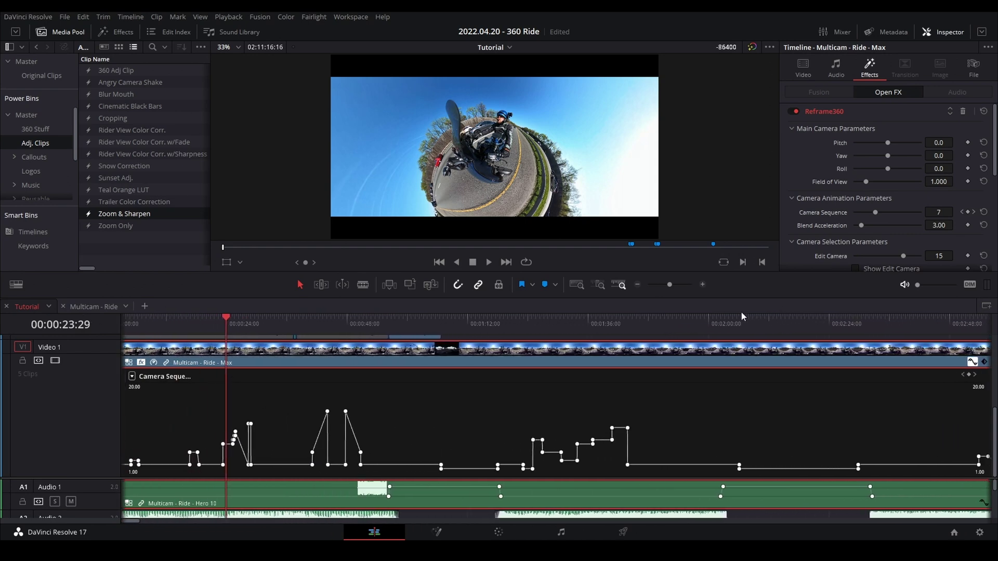
scroll(741, 316, left, 2)
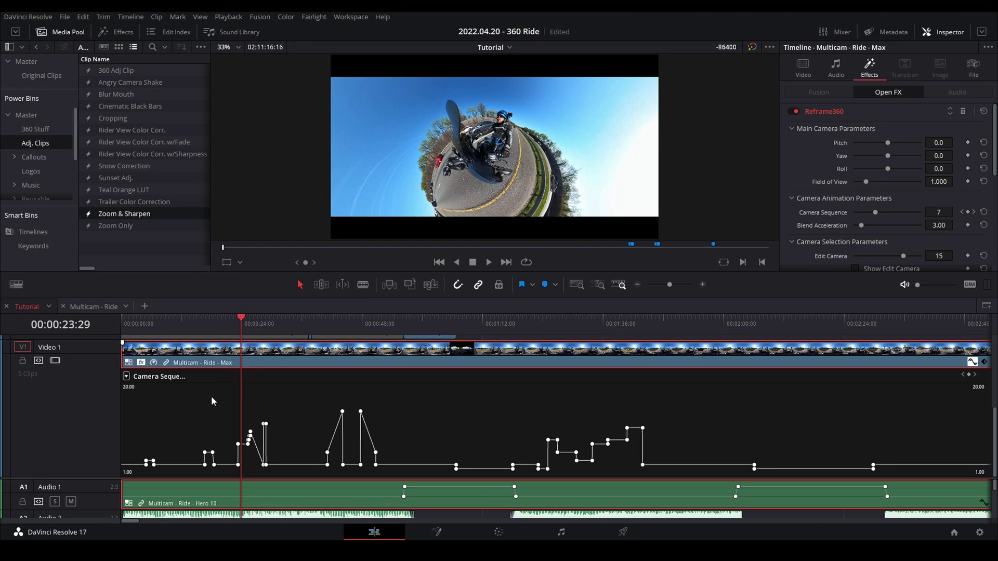
- Preview the camera angle at each Camera Sequence keyframe from 00:00:23:09 through the rising steps to 00:00:28:10
scroll(211, 396, up, 5)
scroll(210, 388, up, 2)
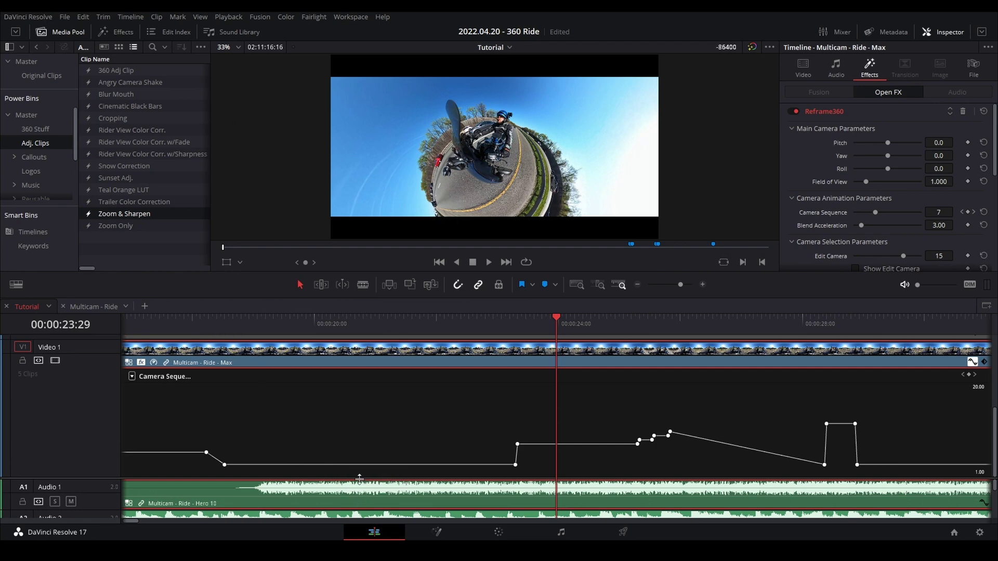
scroll(362, 476, down, 3)
scroll(363, 413, down, 1)
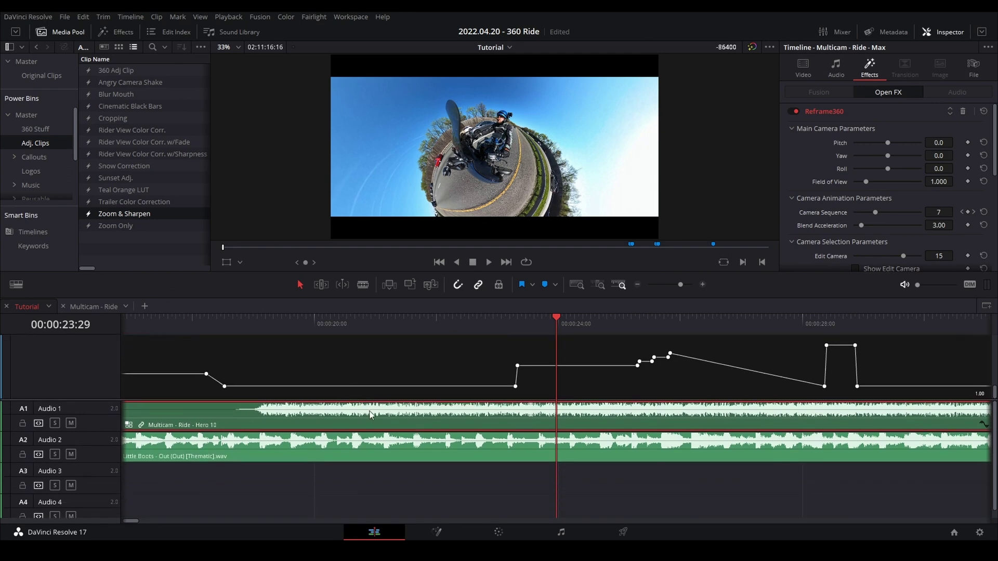
click(515, 319)
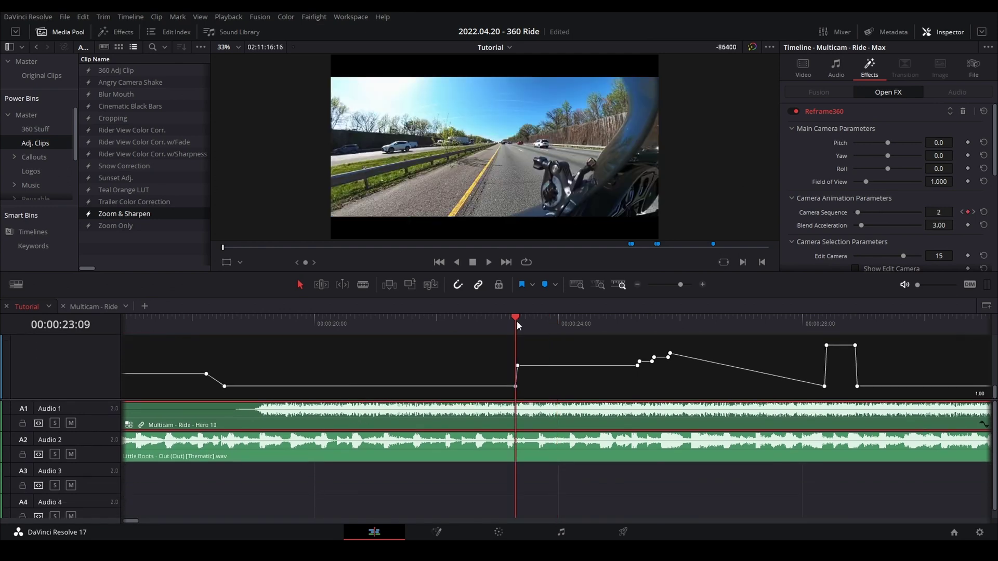
click(635, 326)
click(653, 323)
click(671, 322)
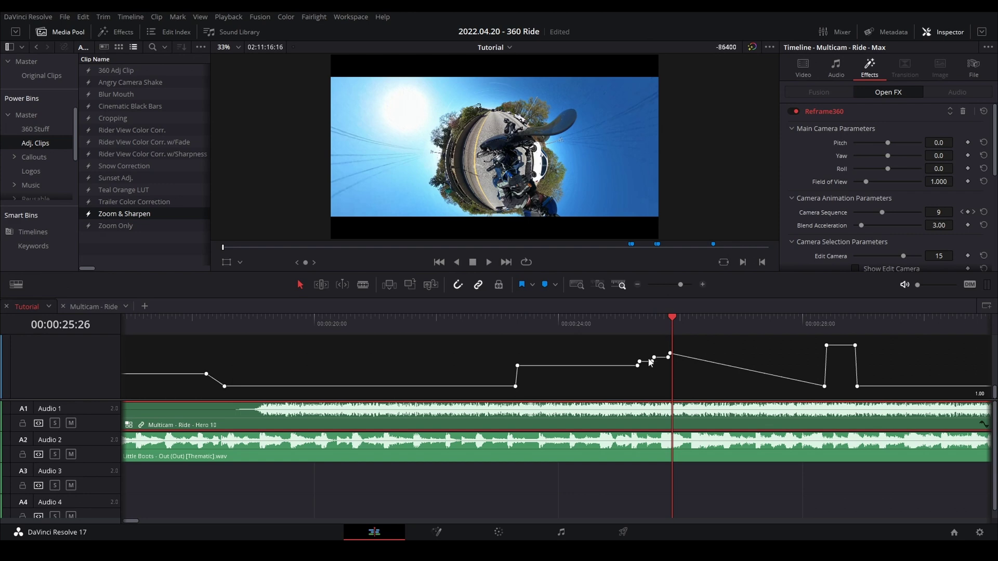
scroll(673, 360, down, 2)
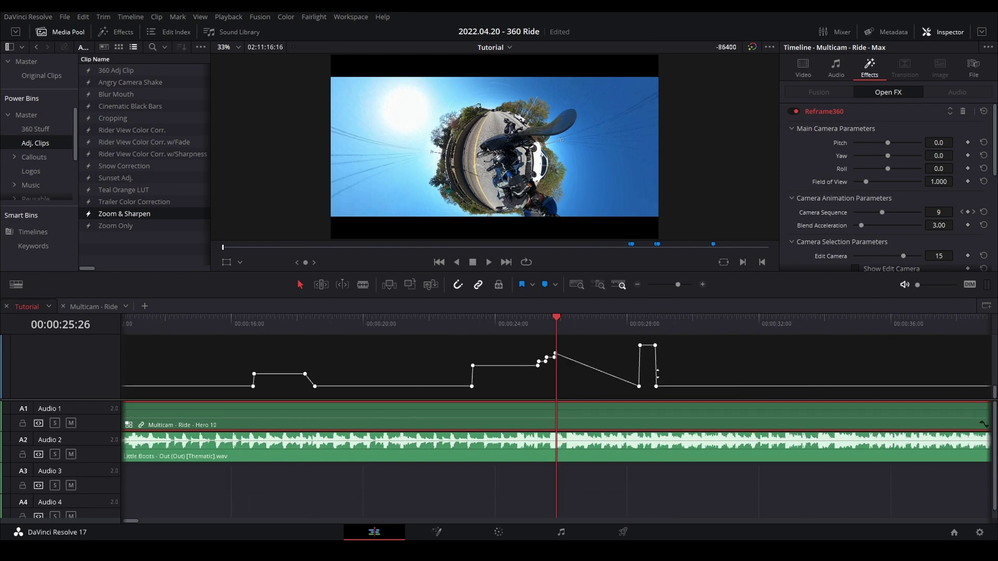
click(638, 323)
- Play the sloped Camera Sequence transition from its starting keyframe at 00:00:41:03 to about 00:00:43:16
scroll(517, 351, right, 5)
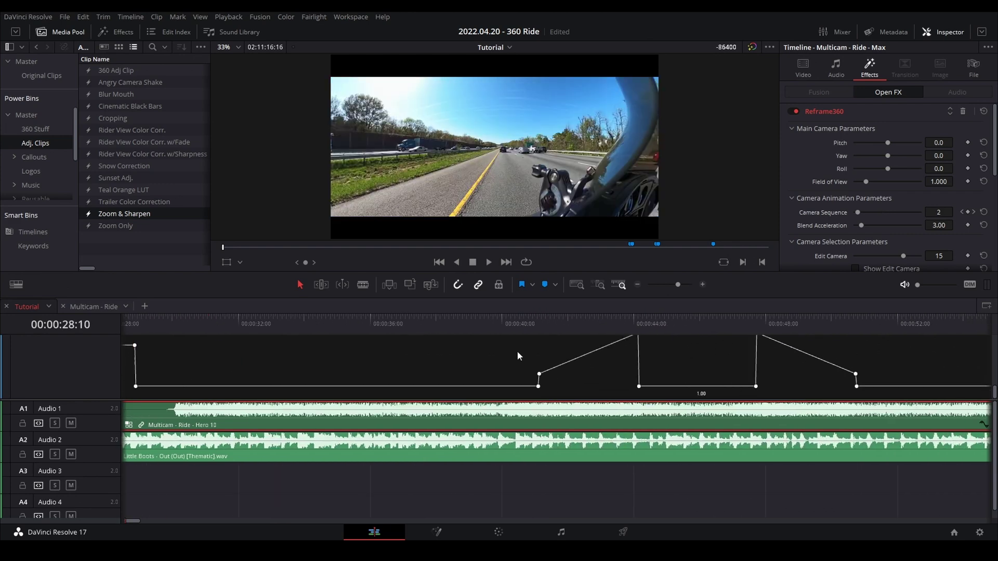
scroll(488, 351, left, 1)
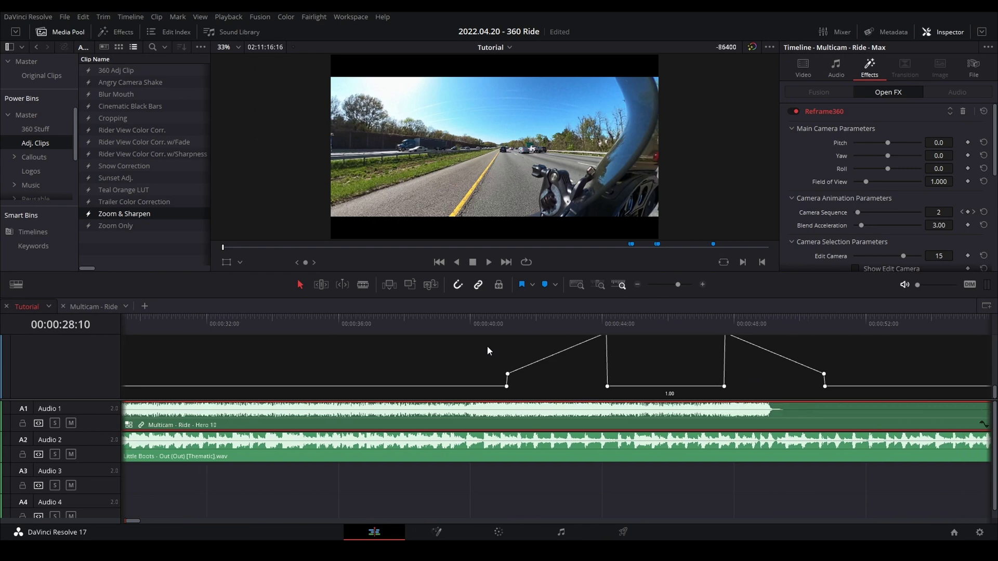
click(507, 326)
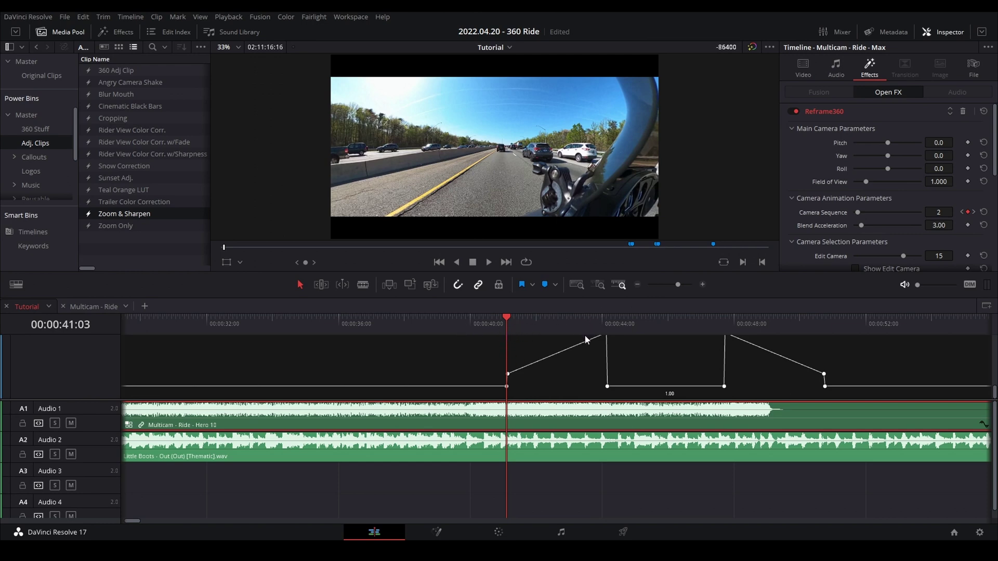
scroll(566, 370, up, 1)
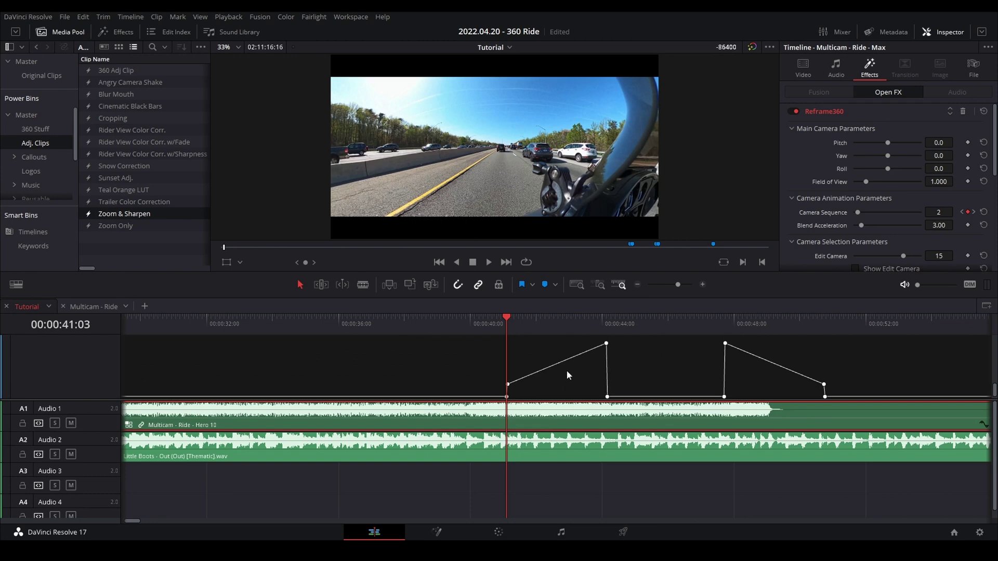
mouse_move(606, 341)
key(space)
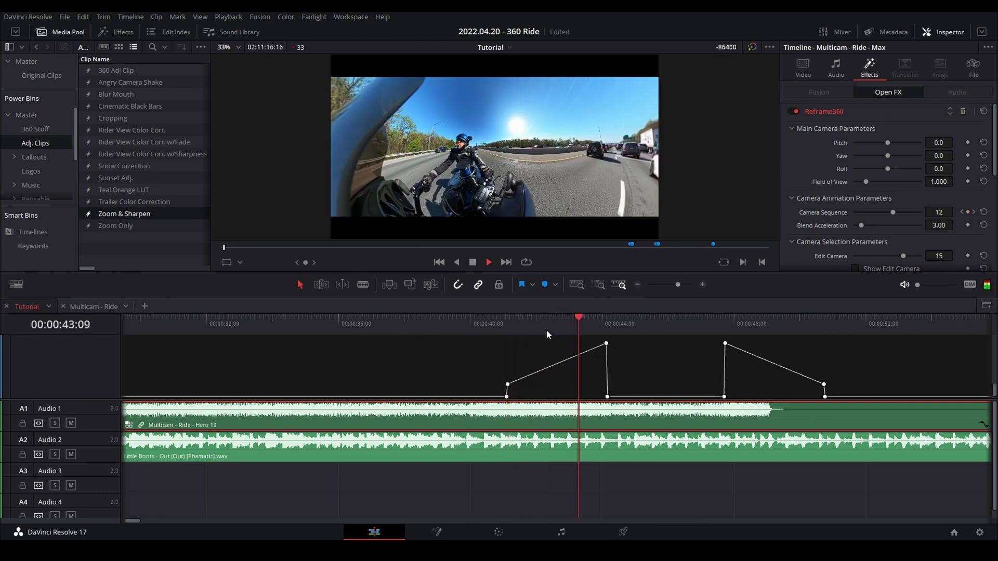
key(space)
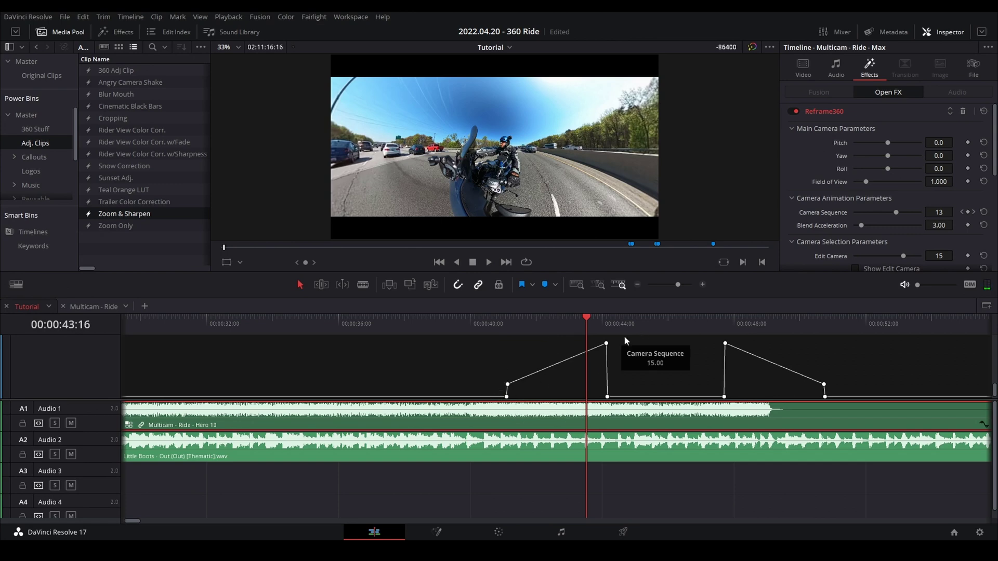
- Preview the camera cut at the end of the sloped transition near 00:00:44:07, and scrub on to 00:00:46:27
click(604, 319)
click(610, 323)
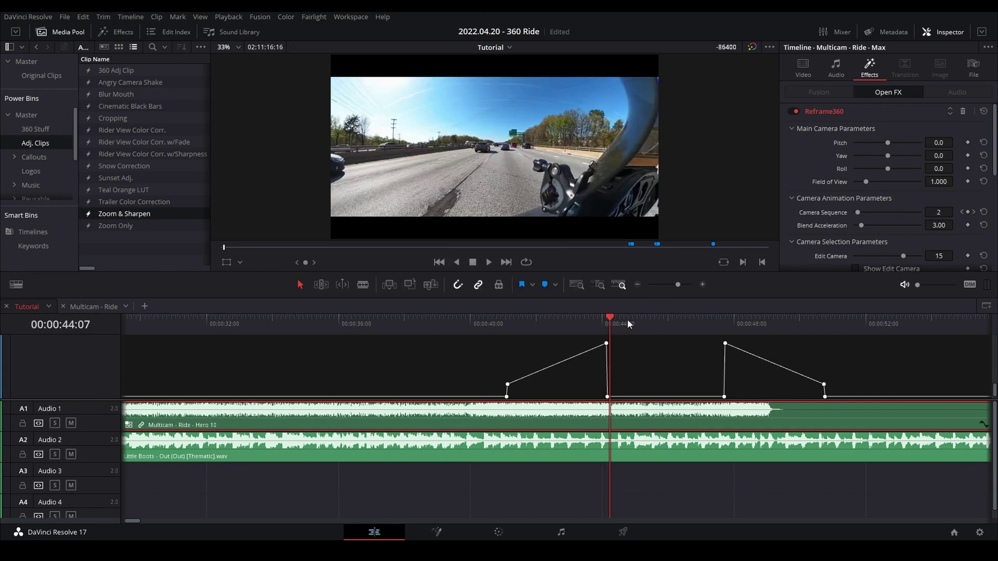
drag(621, 324, 698, 319)
key(shift+z)
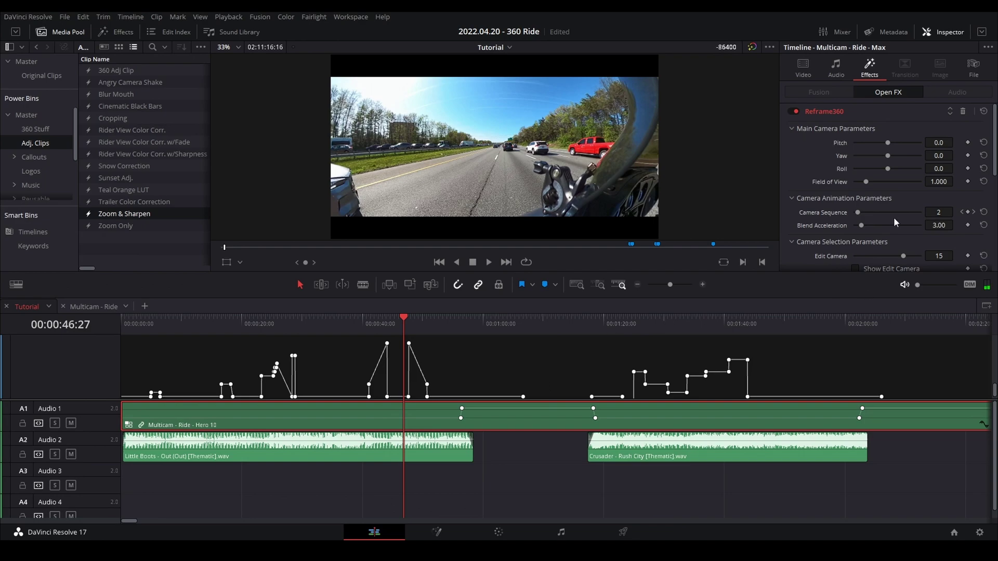